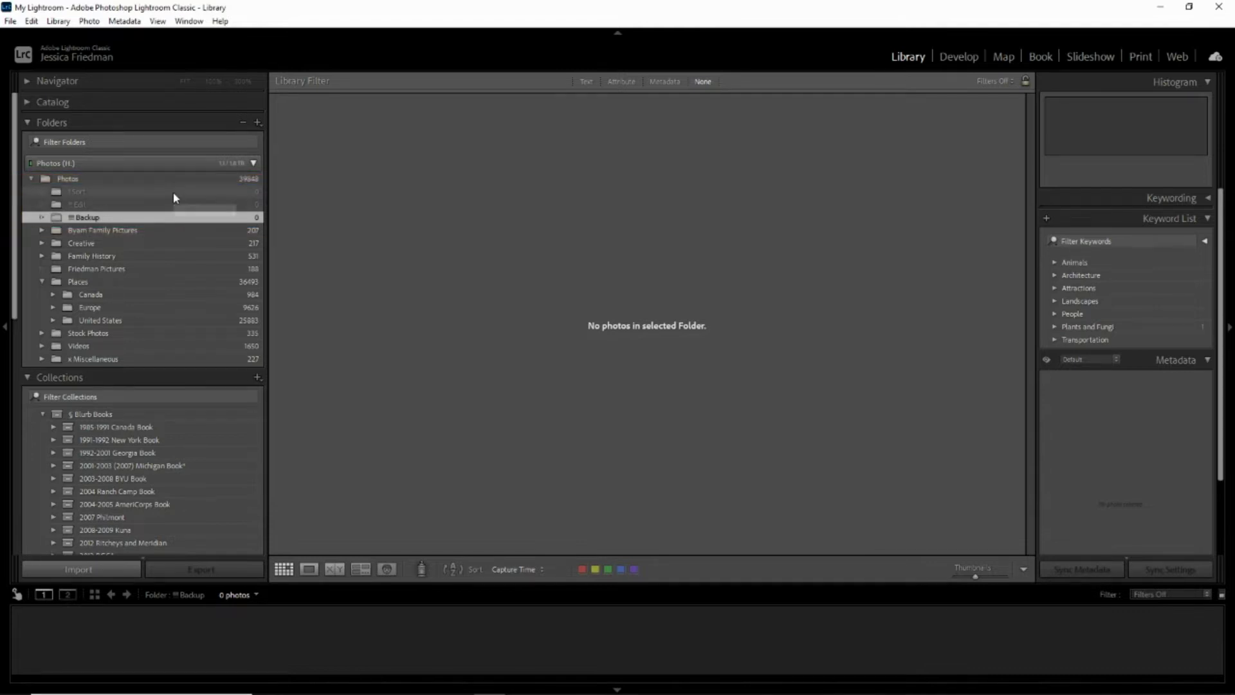
Import the photos from the EOS_DIGITAL card's DCIM/100EOS7D folder into the !Sort folder using Copy.
click(173, 194)
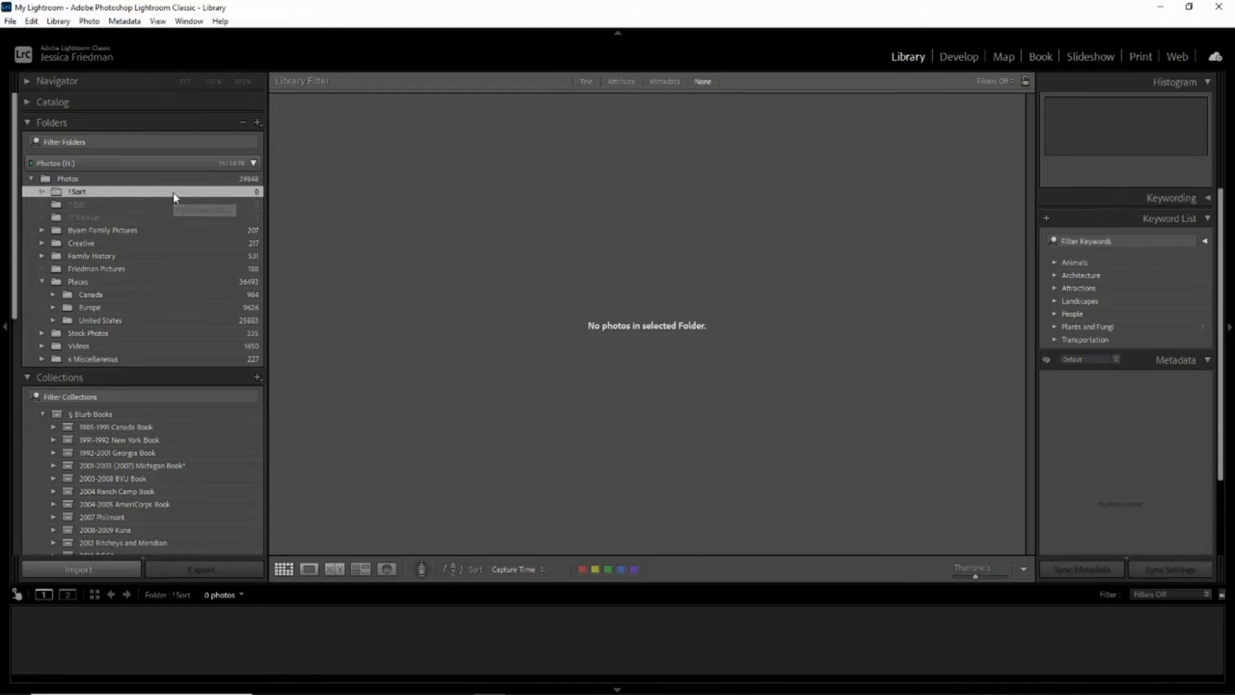
click(10, 20)
click(52, 103)
click(71, 250)
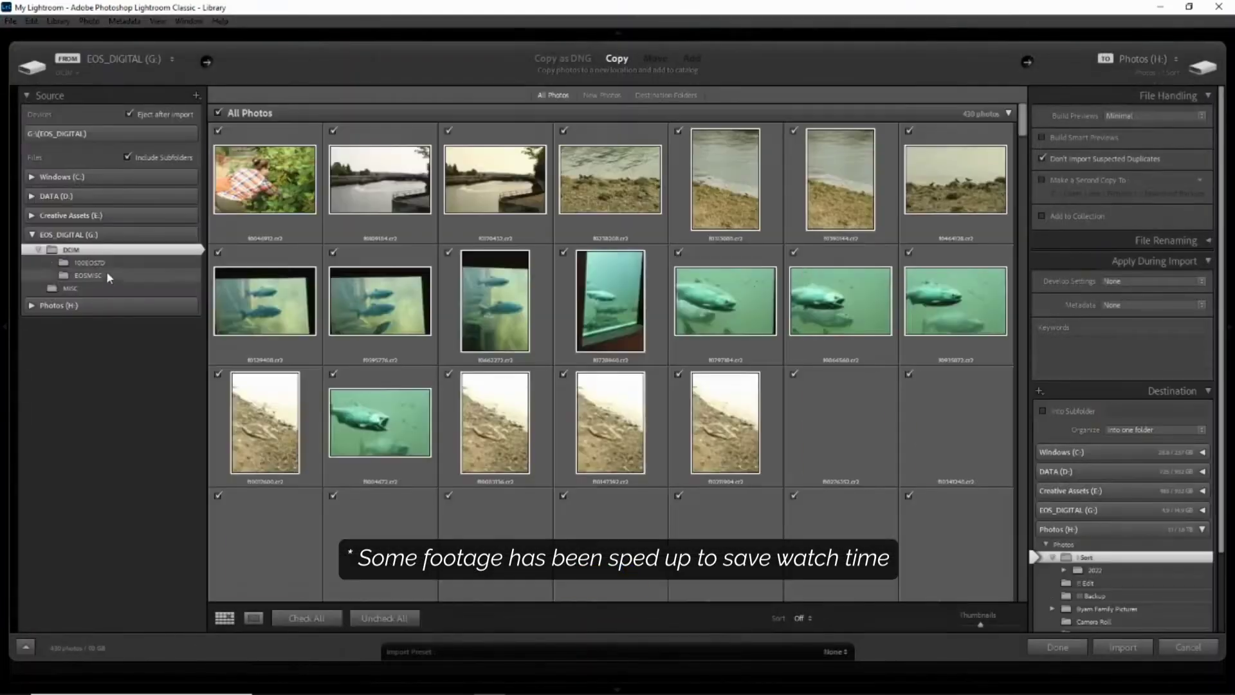
click(103, 263)
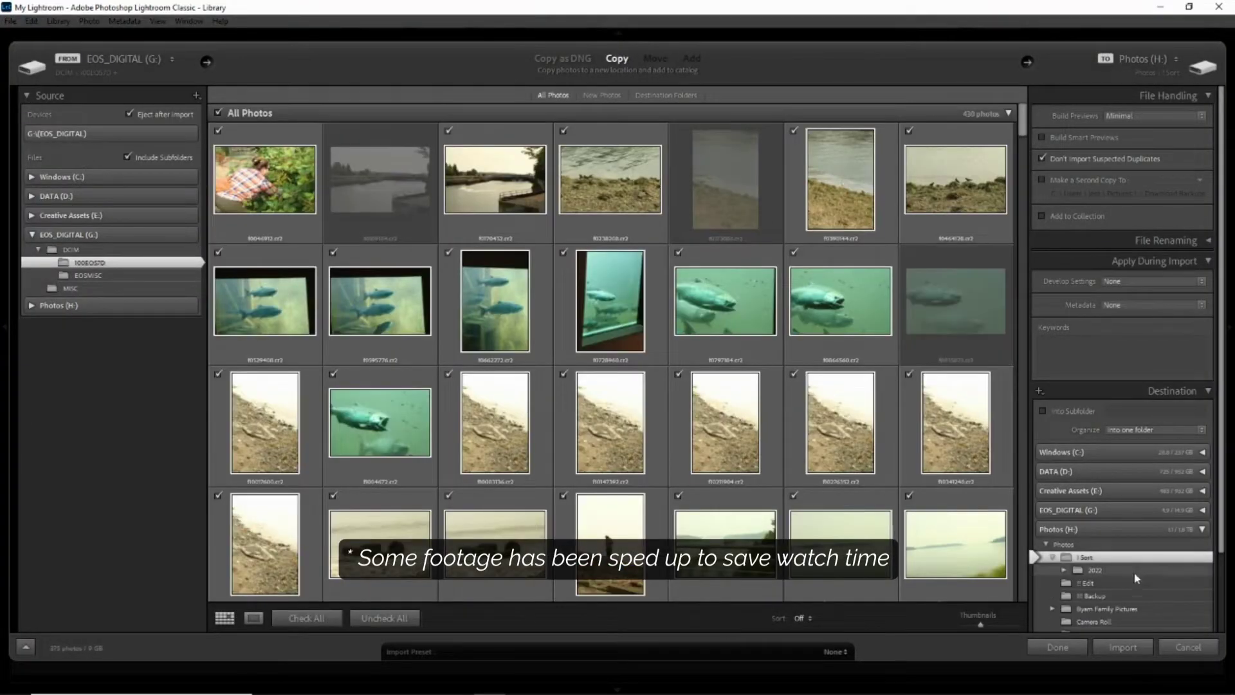
click(1137, 647)
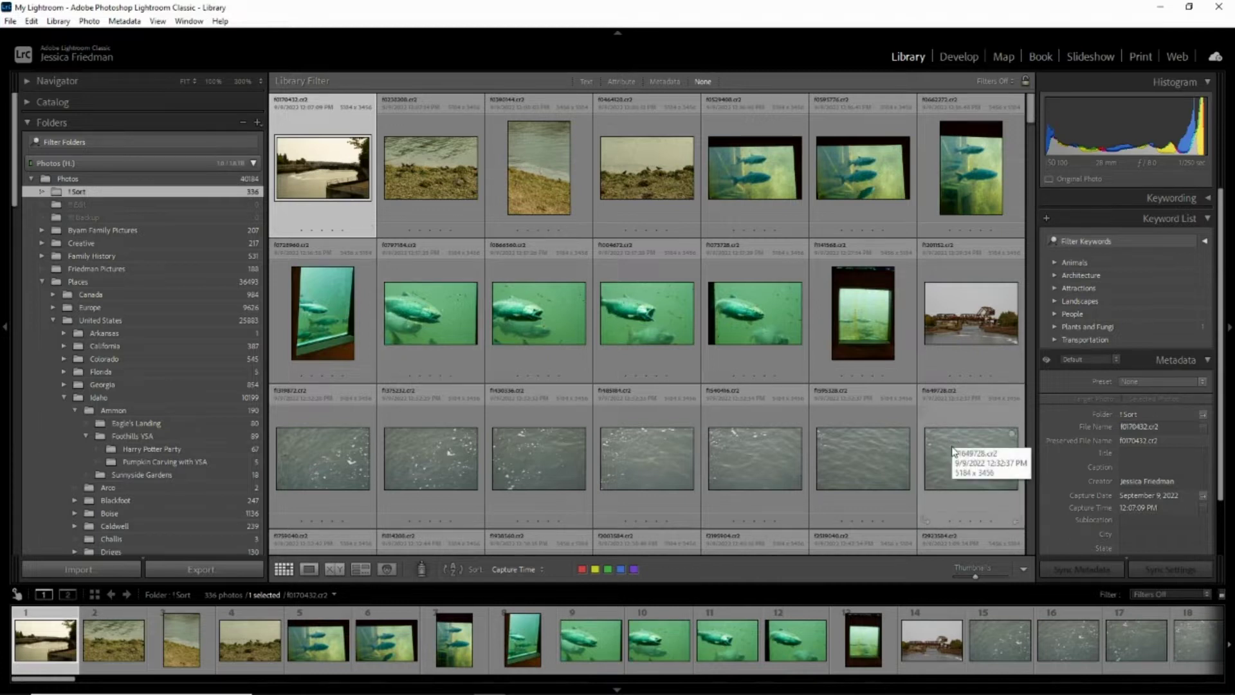
Create a folder named Ballard Locks inside !! Edit and move the locks photos at the start of !Sort into it.
right_click(102, 206)
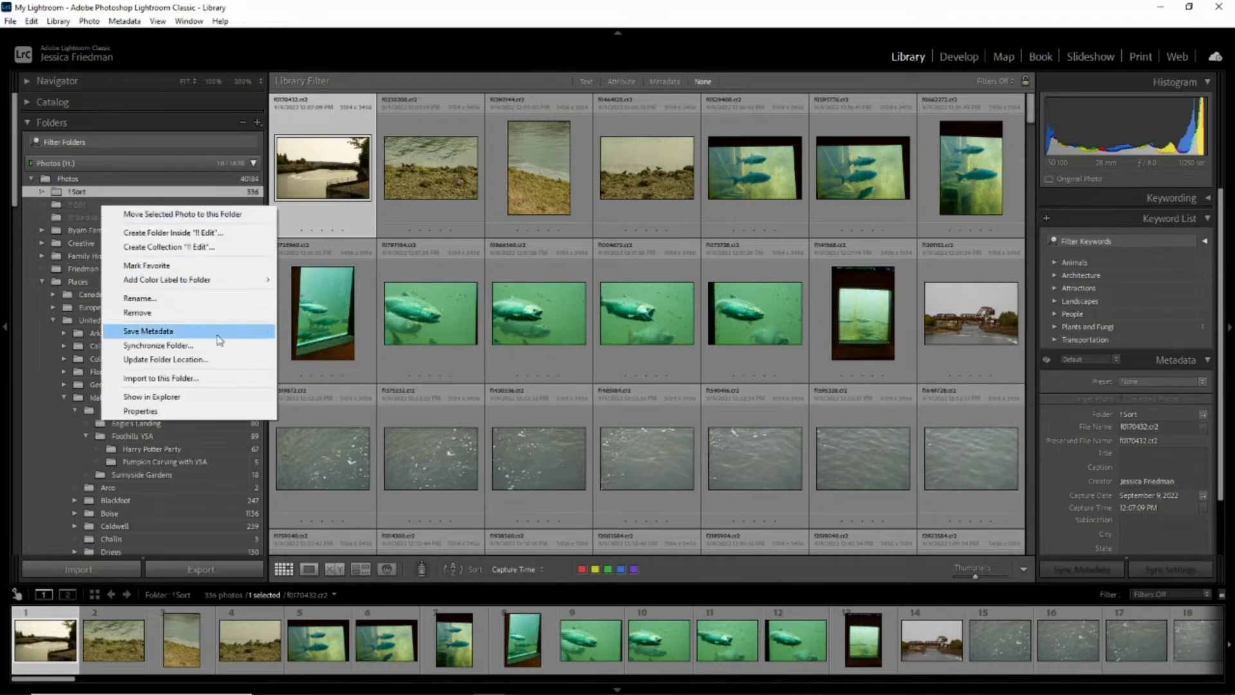
click(186, 235)
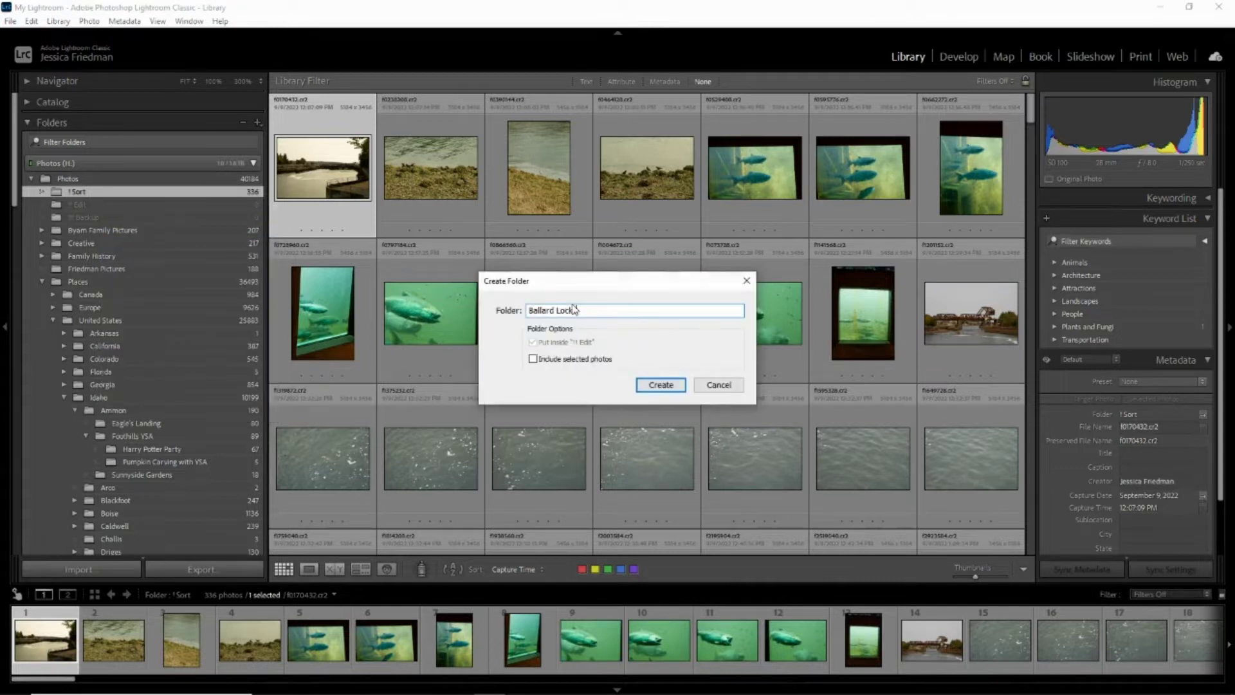
click(660, 385)
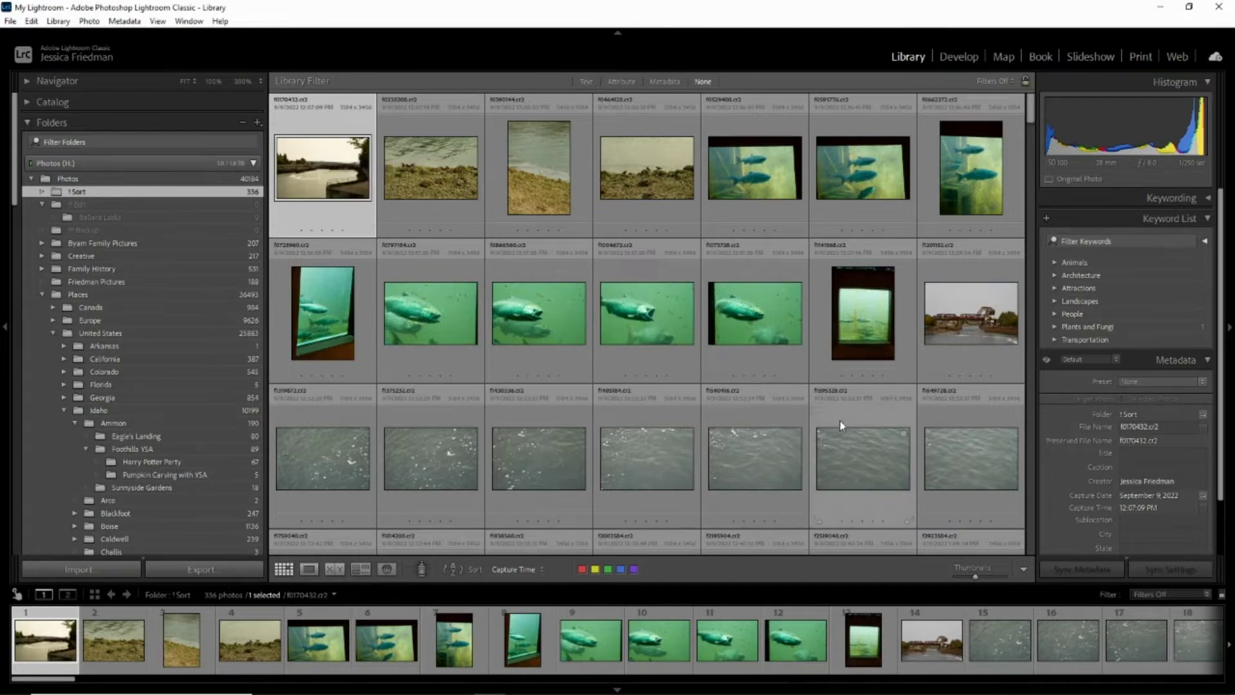
scroll(845, 425, down, 5)
shift+click(410, 464)
drag(410, 464, 122, 215)
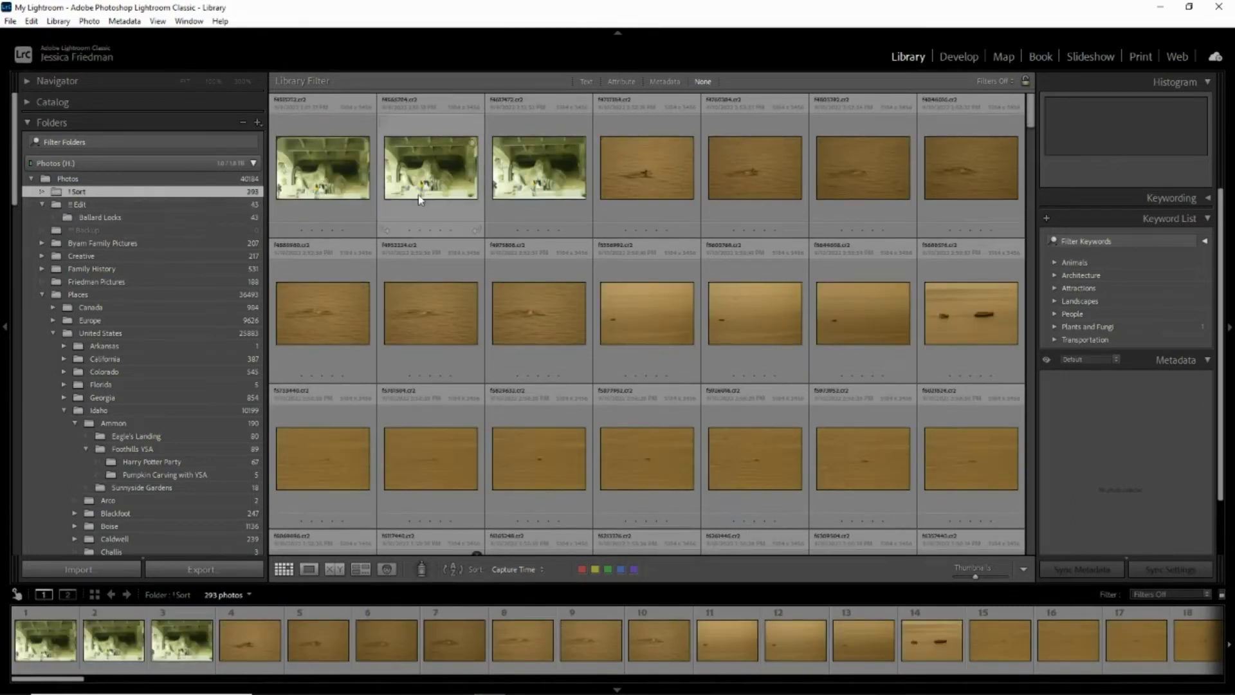
Select the three troll sculpture photos at the start of the !Sort folder.
click(350, 206)
shift+click(544, 193)
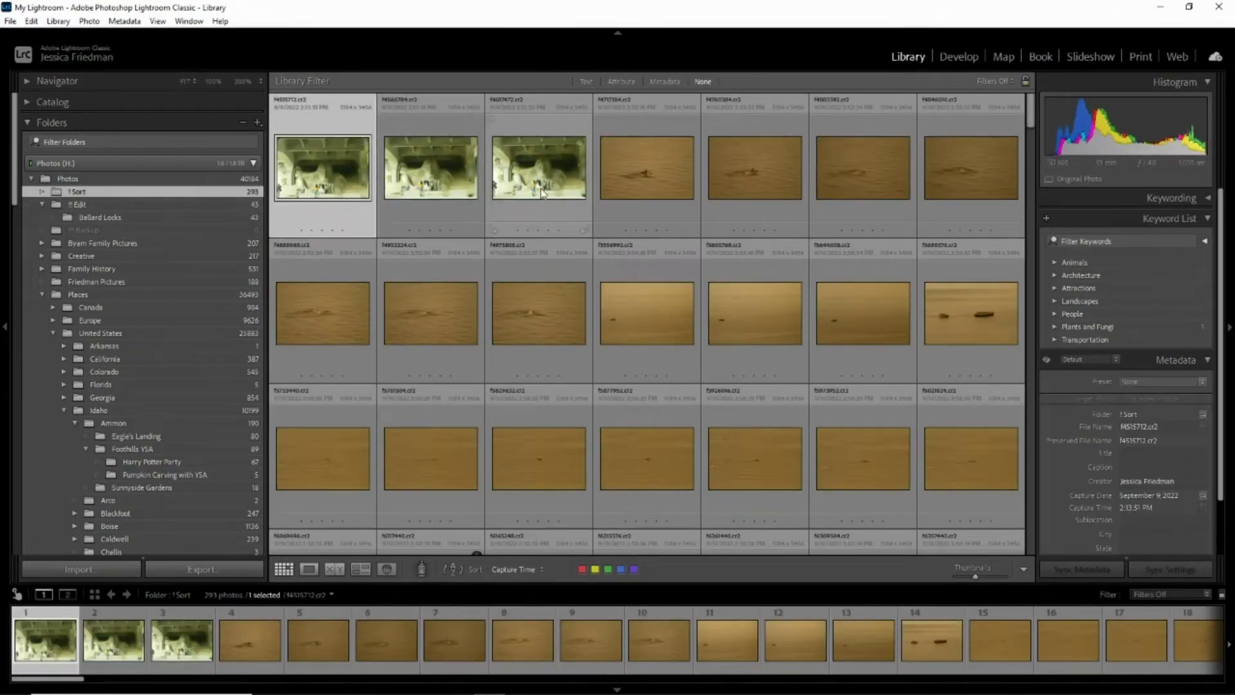
right_click(114, 206)
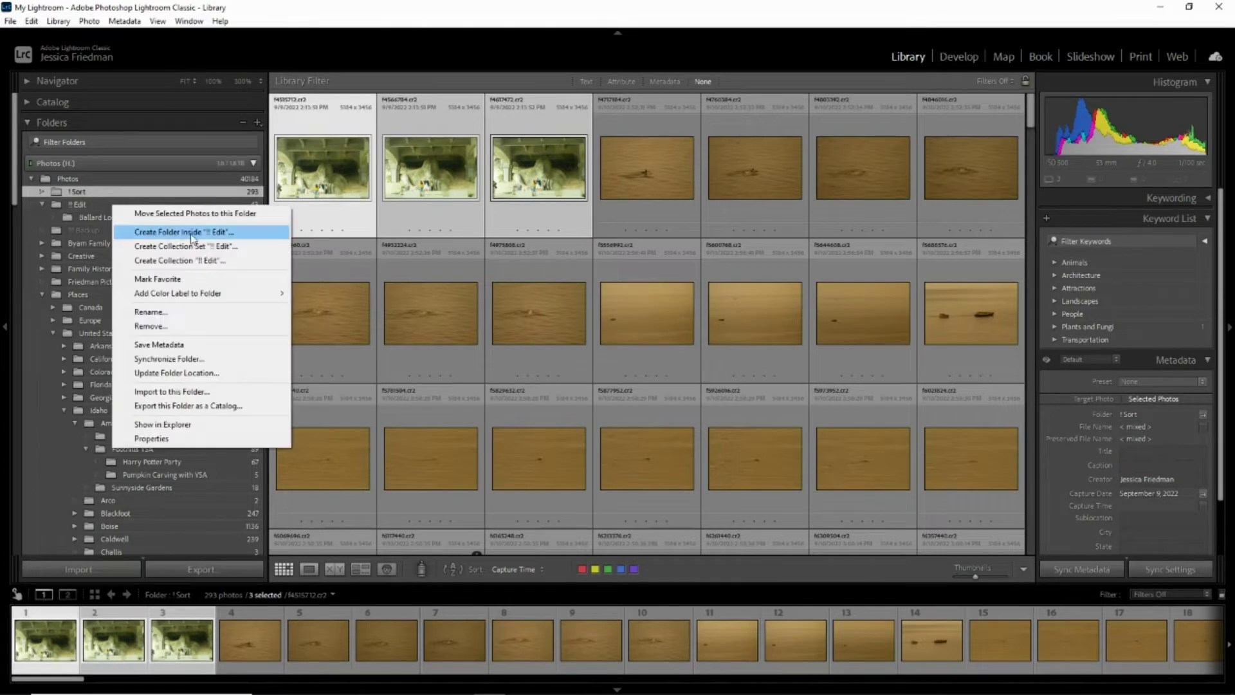
click(191, 235)
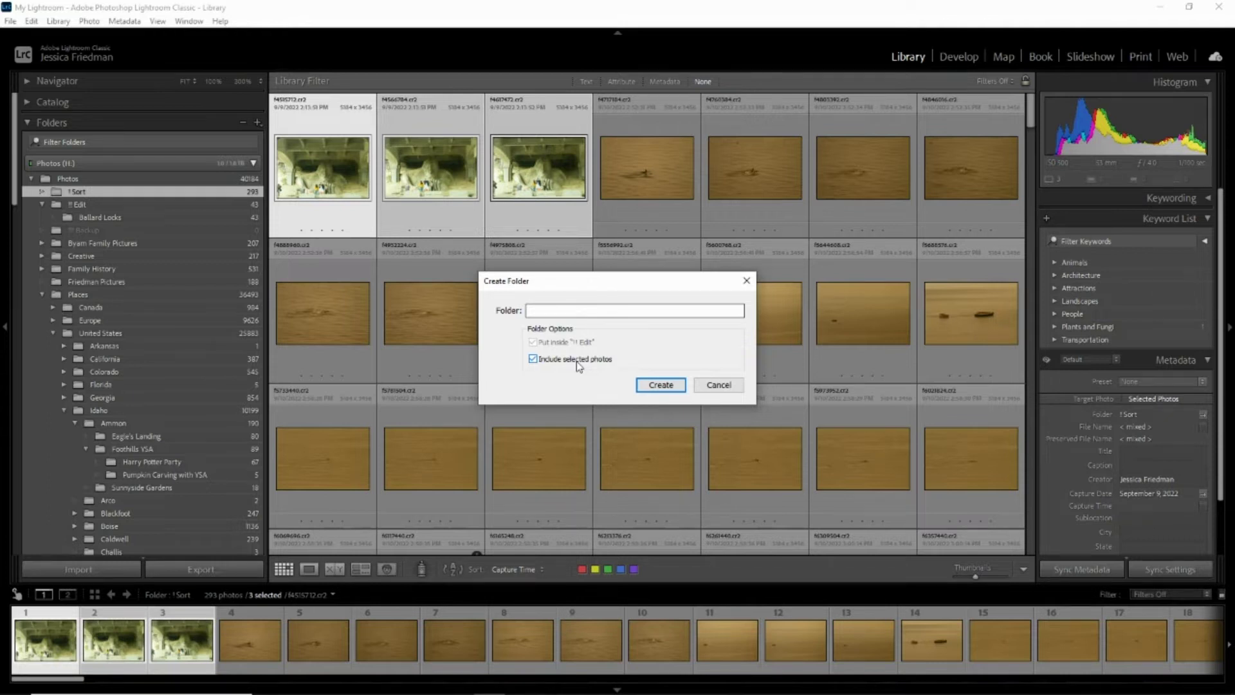
click(714, 385)
Create a folder named Freemont Troll inside !! Edit that includes the selected photos.
right_click(106, 204)
click(221, 242)
text(F)
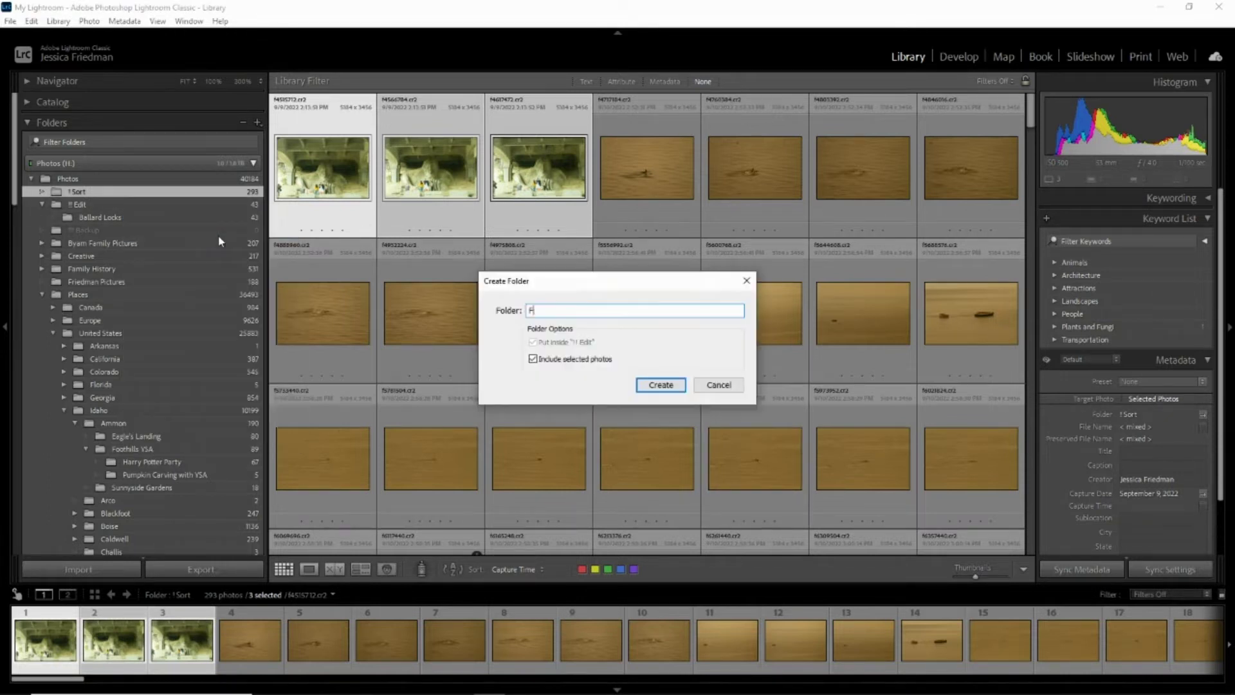
text(reemont Troll)
key(Return)
Select the first run of brown-toned water photos in !Sort and move them into a new Whidbey Island folder inside !! Edit.
scroll(643, 213, down, 3)
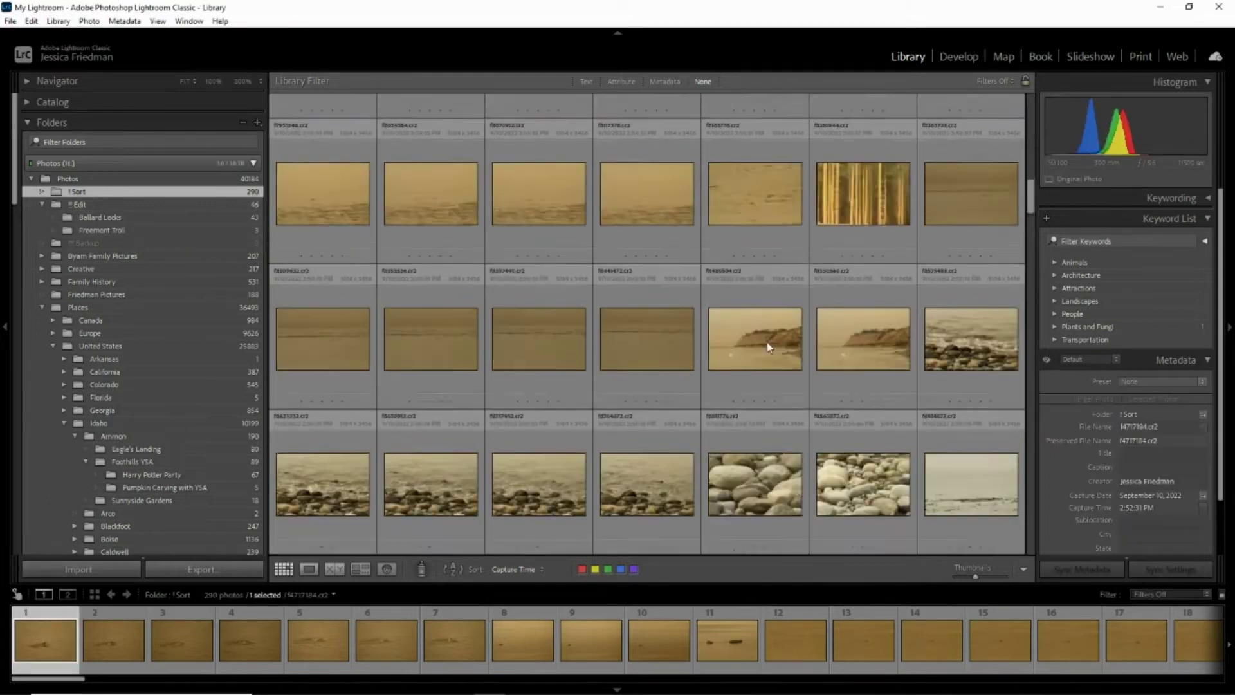
shift+click(643, 213)
right_click(80, 204)
click(221, 242)
text(Whidbey Island)
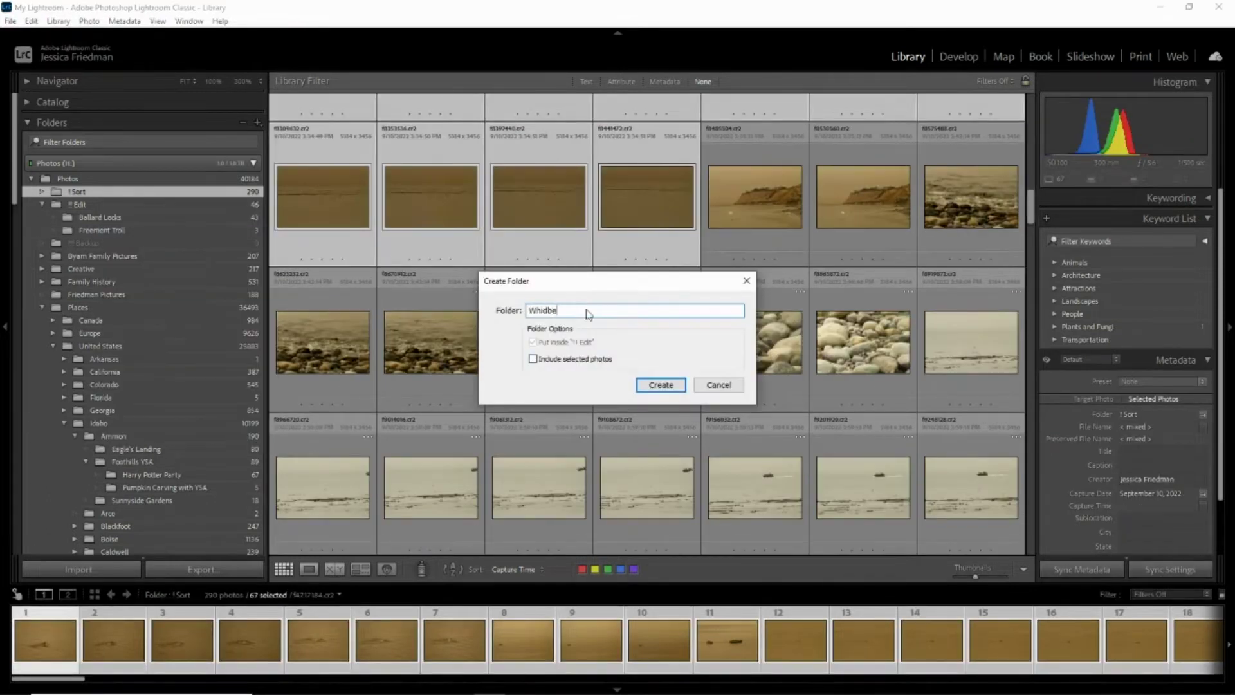
key(Return)
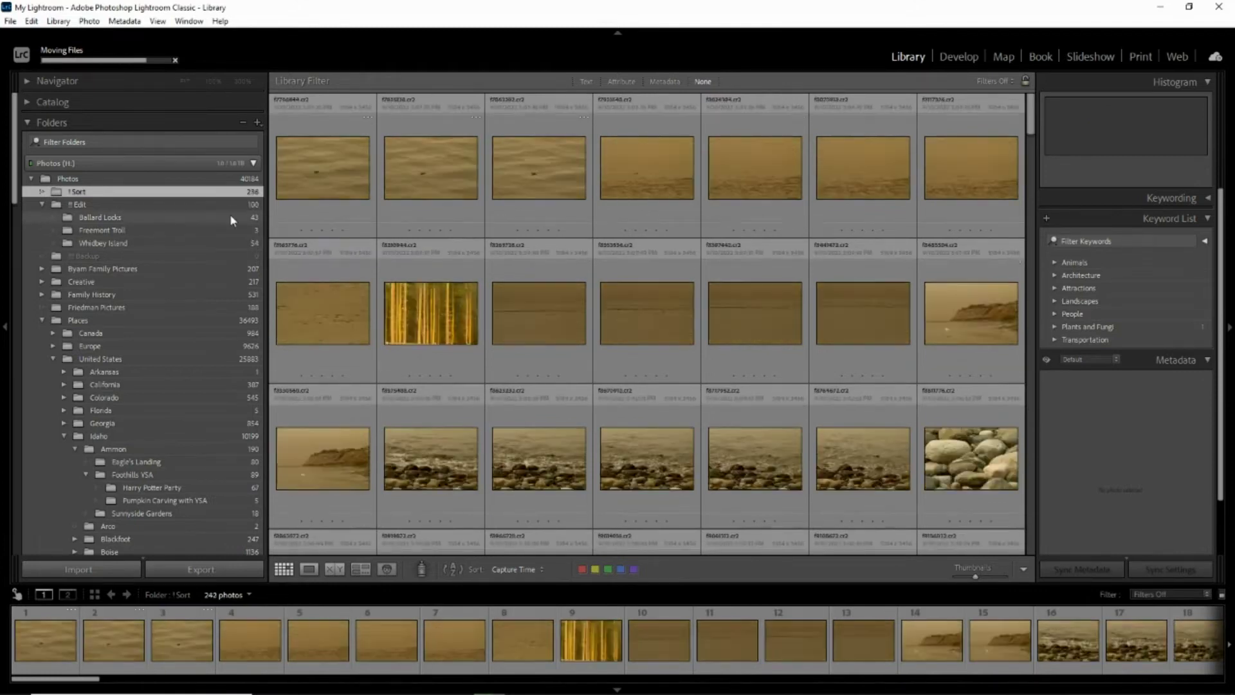
Select the next run of beach photos, up to the pale green water views, and create a West Beach folder inside !! Edit.
click(311, 187)
scroll(643, 322, down, 5)
shift+click(971, 334)
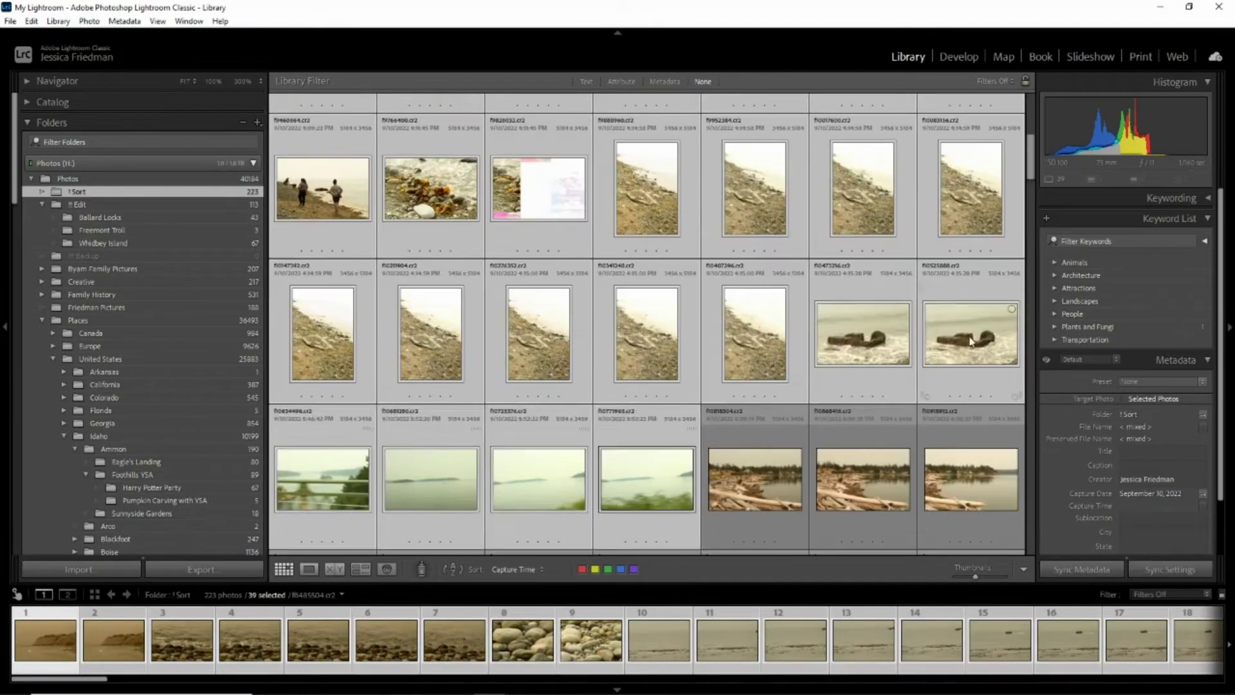
right_click(84, 204)
click(169, 230)
text(West Beach)
key(Return)
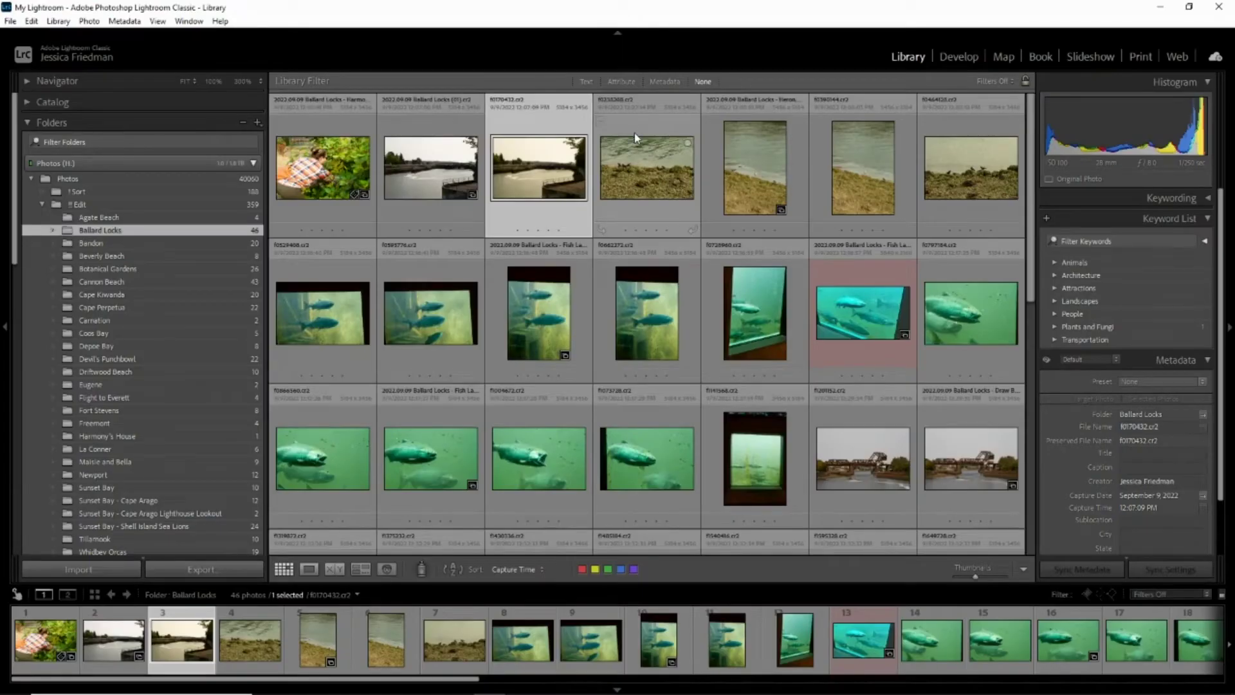
Filter the Ballard Locks photos by unflagged status and switch to Loupe view.
click(628, 81)
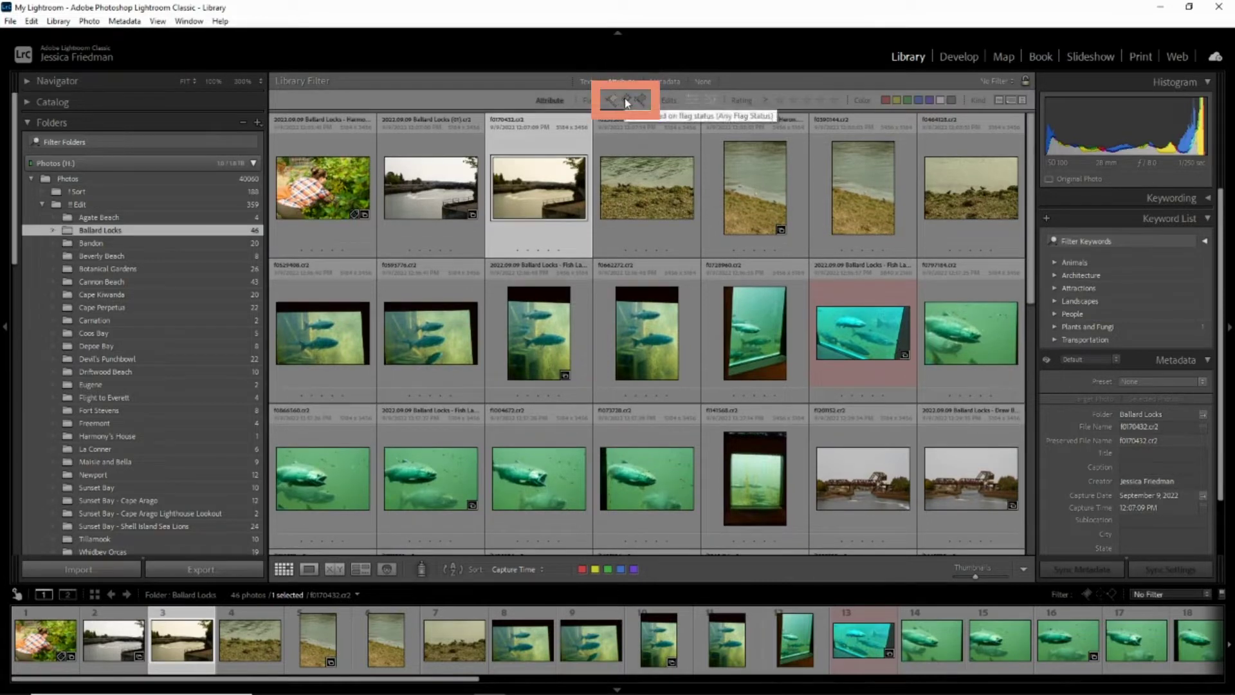
click(624, 98)
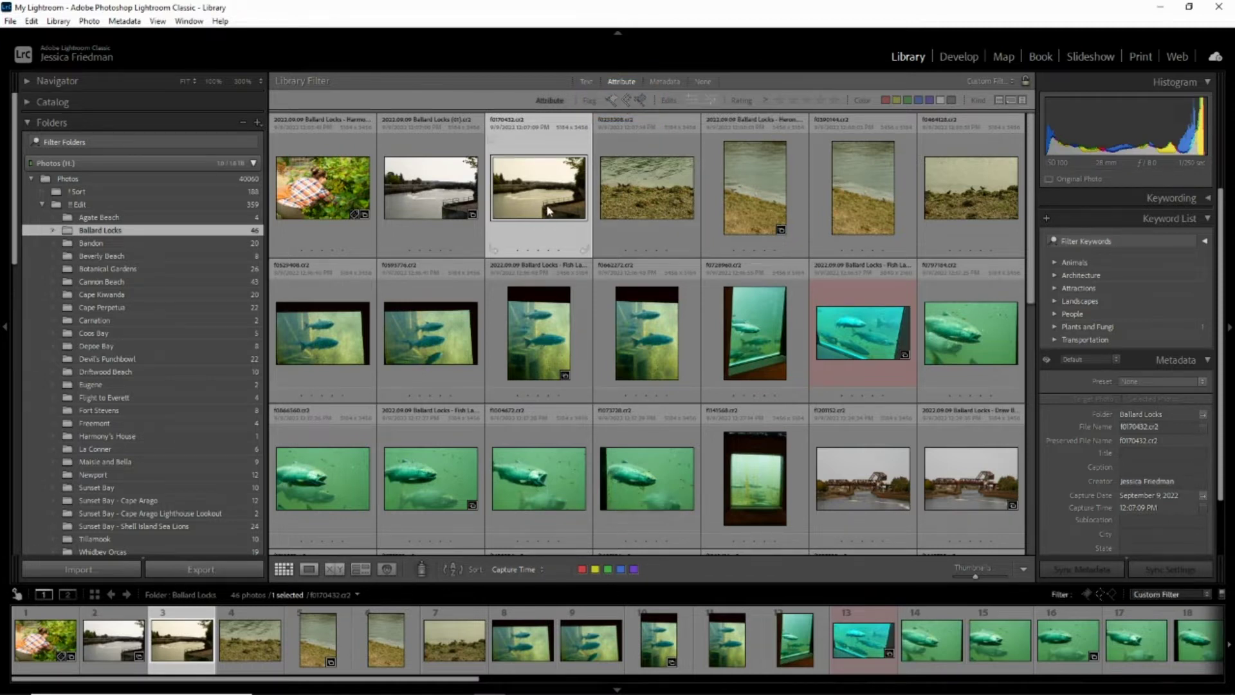
click(310, 569)
Flag the unwanted river, shoreline and fish ladder shots in Ballard Locks as rejected, keeping the best of each group.
key(Right)
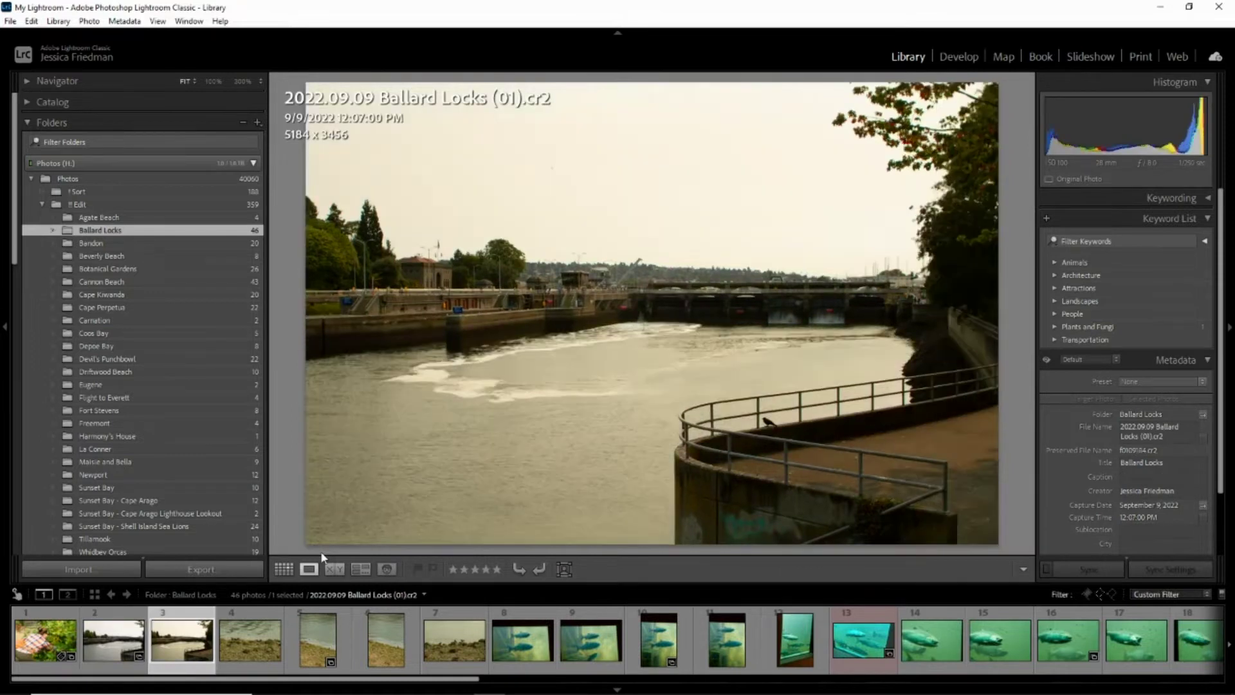
key(p)
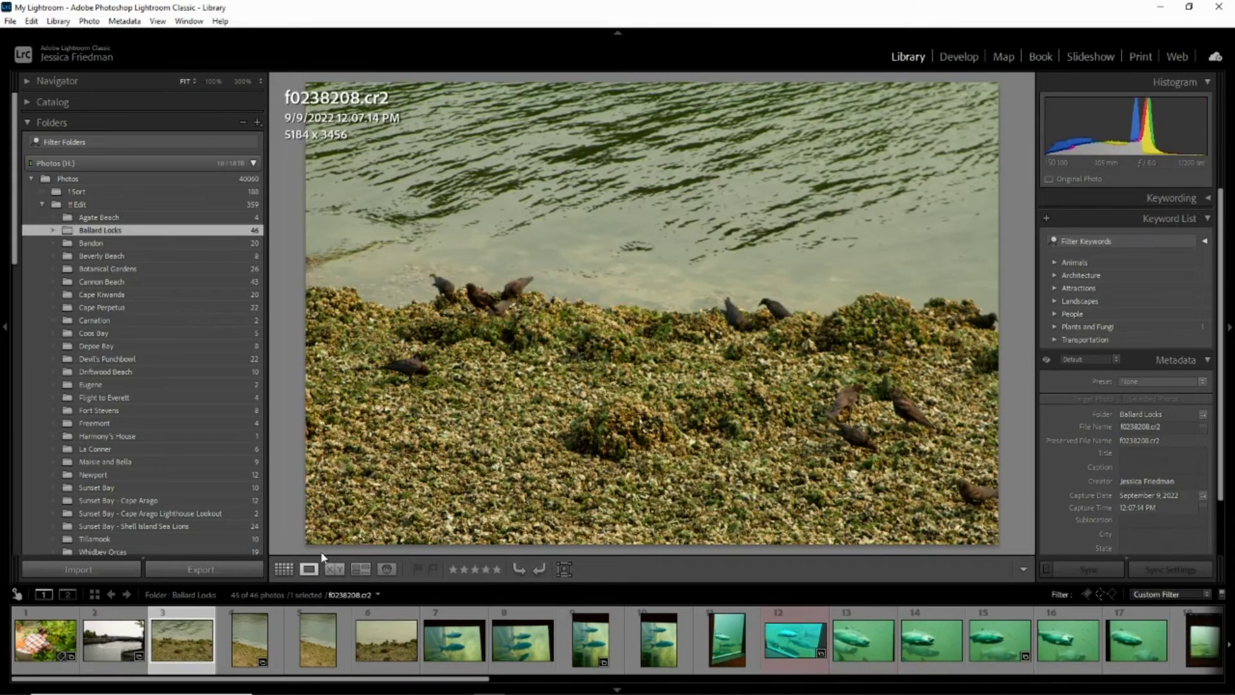
click(334, 643)
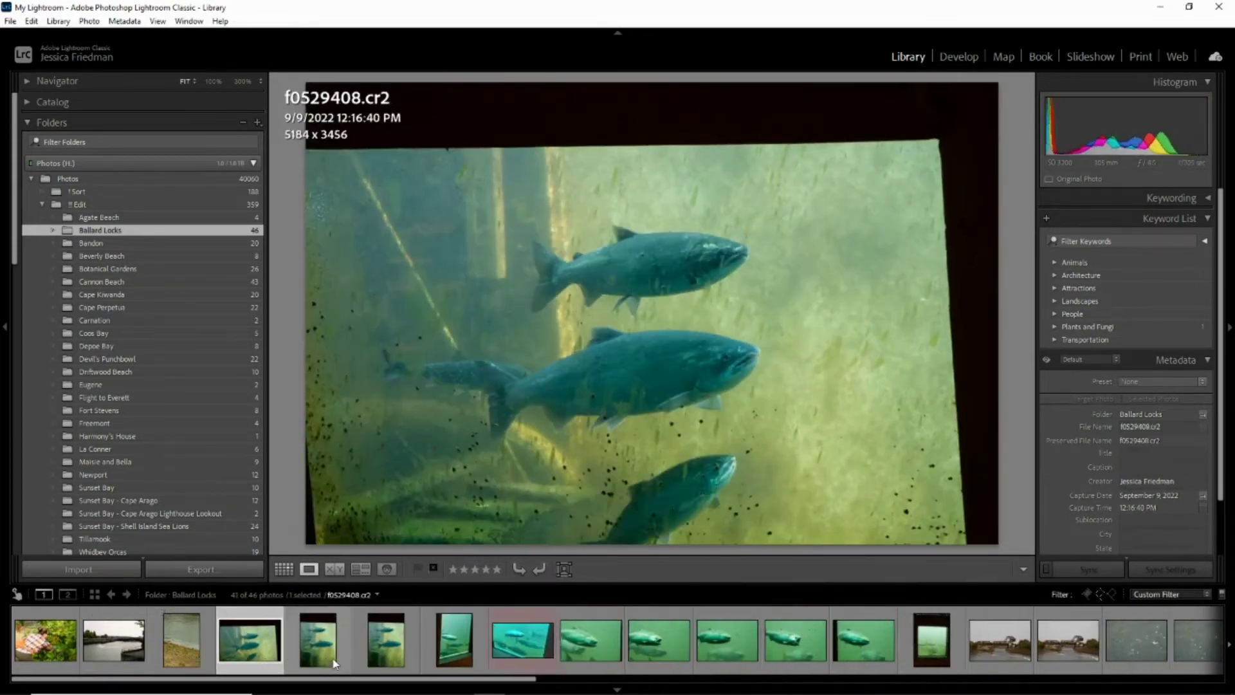
key(Right)
key(x)
key(Right)
key(Right)
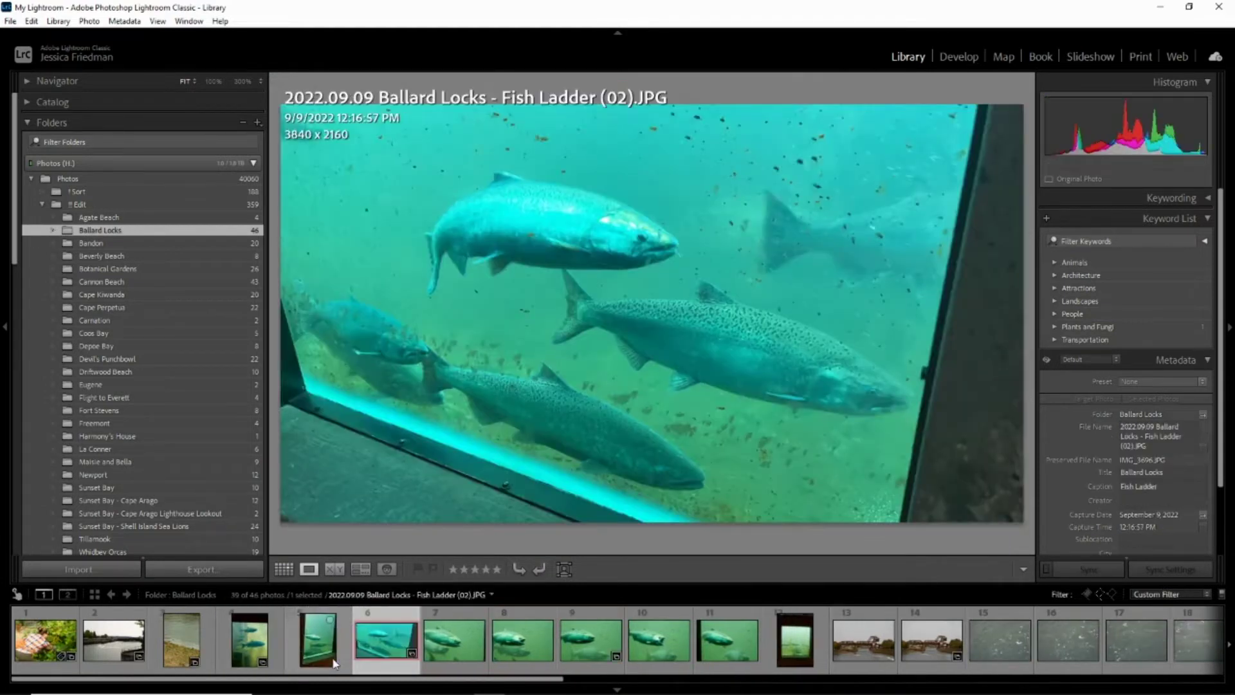
key(Right)
key(x)
key(x)
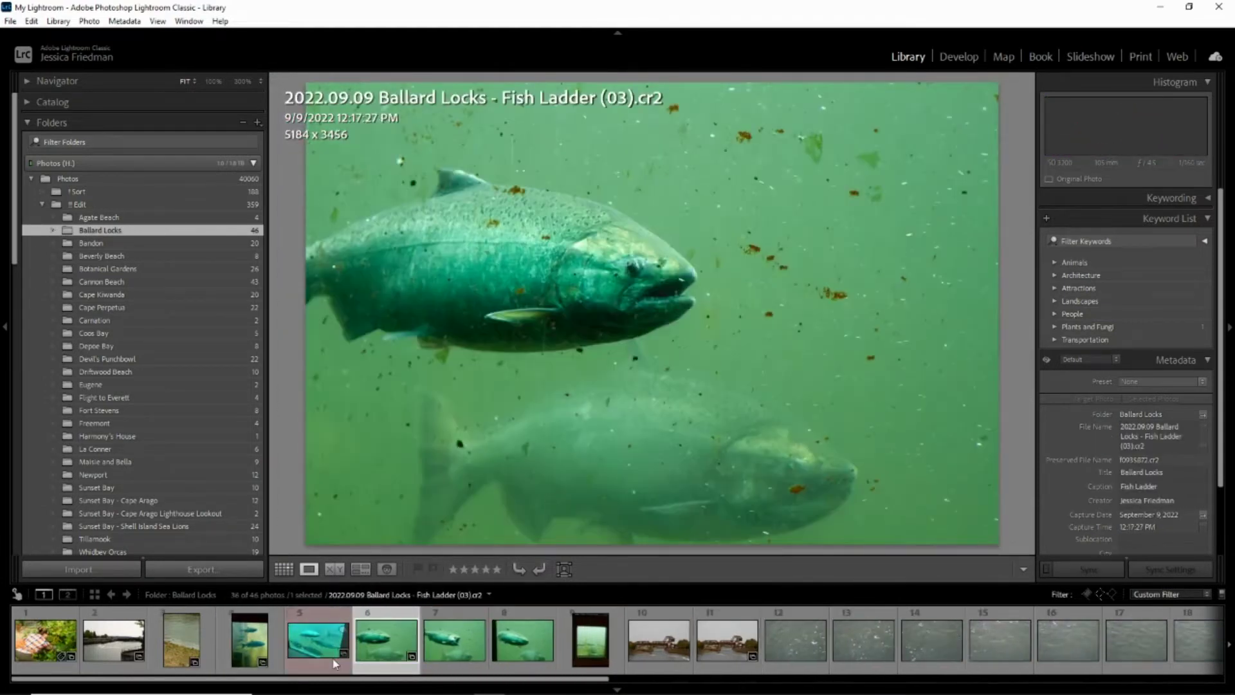
key(Right)
key(x)
key(x)
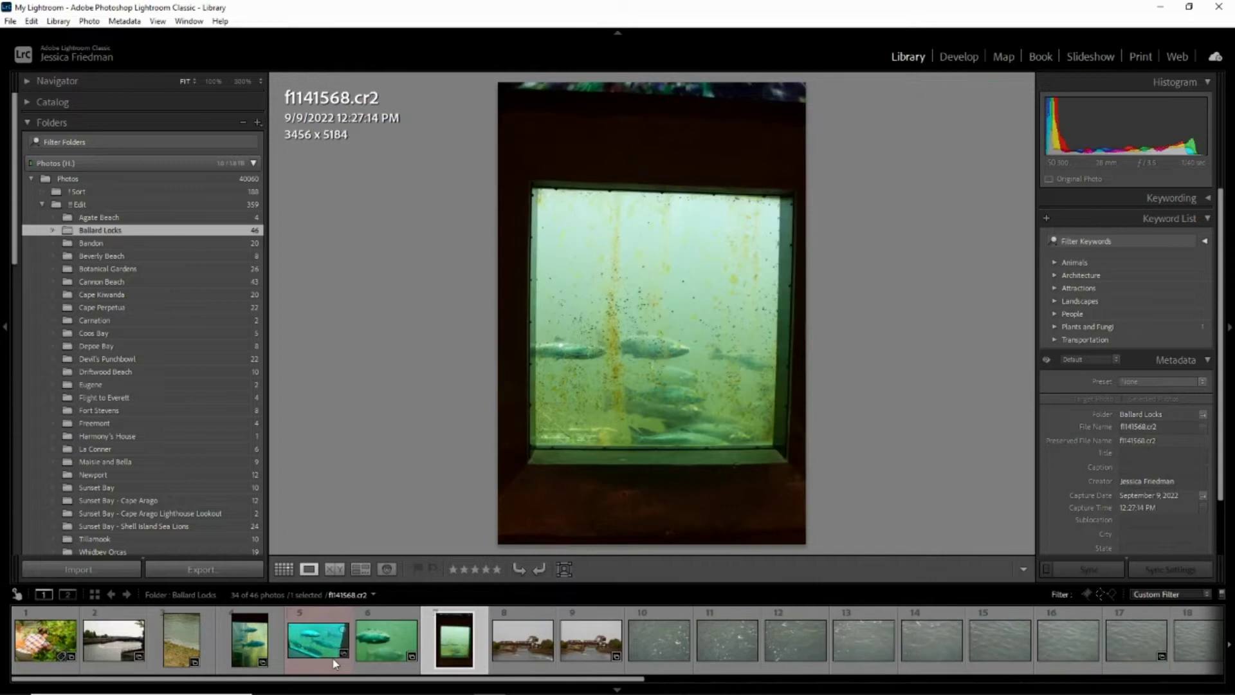
Reject the unwanted shots from the fish viewing window through the duplicate dam photo in Ballard Locks.
key(x)
key(x)
key(x)
key(x)
key(x)
key(x)
key(x)
key(x)
key(x)
key(x)
key(x)
key(x)
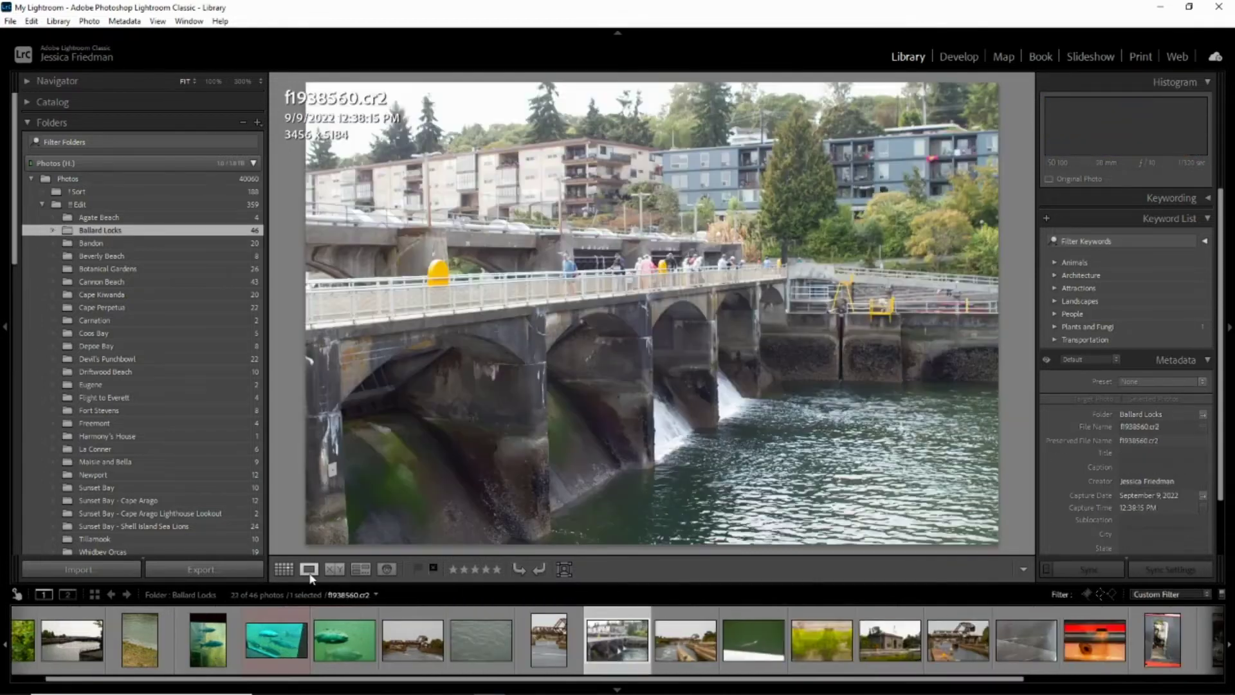
Review the remaining Ballard Locks photos one by one in Loupe view after the dam photo.
key(Right)
key(Right)
key(Right)
key(Right)
key(Right)
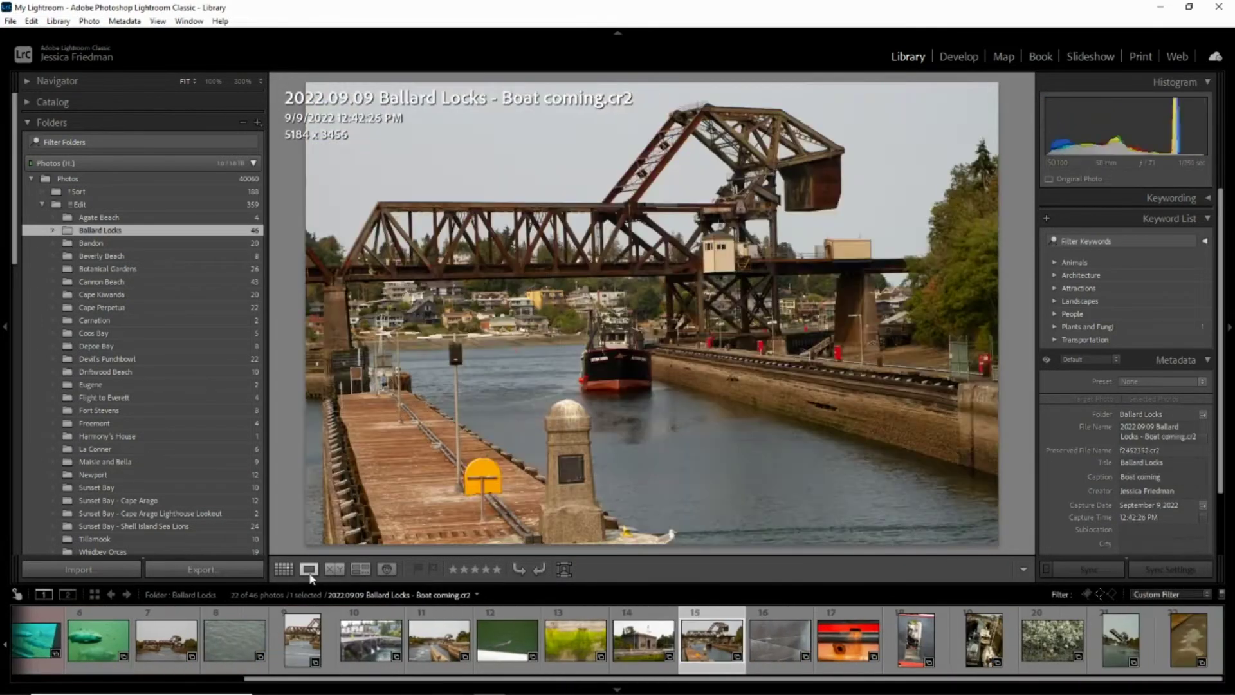
key(Right)
key(Right)
key(Right)
key(Right)
key(Right)
key(Right)
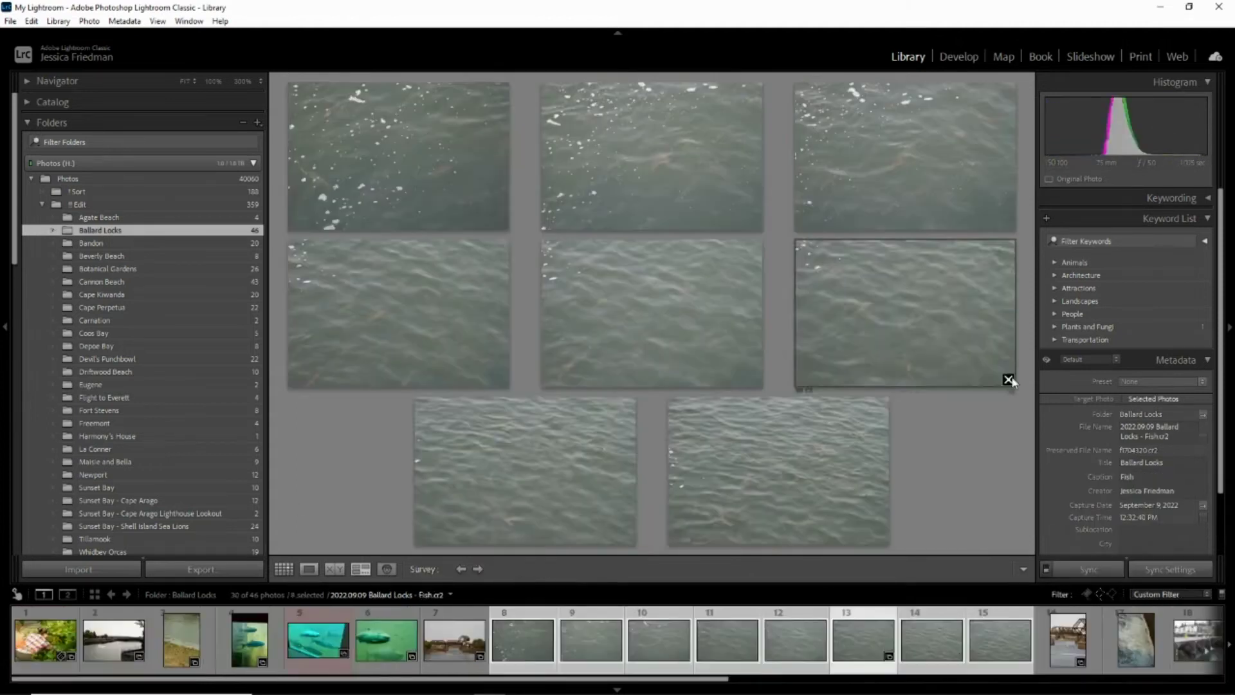
Remove the Fish photo from the Survey comparison, reject the other similar water-surface shots and return to the grid.
click(1009, 378)
key(slash)
key(slash)
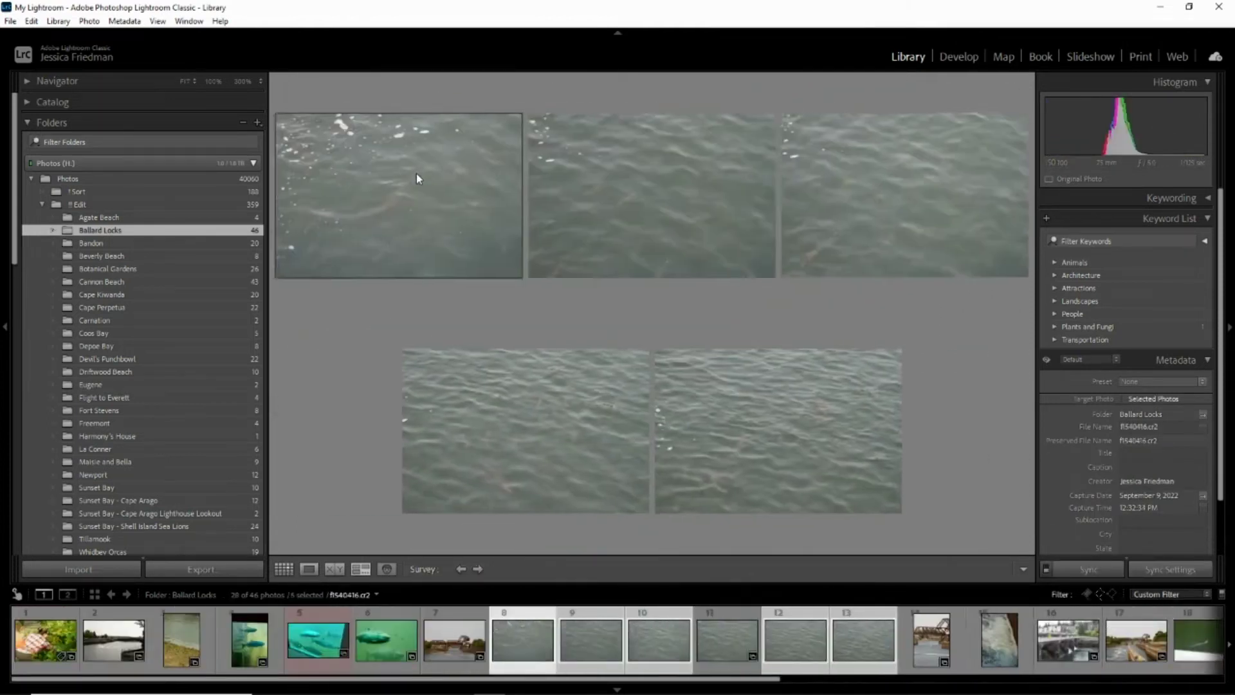
key(x)
key(x)
key(x)
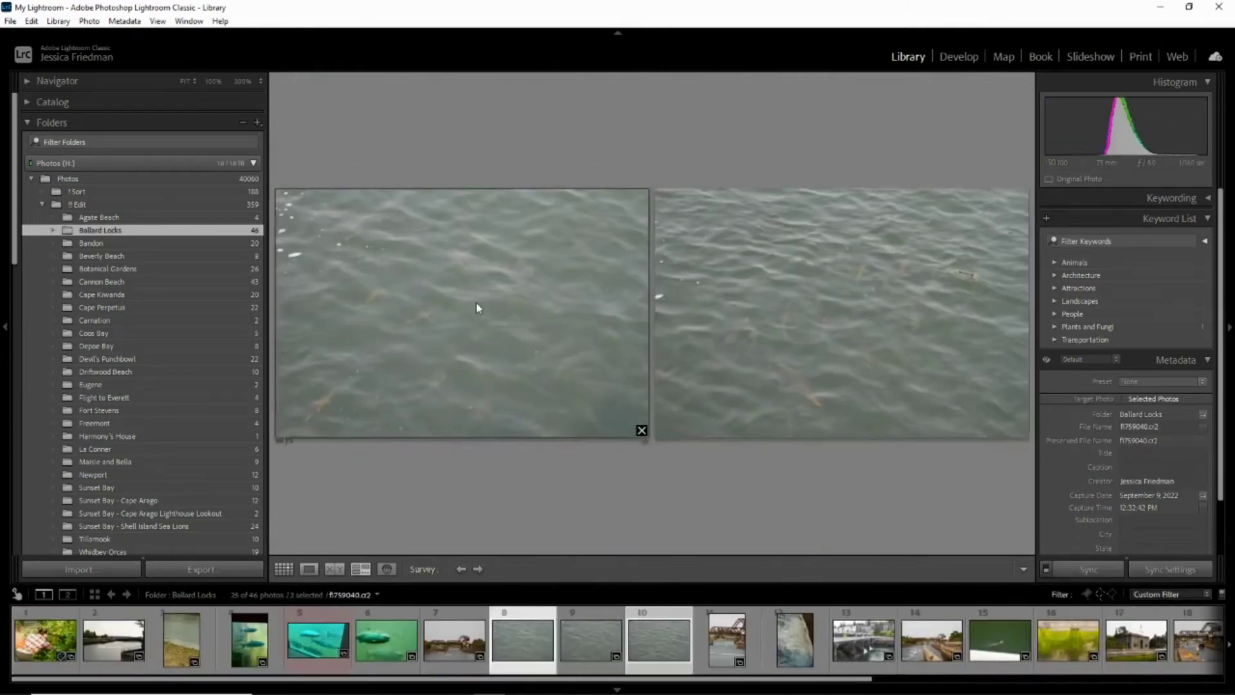
key(x)
key(g)
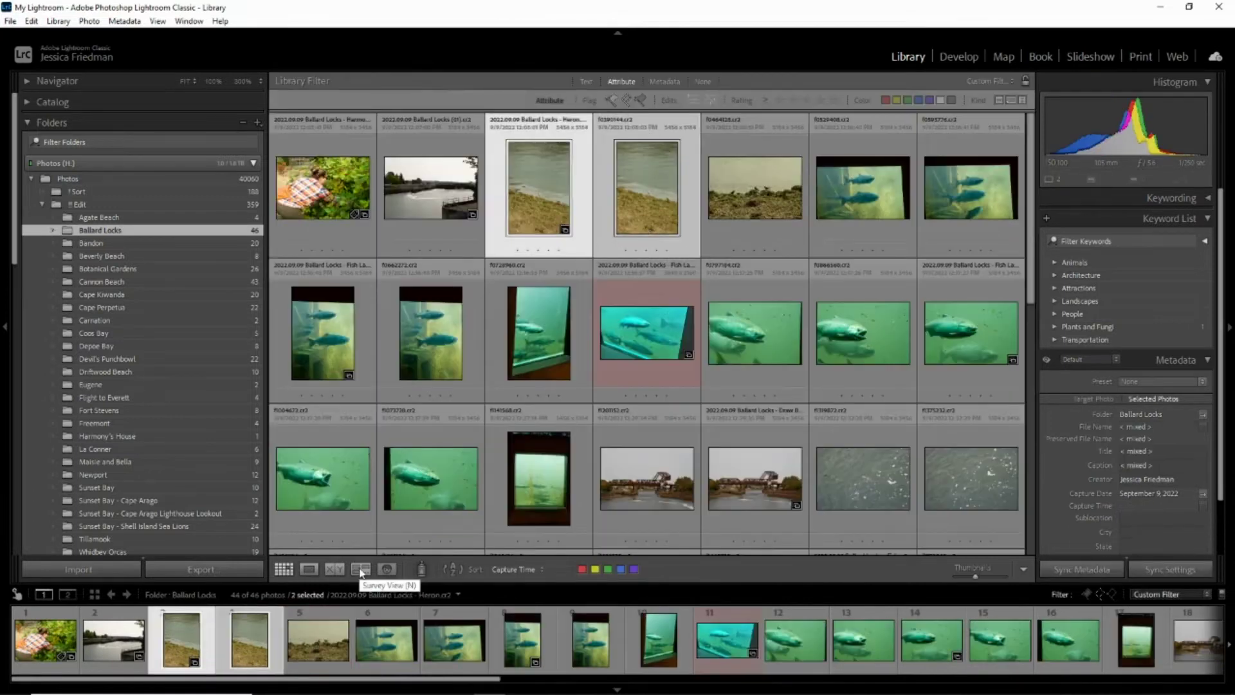
Compare the two heron photos in Survey view and Compare view, inspecting the heron up close.
click(361, 570)
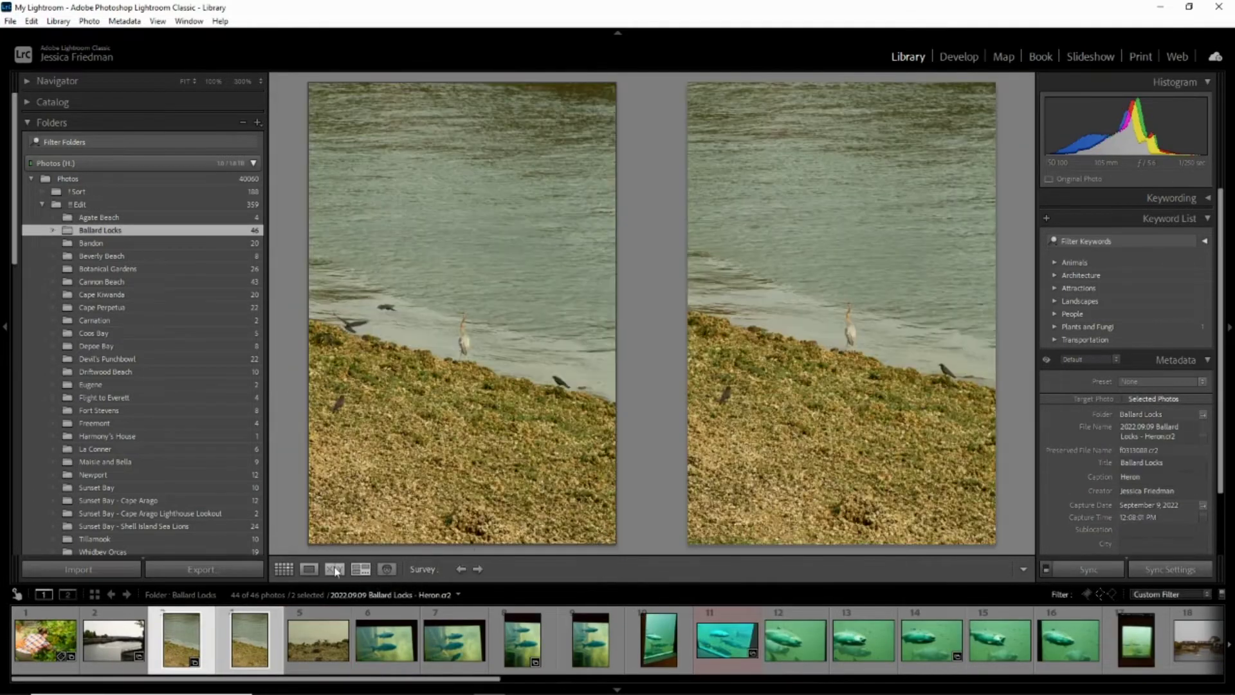
click(334, 570)
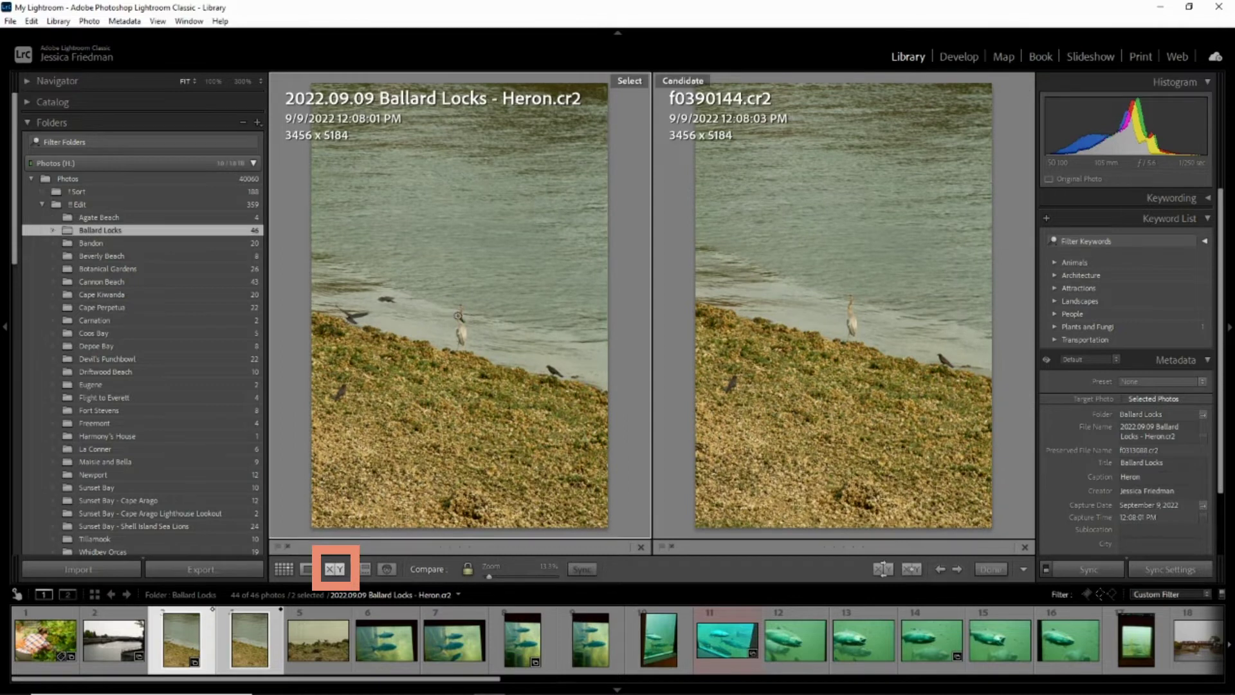
click(460, 312)
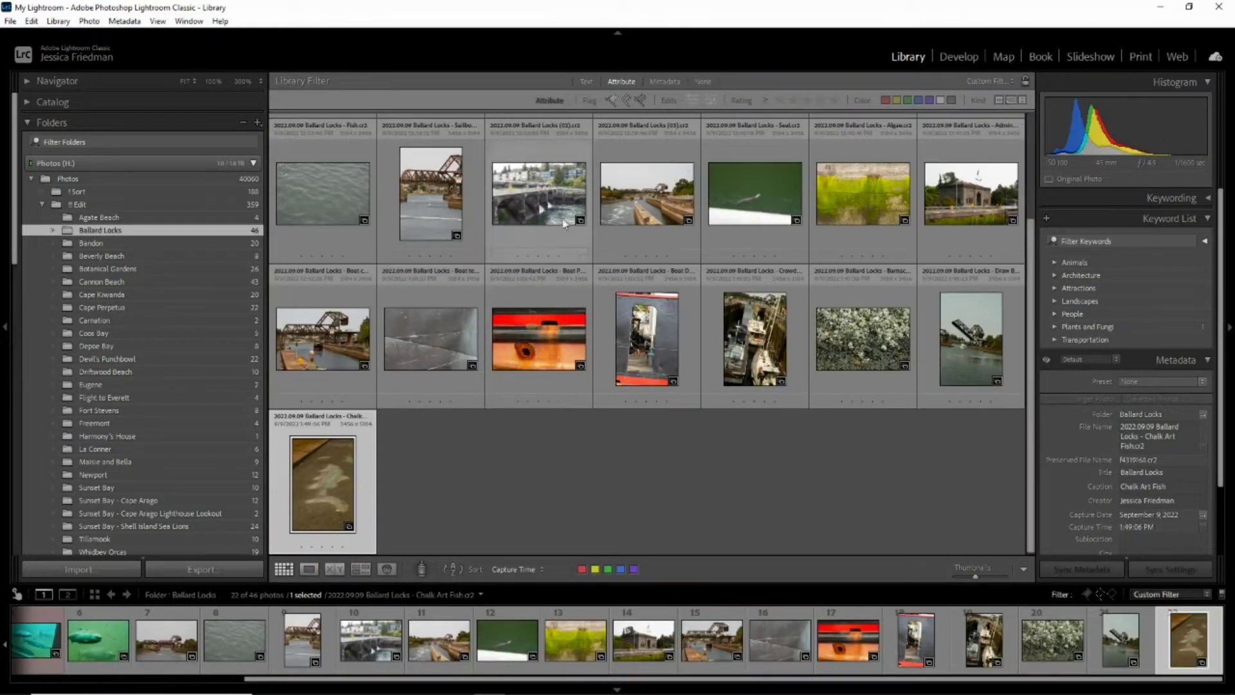
Filter the Ballard Locks folder to show only the rejected photos.
click(641, 99)
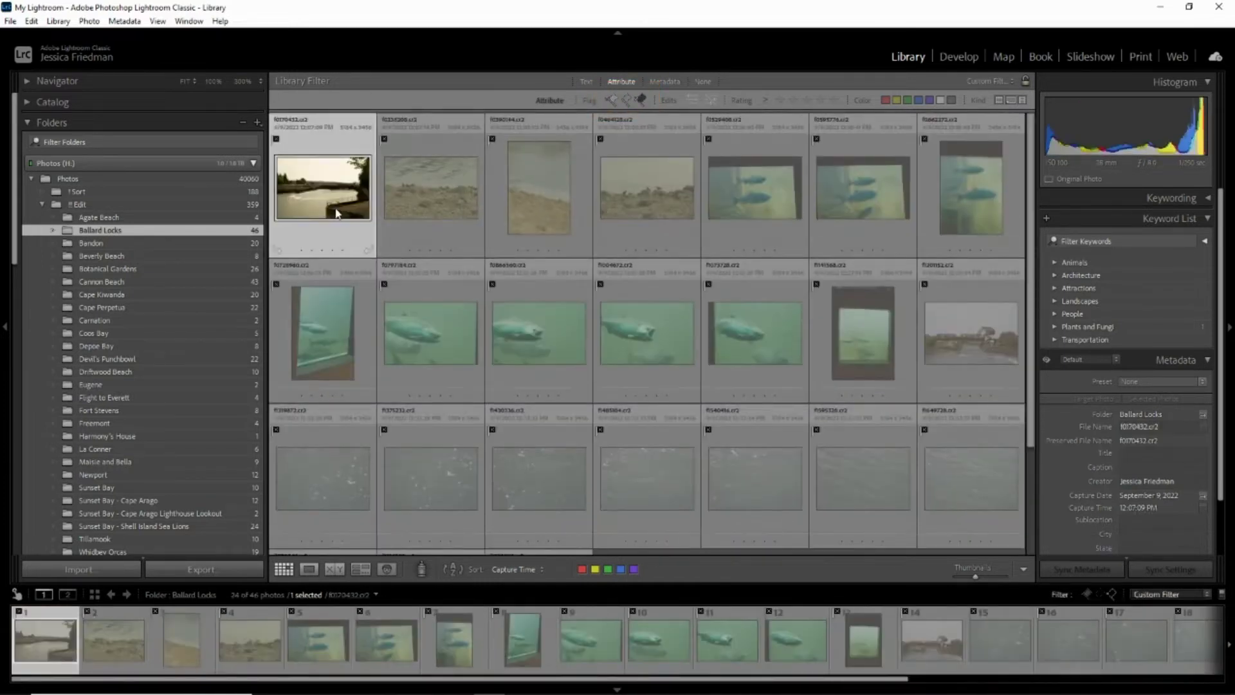
Select all the rejected Ballard Locks photos and delete them from disk.
key(ctrl+a)
key(Delete)
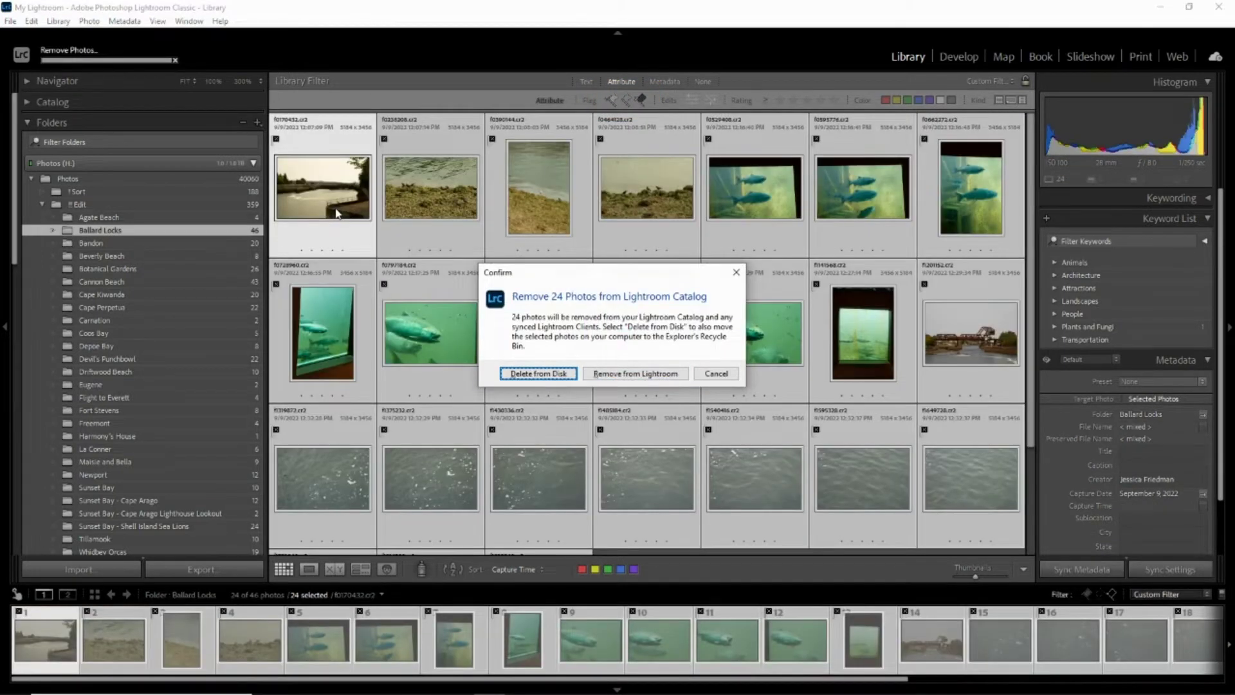
key(Return)
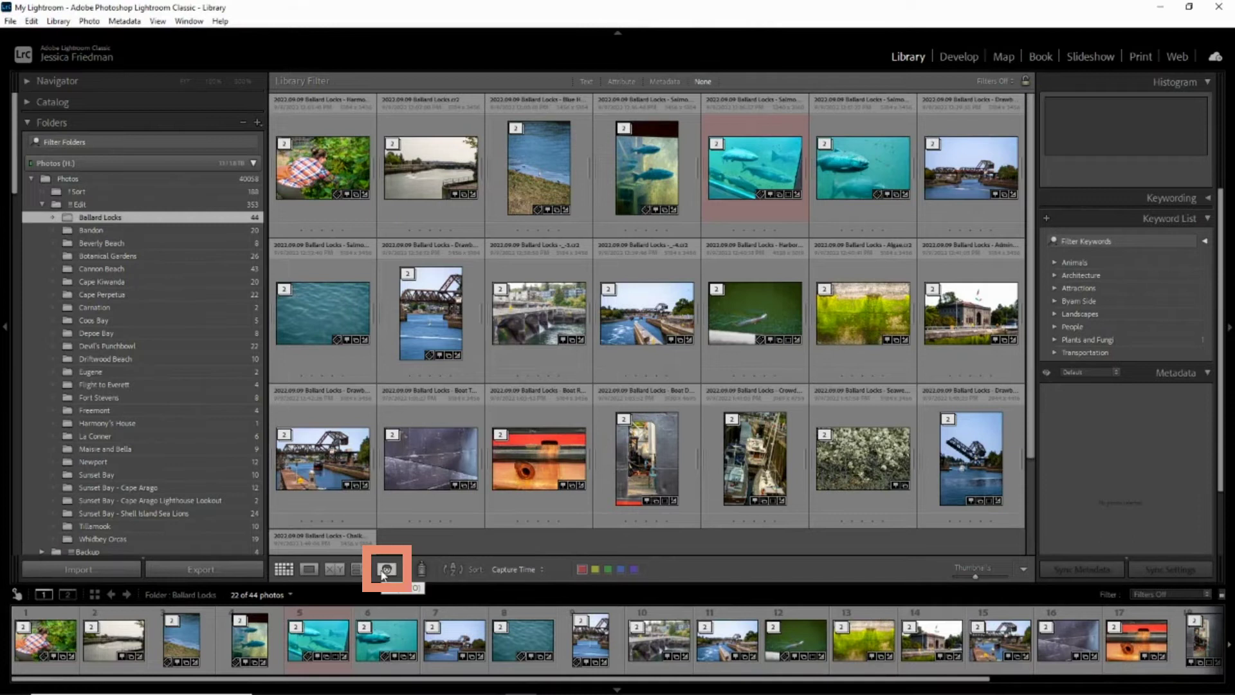
Show the faces found in the Salzburg folder under Austria in People view.
click(386, 570)
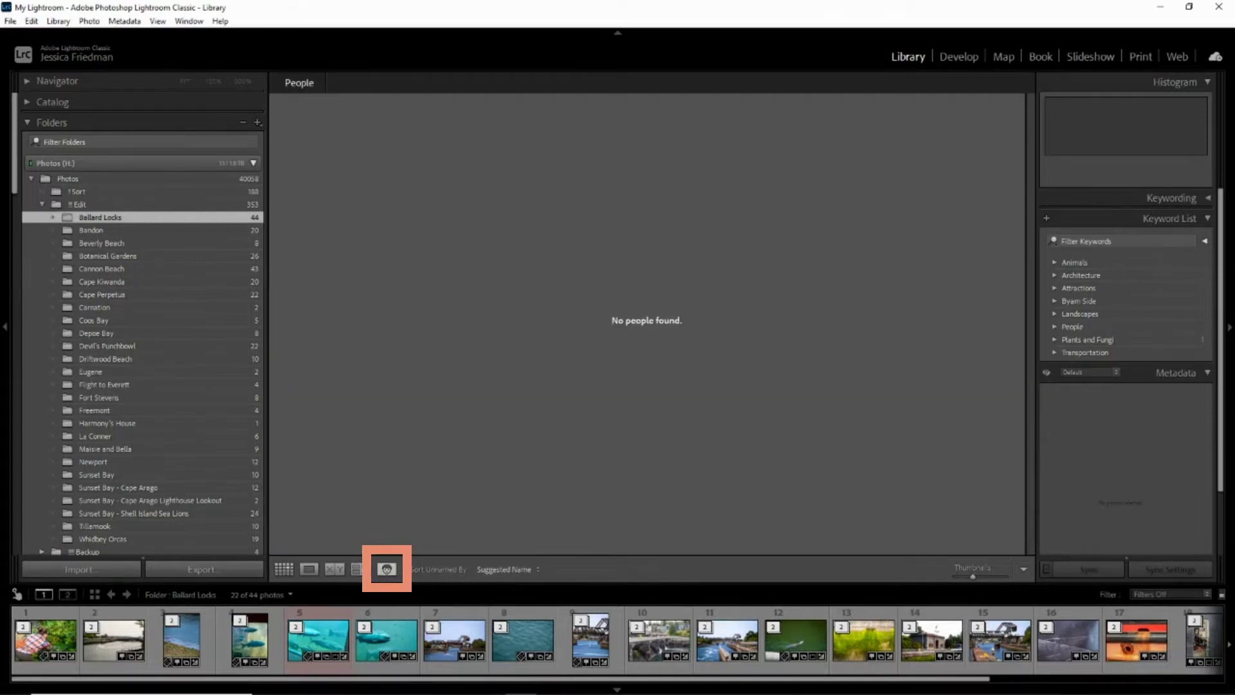
scroll(207, 482, down, 6)
click(123, 307)
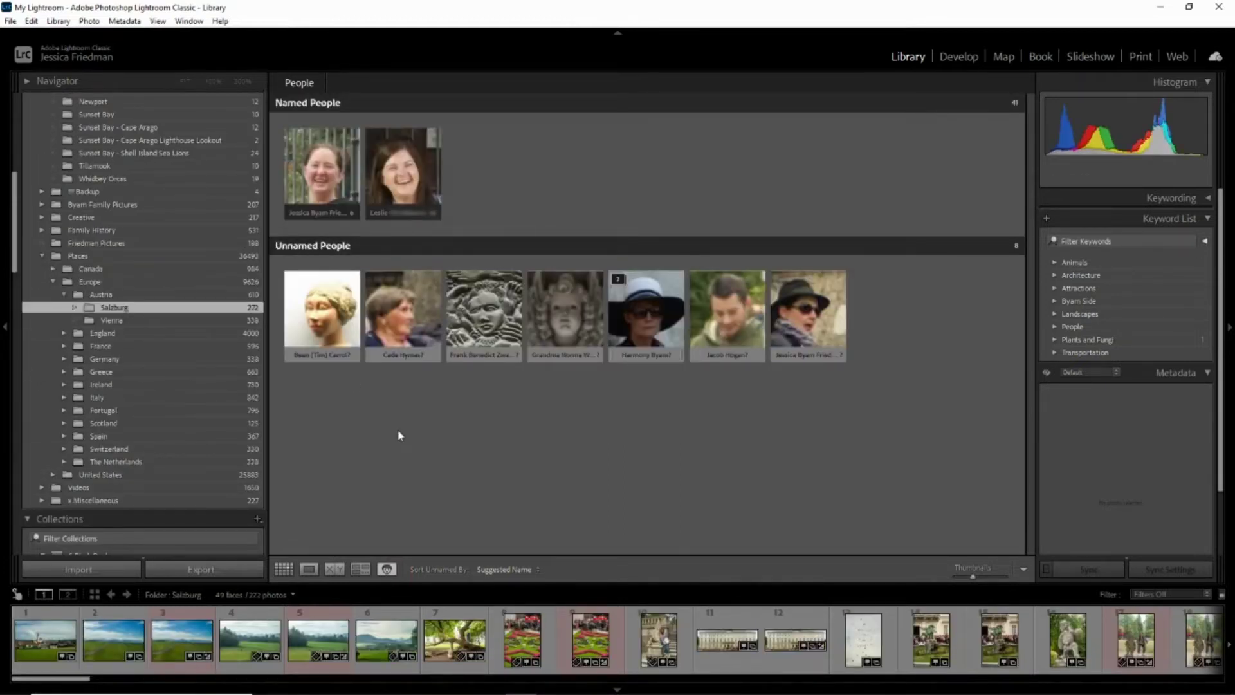
Select all the faces under Unnamed People and remove them from People view.
click(328, 337)
shift+click(819, 328)
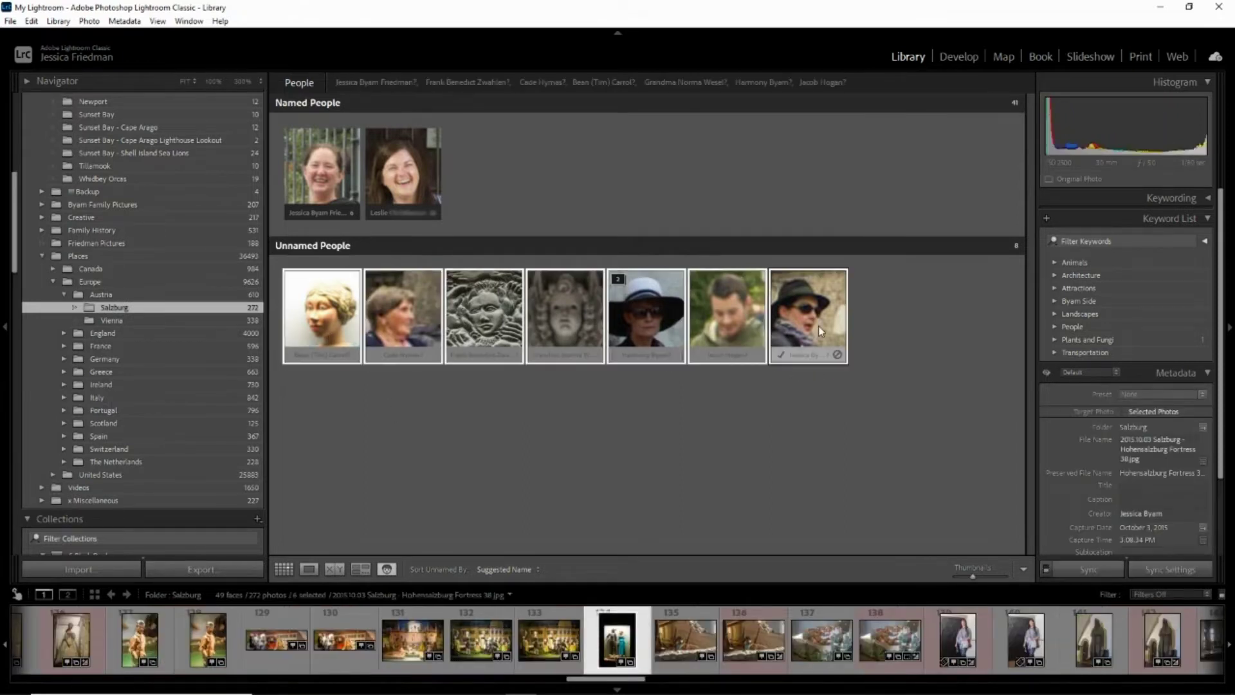
click(837, 356)
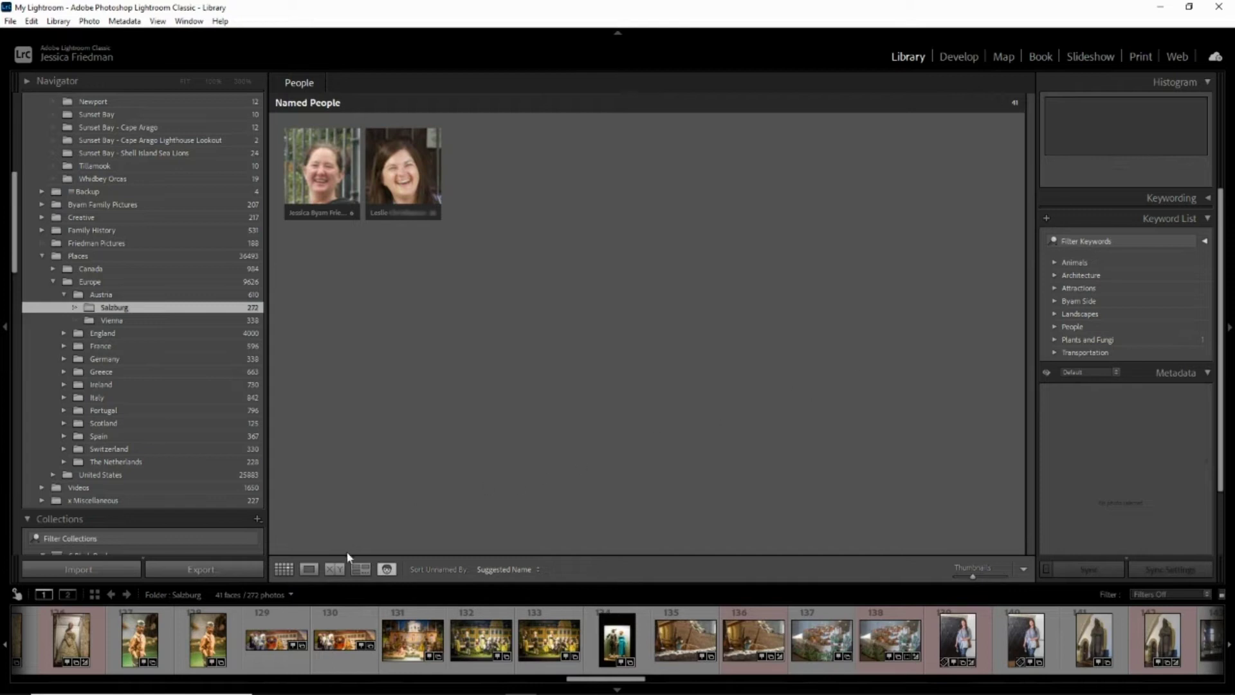
Open the Salzburg photo of the woman standing in the tree in Loupe view and toggle Draw Face Region.
click(287, 570)
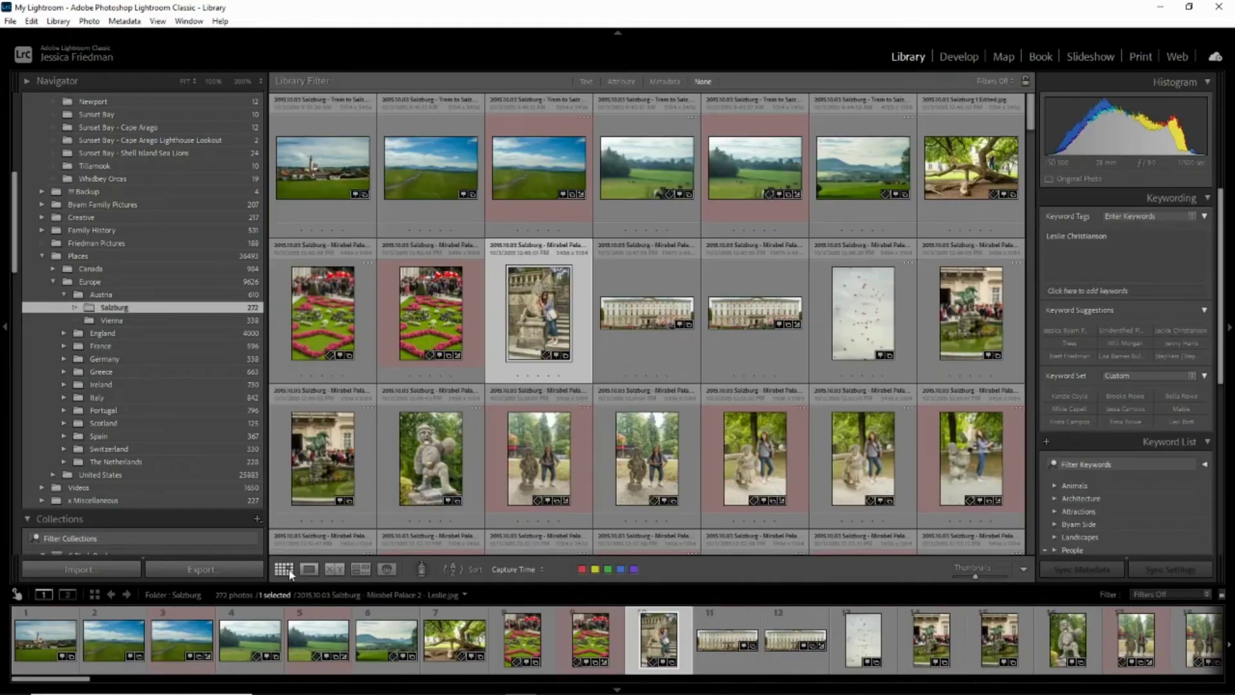
double_click(943, 176)
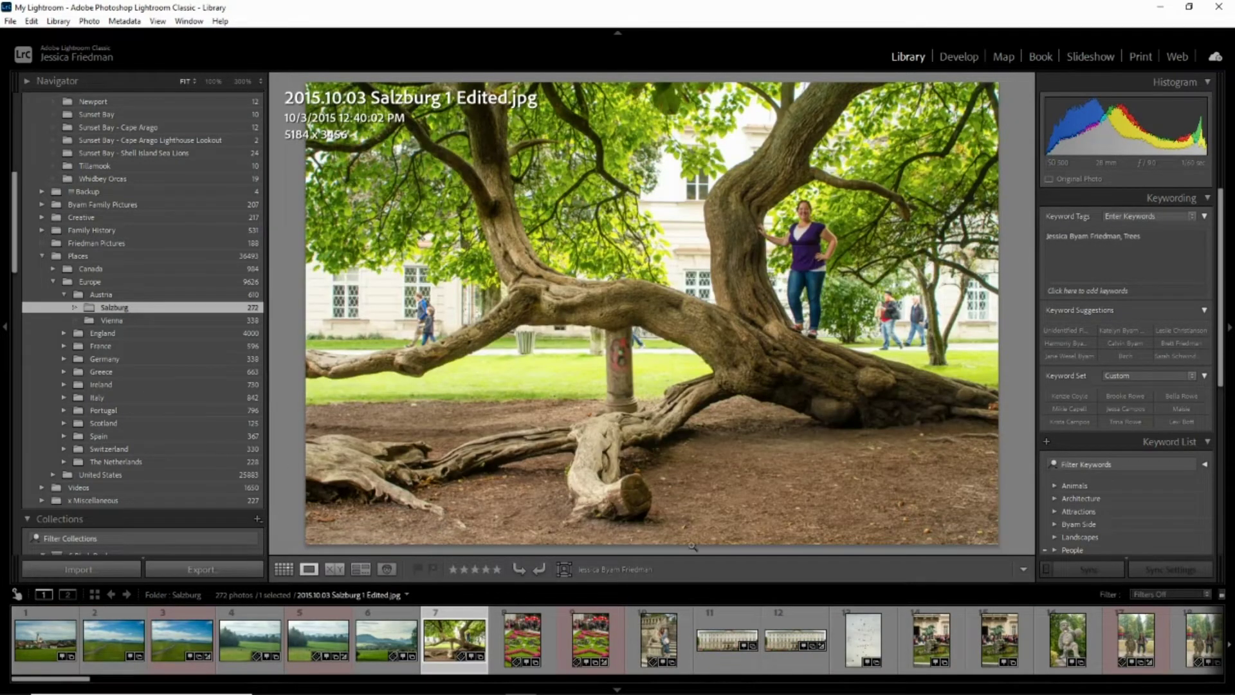
click(564, 568)
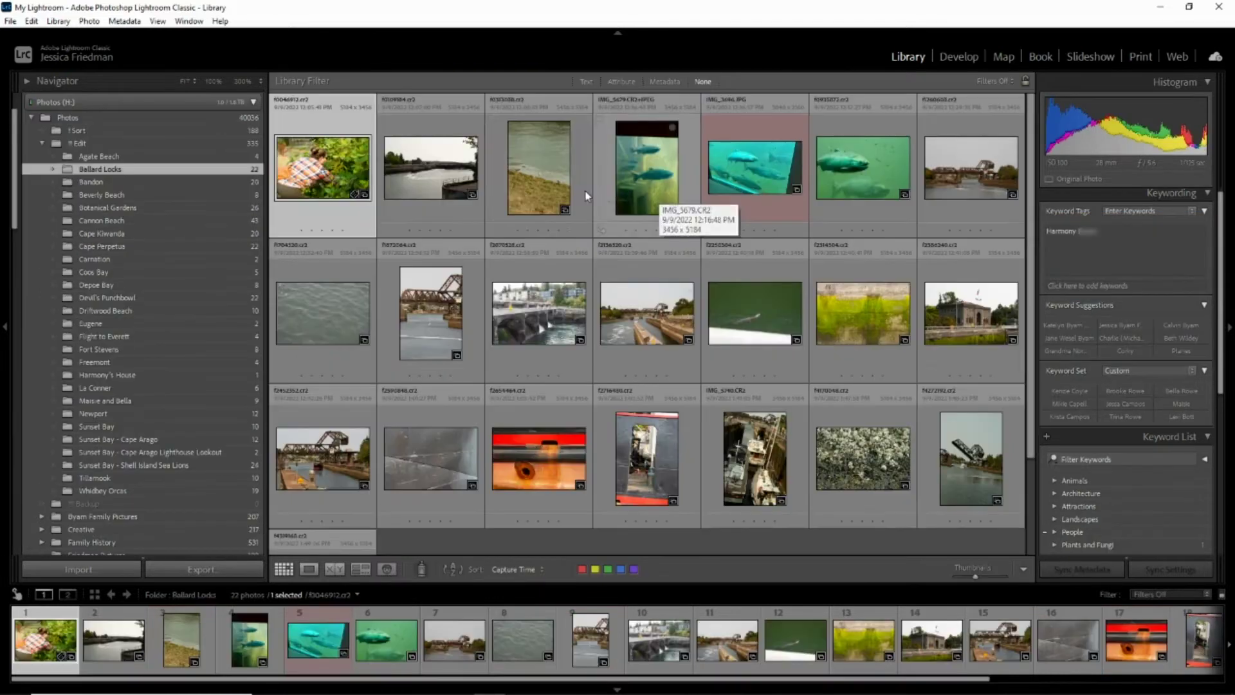
Open the Ballard Locks shoreline heron photo in Loupe view and add the keyword Great Blue Heron.
click(523, 196)
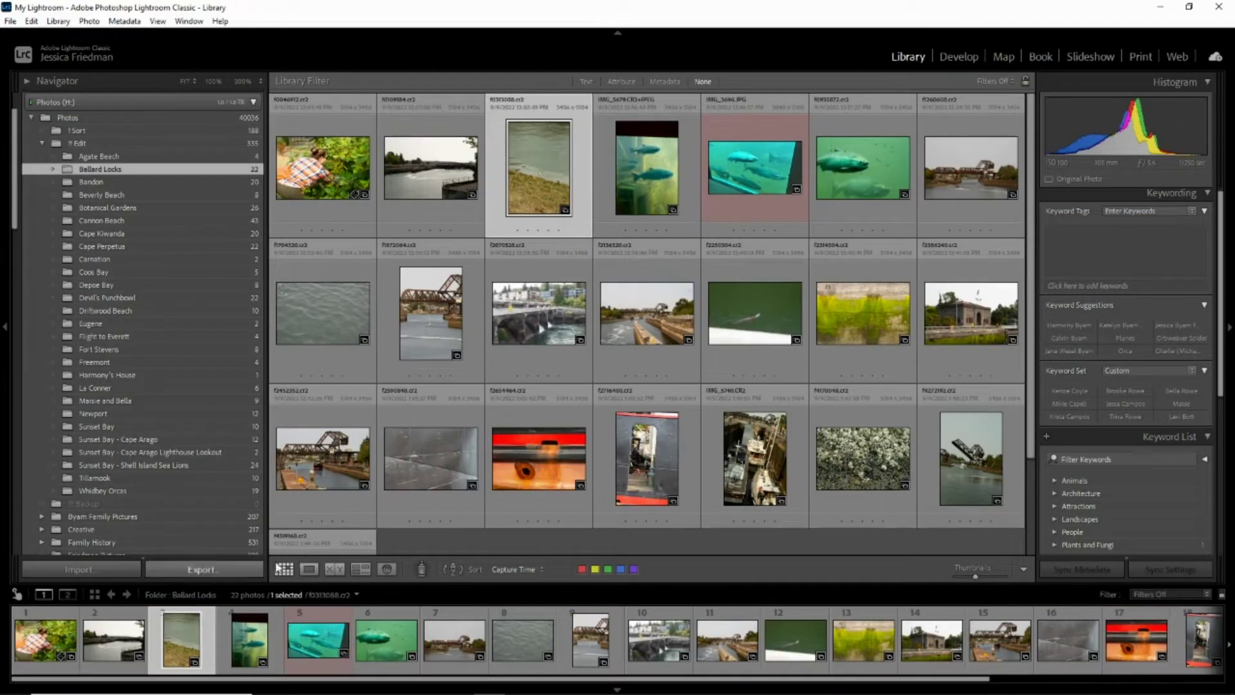
click(311, 568)
click(1100, 222)
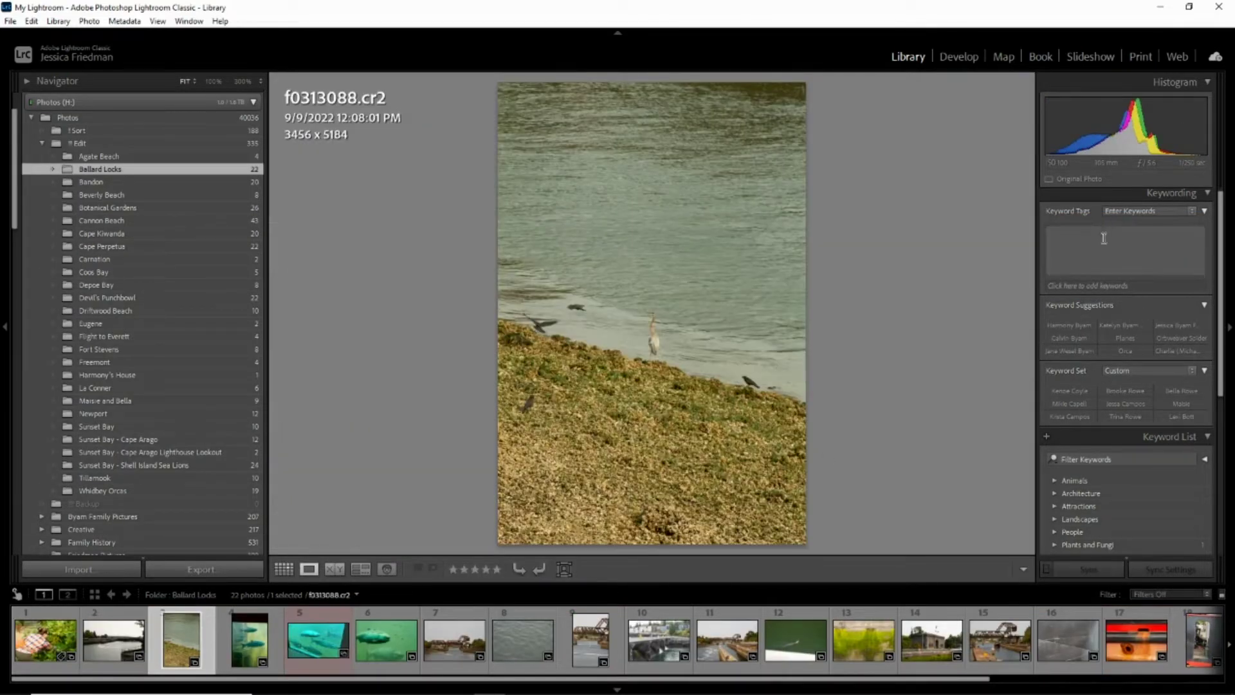
text(Great Blue Heron)
key(Return)
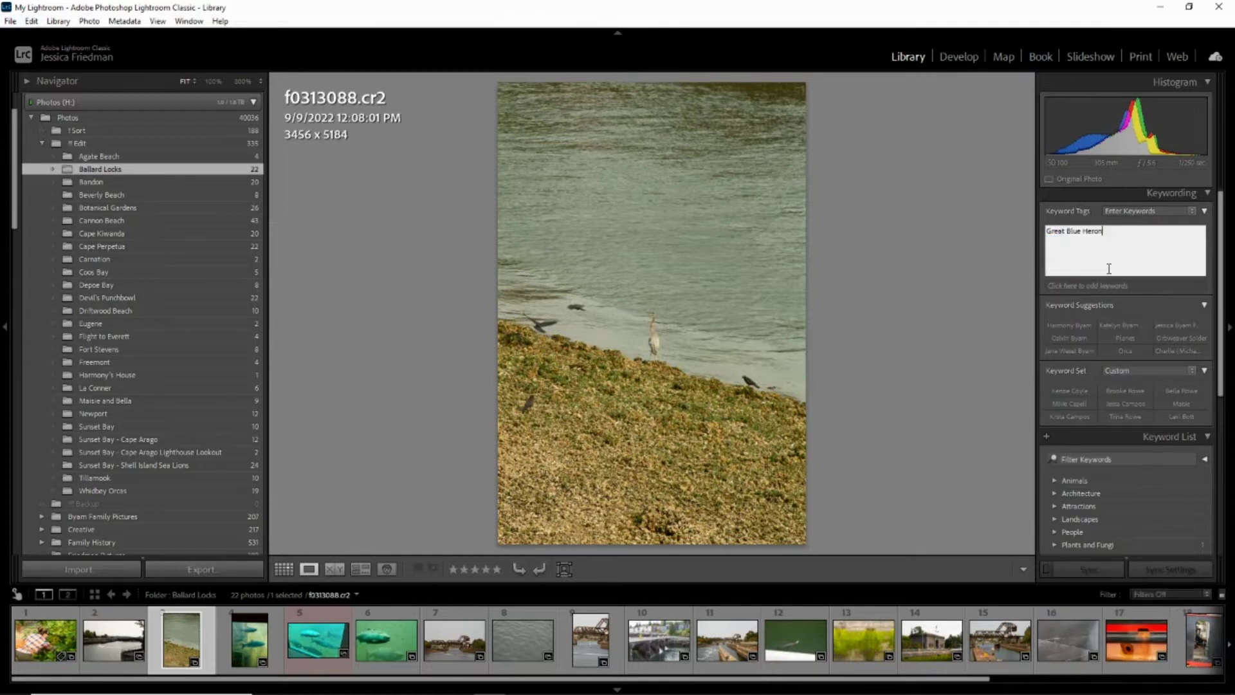
key(Return)
Add the keyword Salmon to the fish photo IMG_5679.CR2 and advance to the following photo.
key(Right)
click(1109, 269)
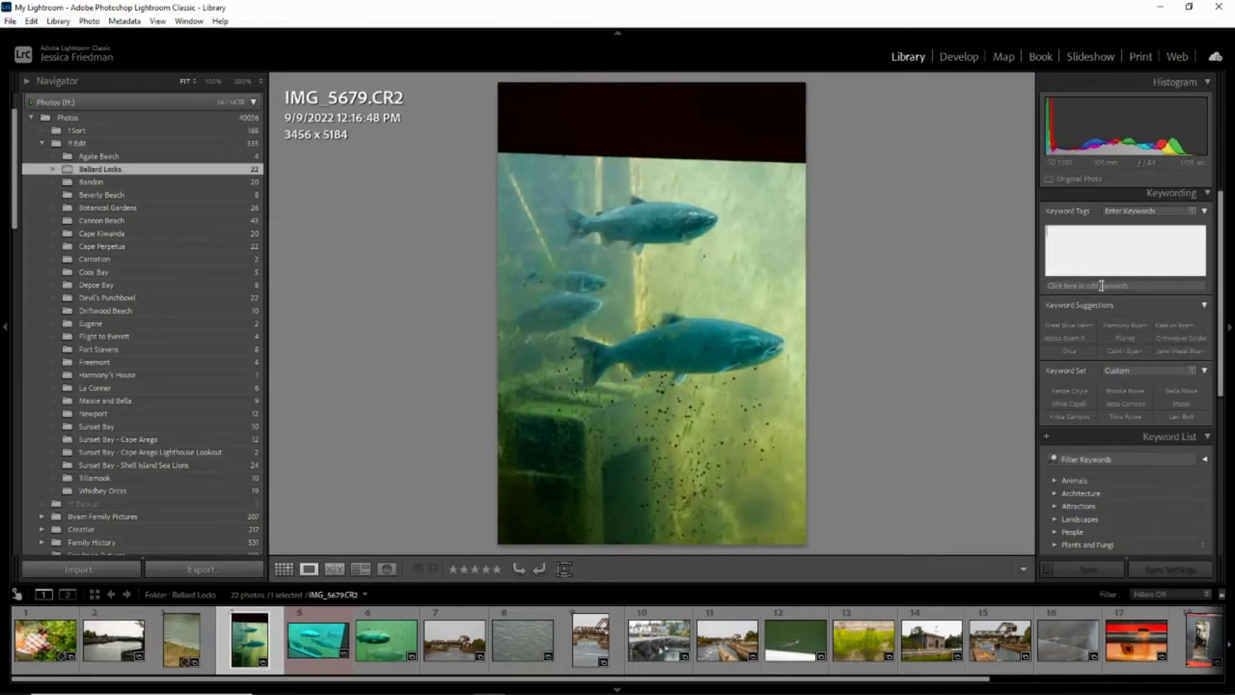
text(Salmon)
key(Return)
key(ctrl+Right)
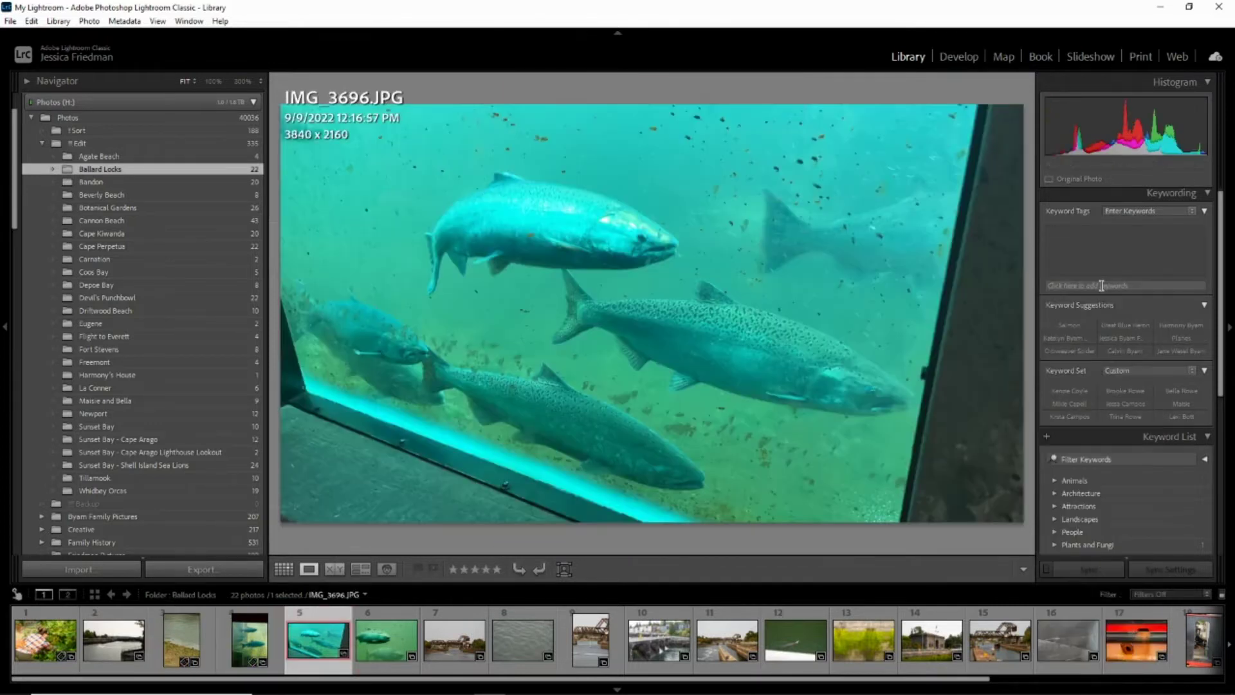
Add the keyword Salmon to the fish photo IMG_3696.JPG and advance to the following photo.
click(1101, 285)
text(Salmon)
key(Return)
key(ctrl+Right)
Open the portrait drawbridge photo f1872064.cr2 with the sailboat in Loupe view and add the keyword Boats.
key(g)
click(429, 317)
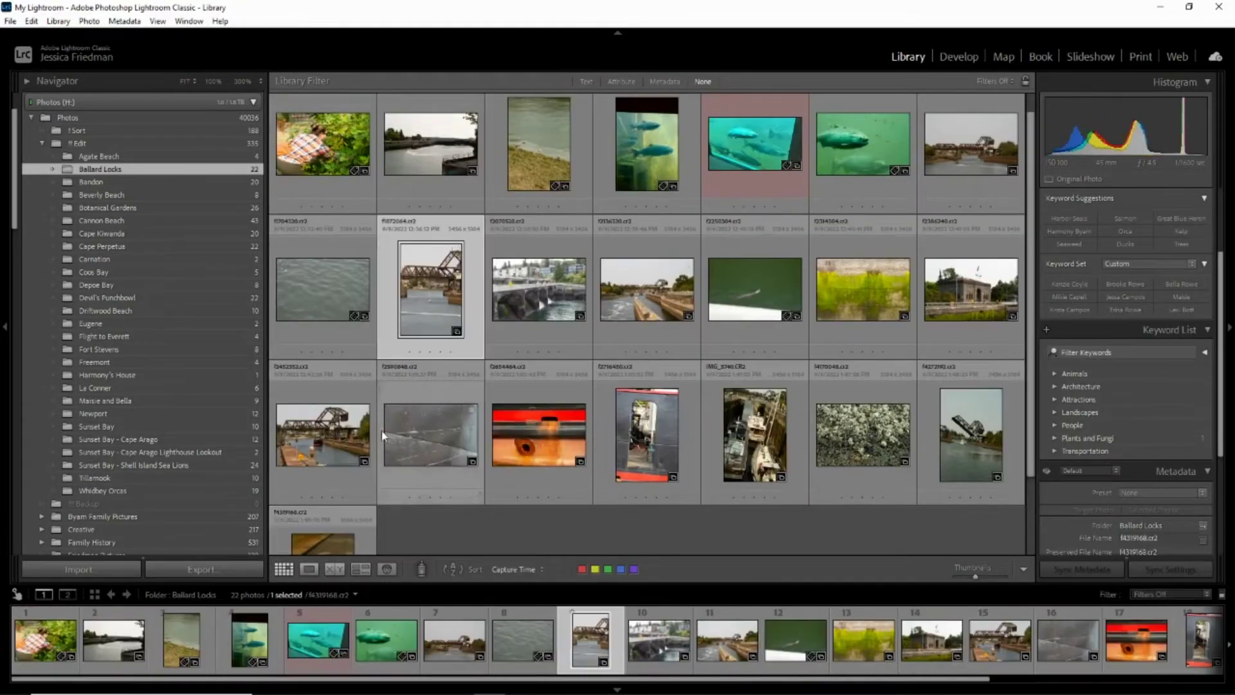
click(309, 569)
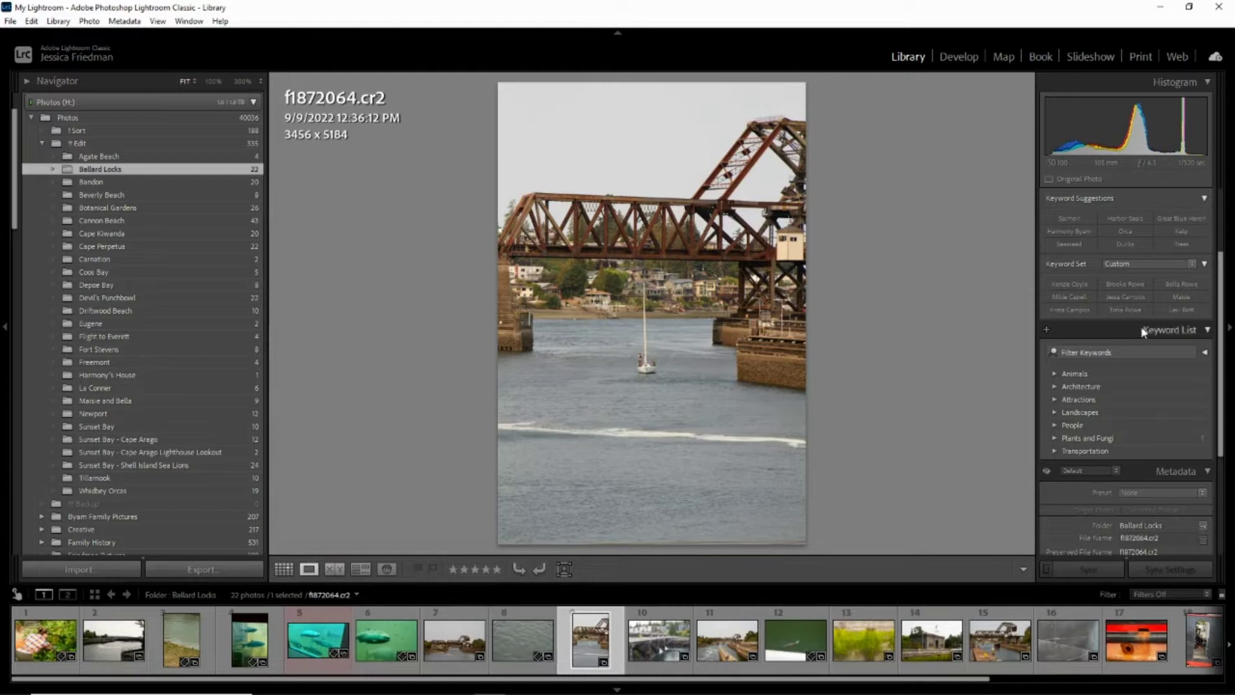
scroll(1144, 328, up, 2)
click(1109, 258)
text(Boa)
key(Return)
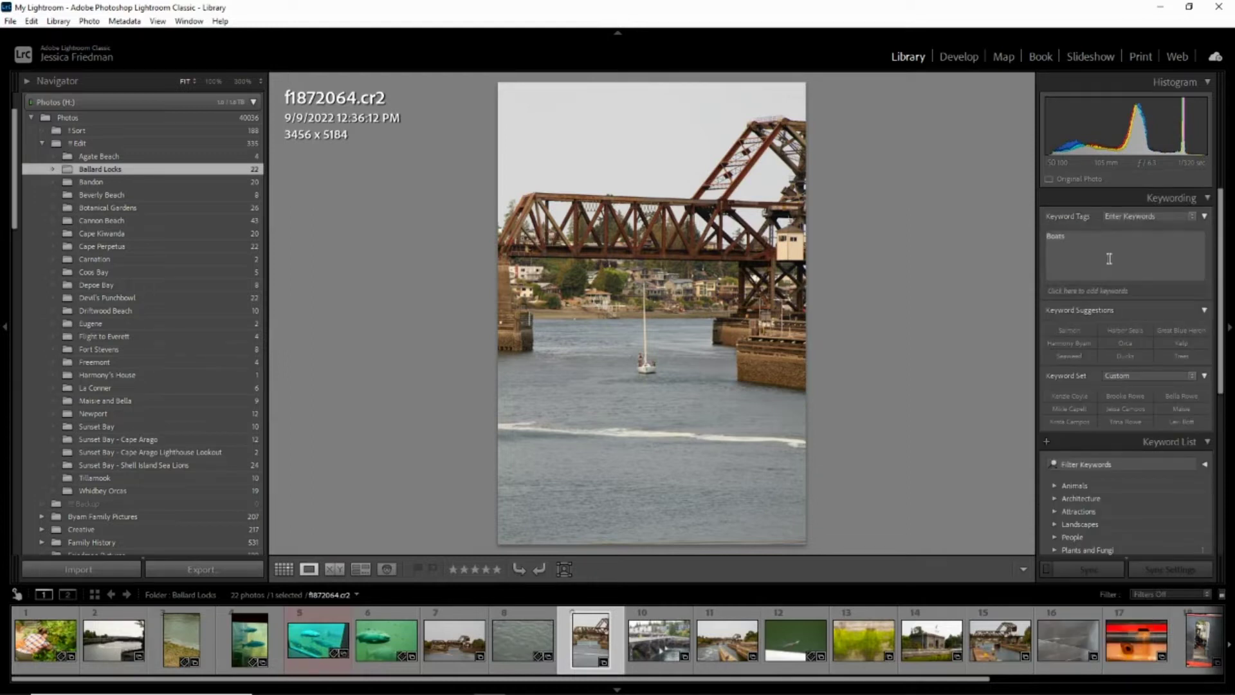
Display every photo tagged with the Boats keyword under Transportation in Grid view.
scroll(1119, 383, down, 3)
click(1054, 403)
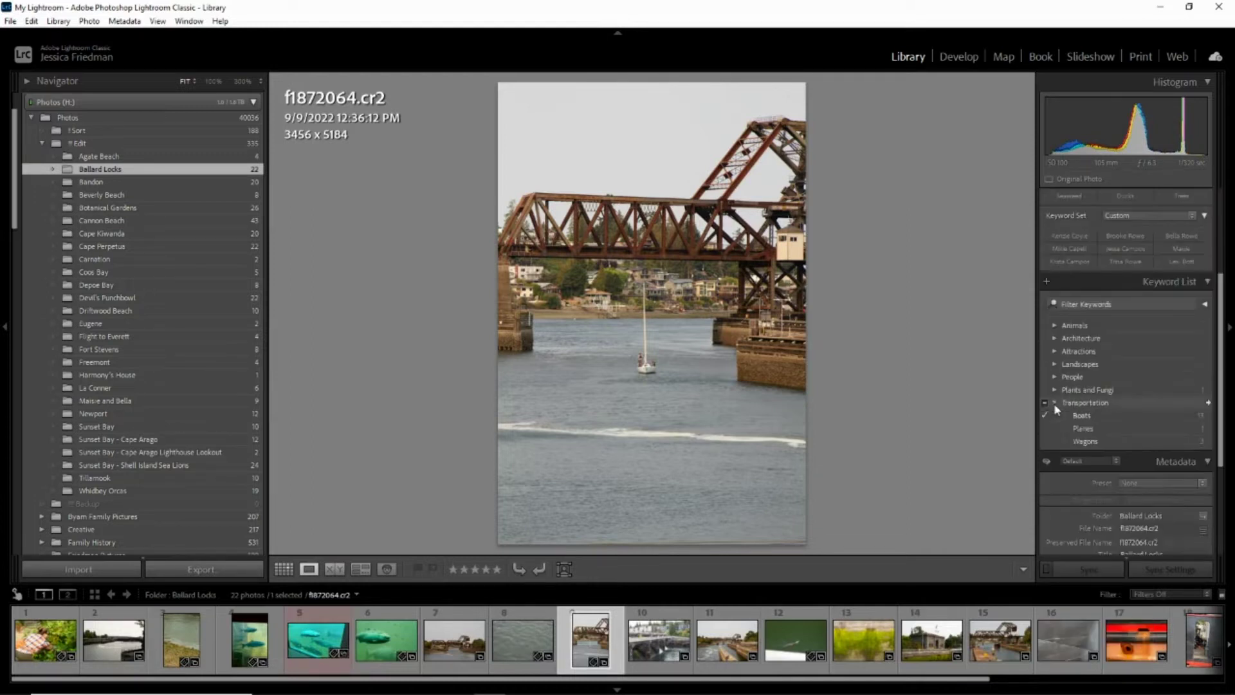
click(1208, 415)
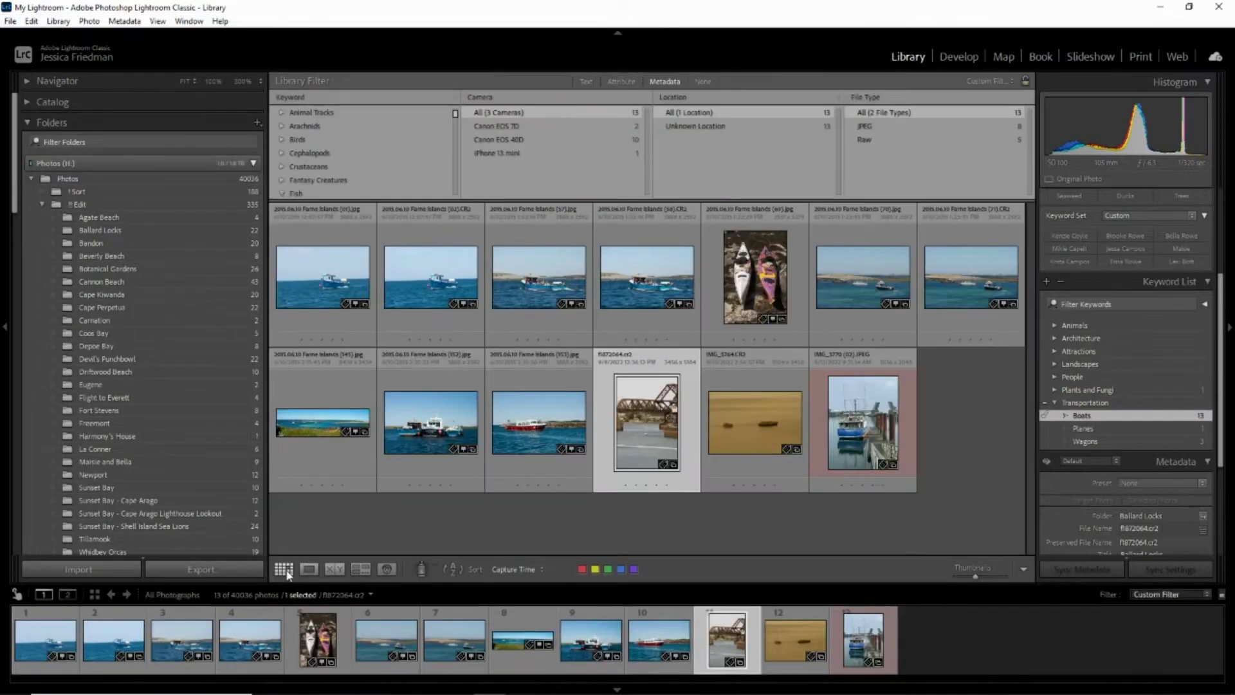
click(283, 568)
Expand the keyword hierarchy from Animals through Mammals to Canines and display the photos tagged Dogs.
click(1055, 326)
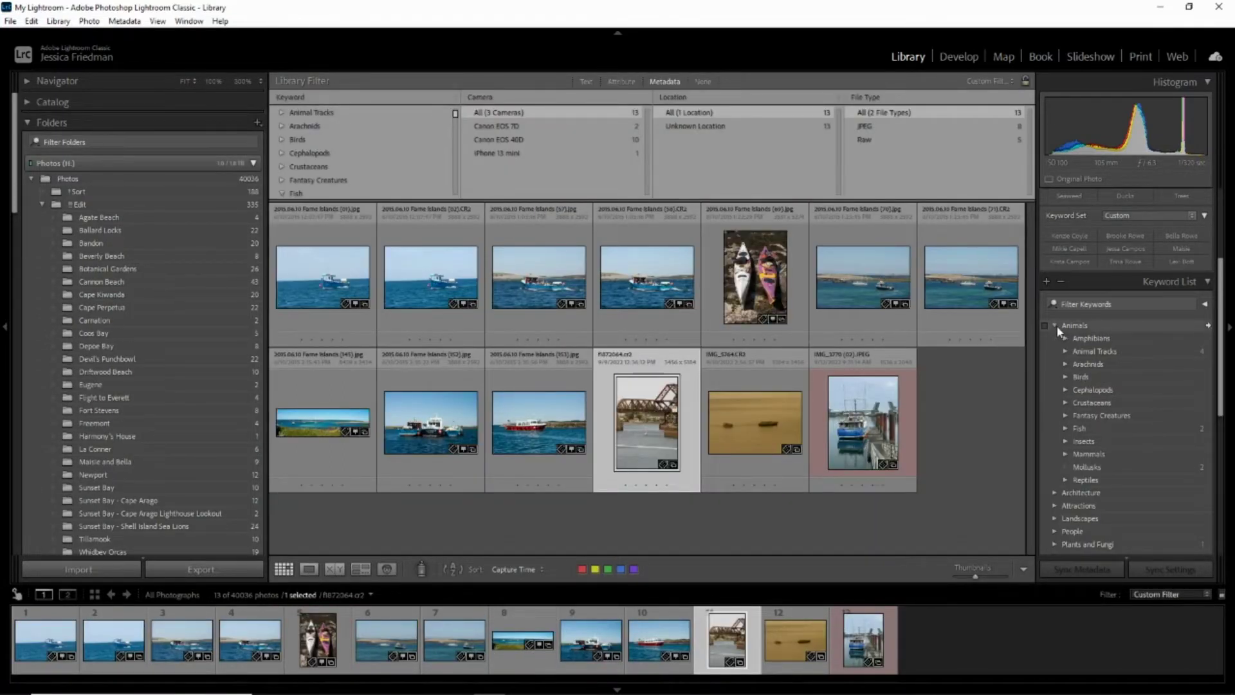
click(1066, 455)
scroll(1073, 476, down, 2)
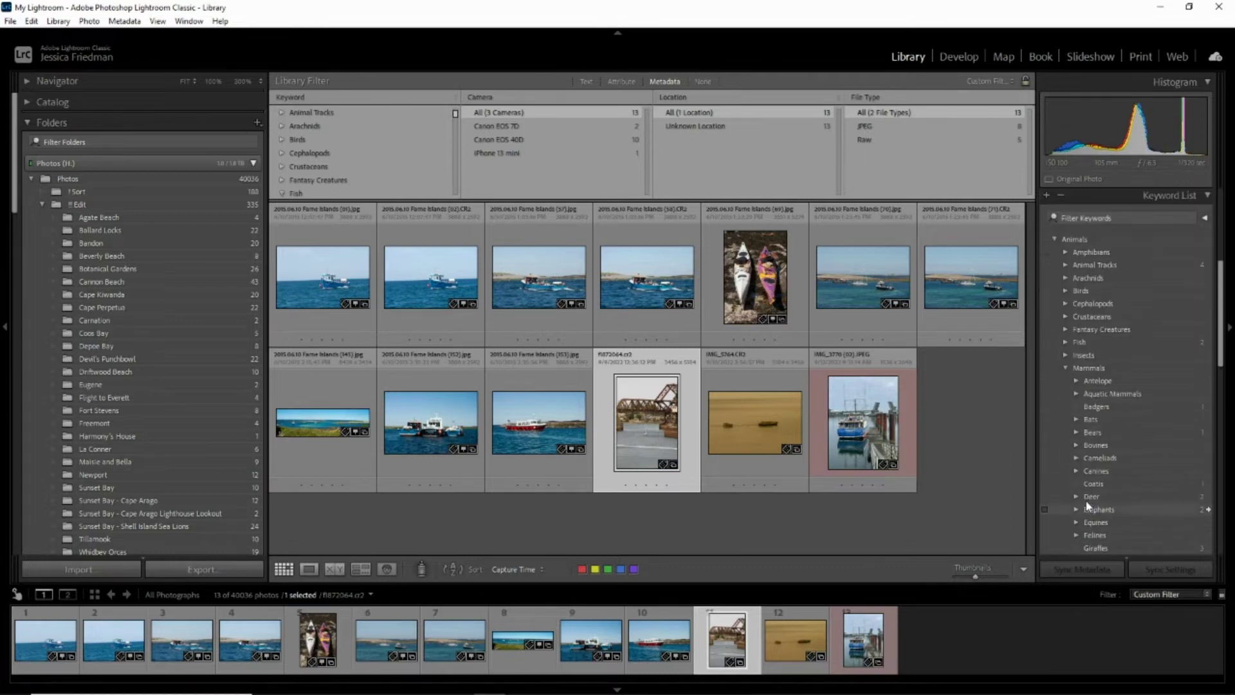
click(1076, 471)
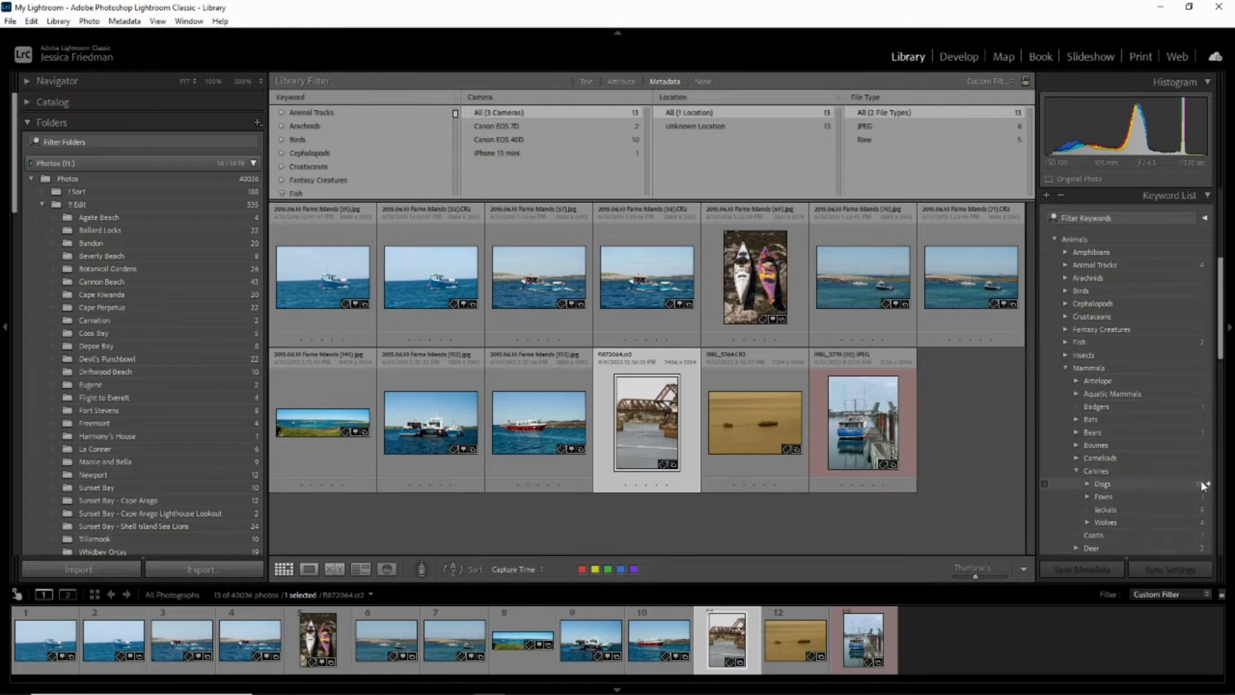
click(1209, 484)
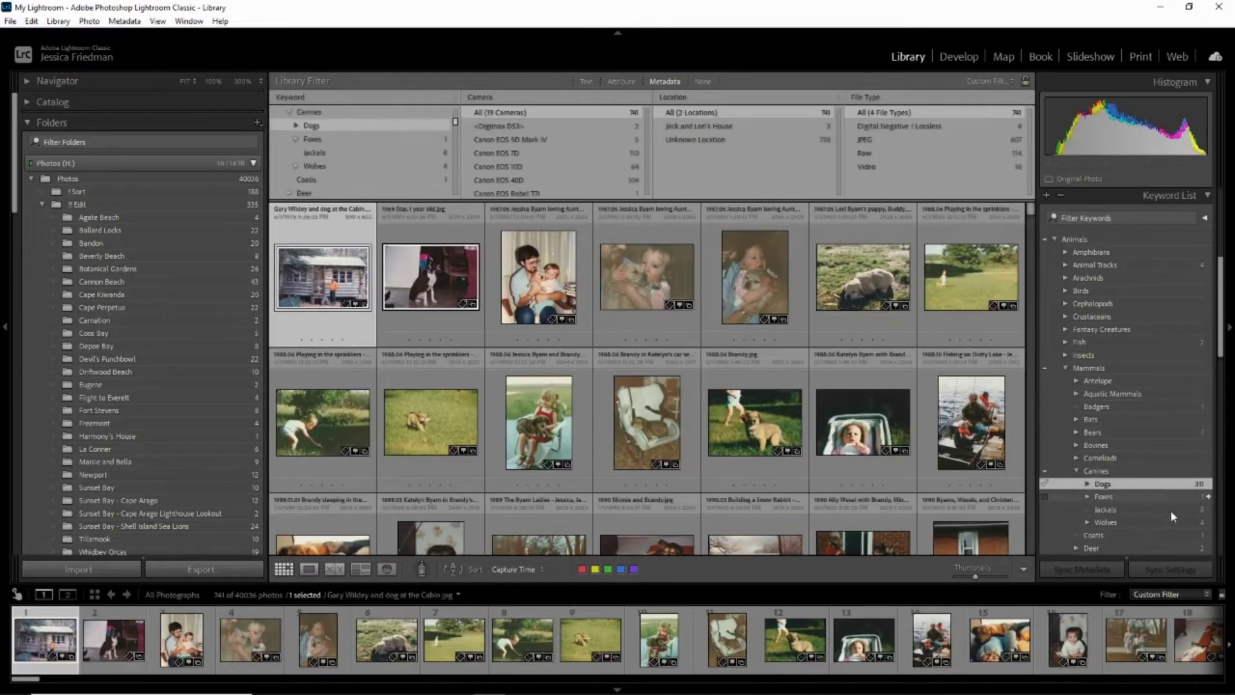
Expand the Dogs keyword, display the photos tagged Maisie and browse them in the grid.
click(1087, 483)
scroll(1170, 519, down, 2)
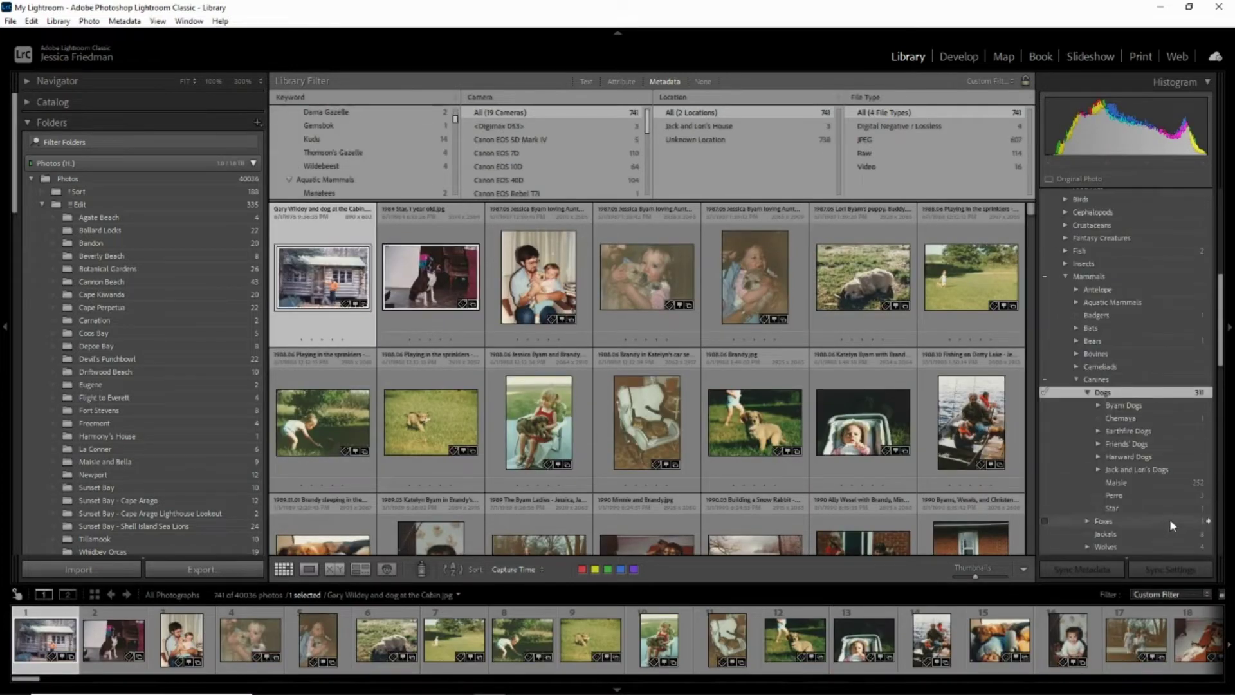
click(1208, 482)
click(634, 424)
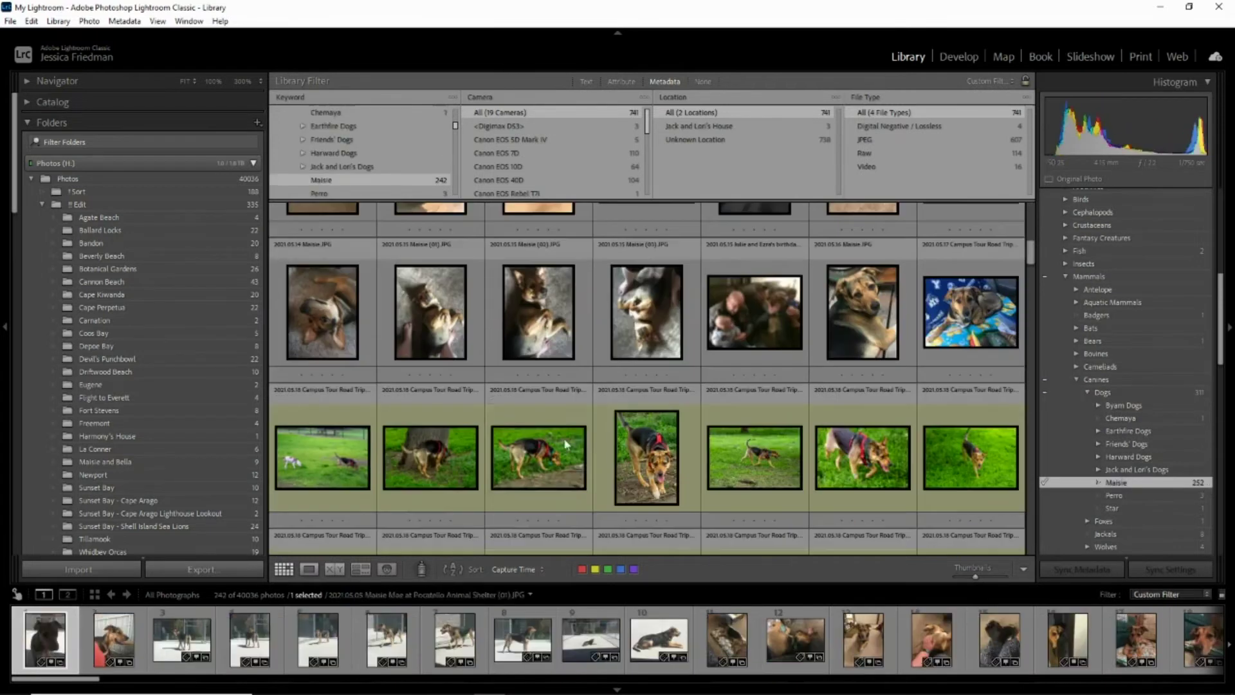
Change the capture date of the wide drawbridge photo f1260608.cr2 to 9/9/2022, keeping its time.
click(308, 569)
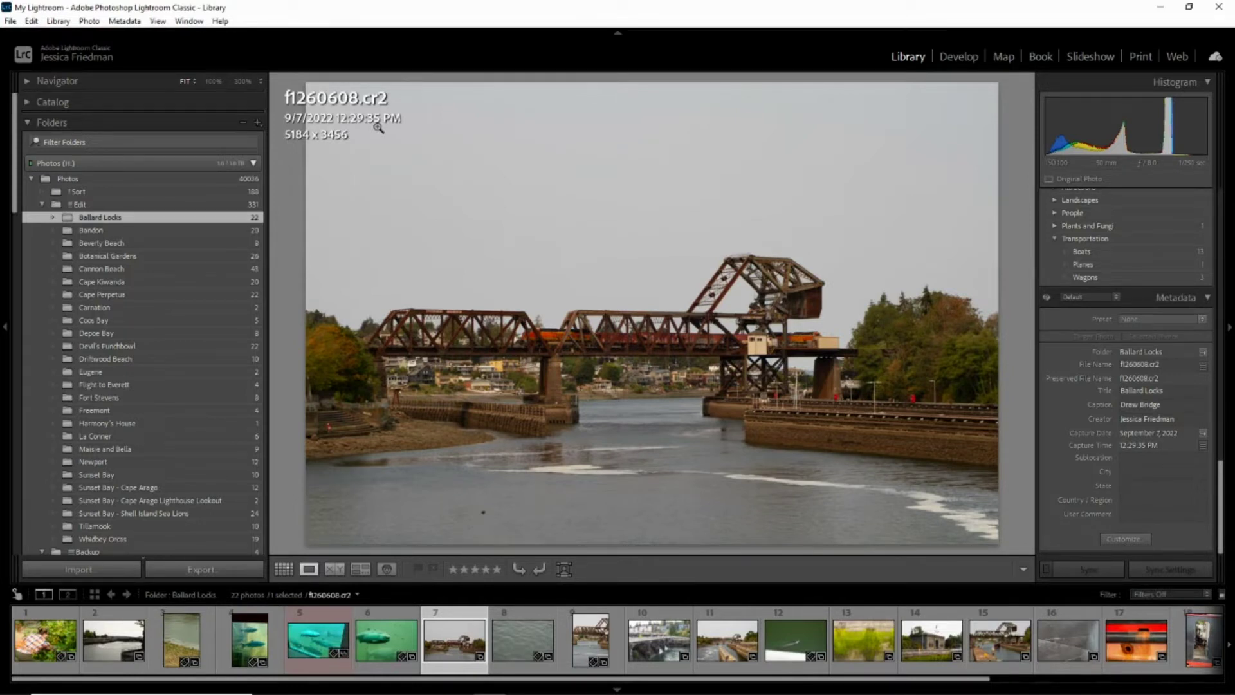
click(1203, 445)
click(670, 405)
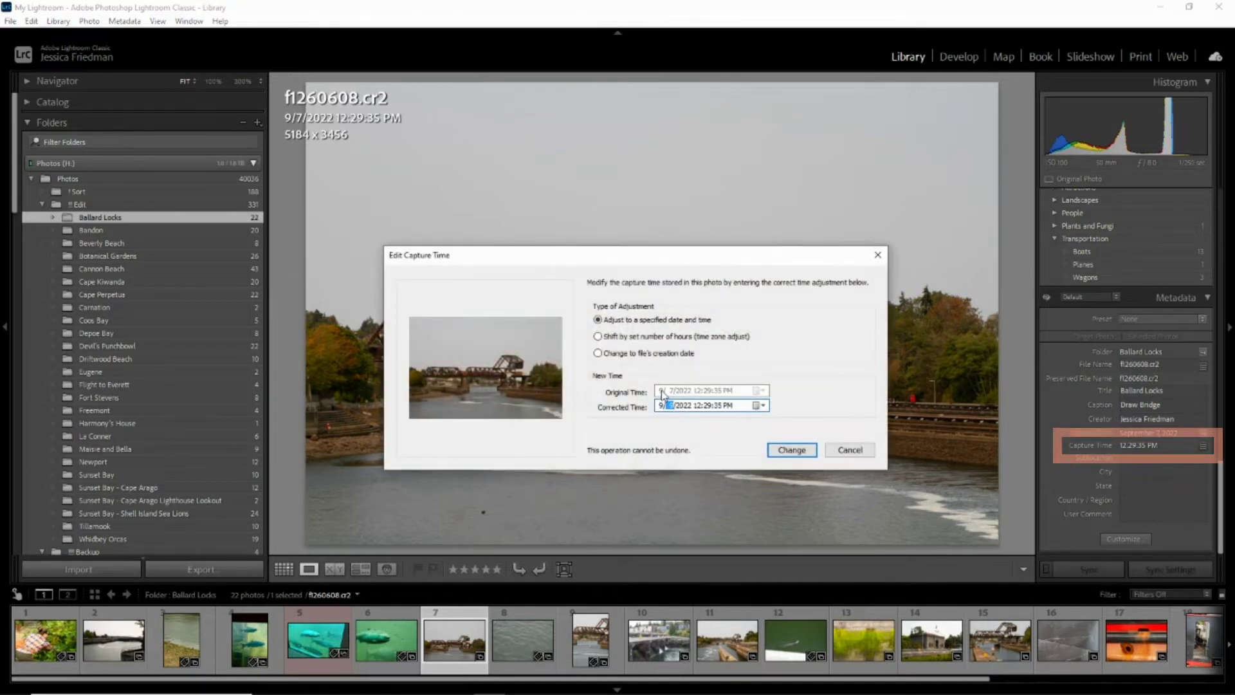
click(780, 450)
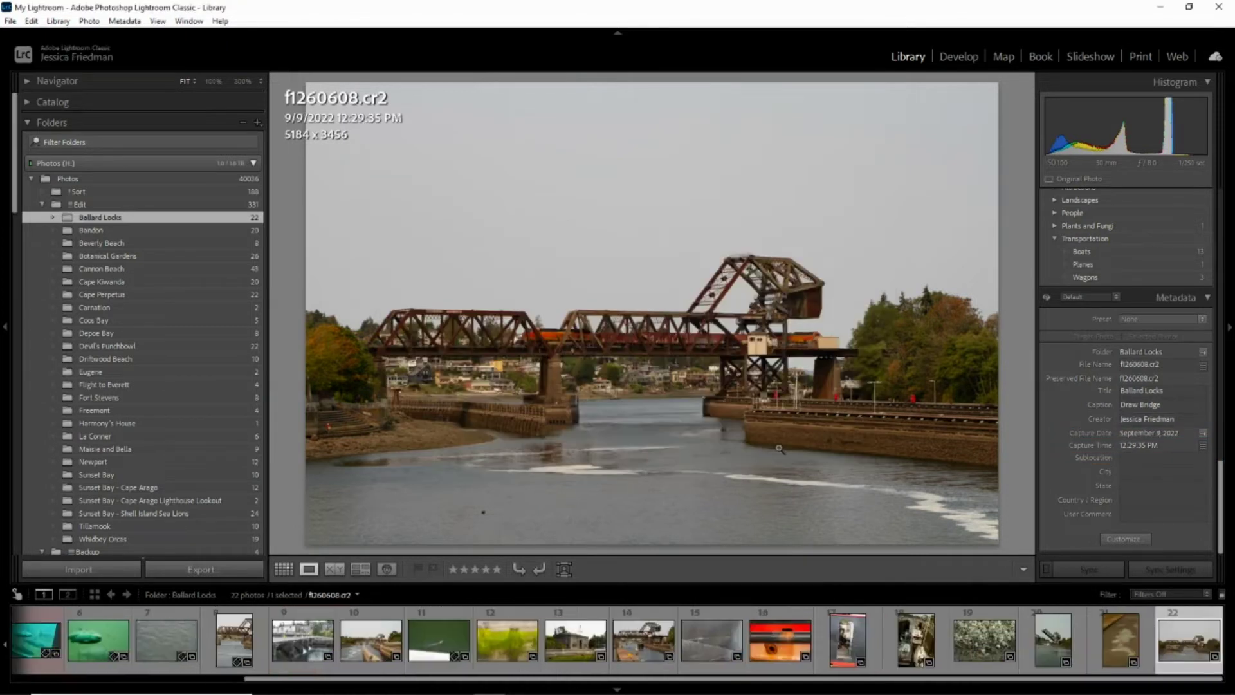
Select all Ballard Locks photos and move their capture dates two days forward, using f1872064.cr2 as the reference photo.
click(285, 570)
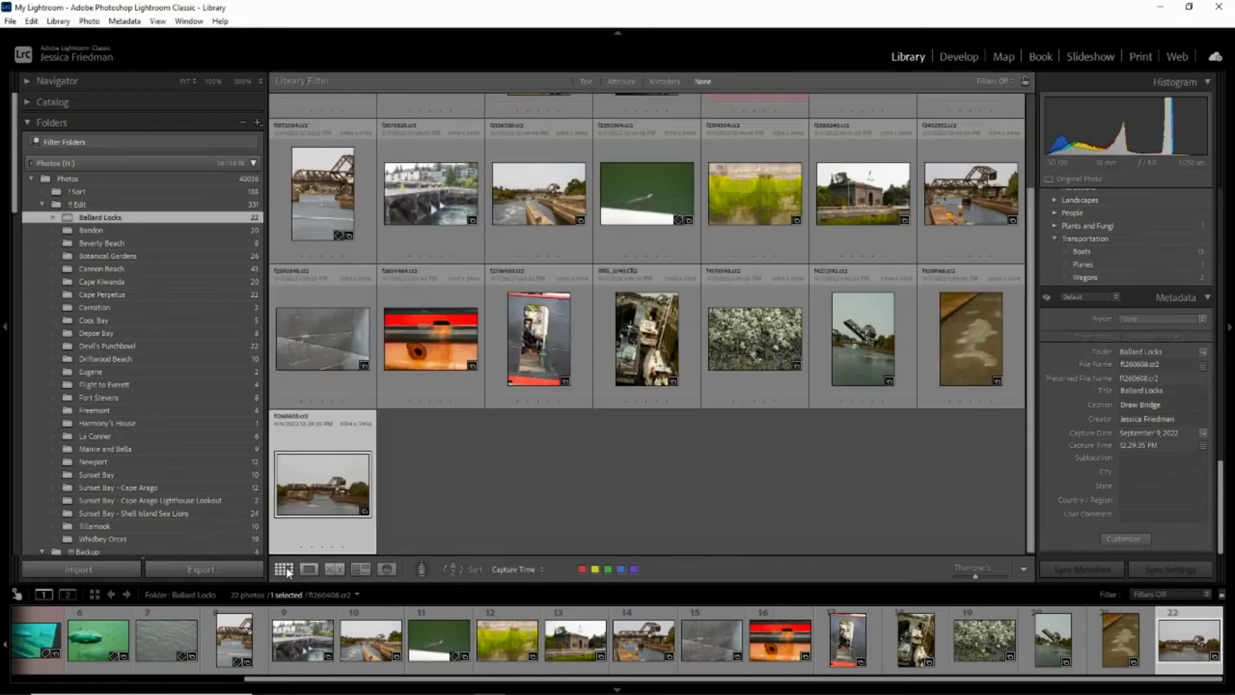
click(321, 192)
key(ctrl+a)
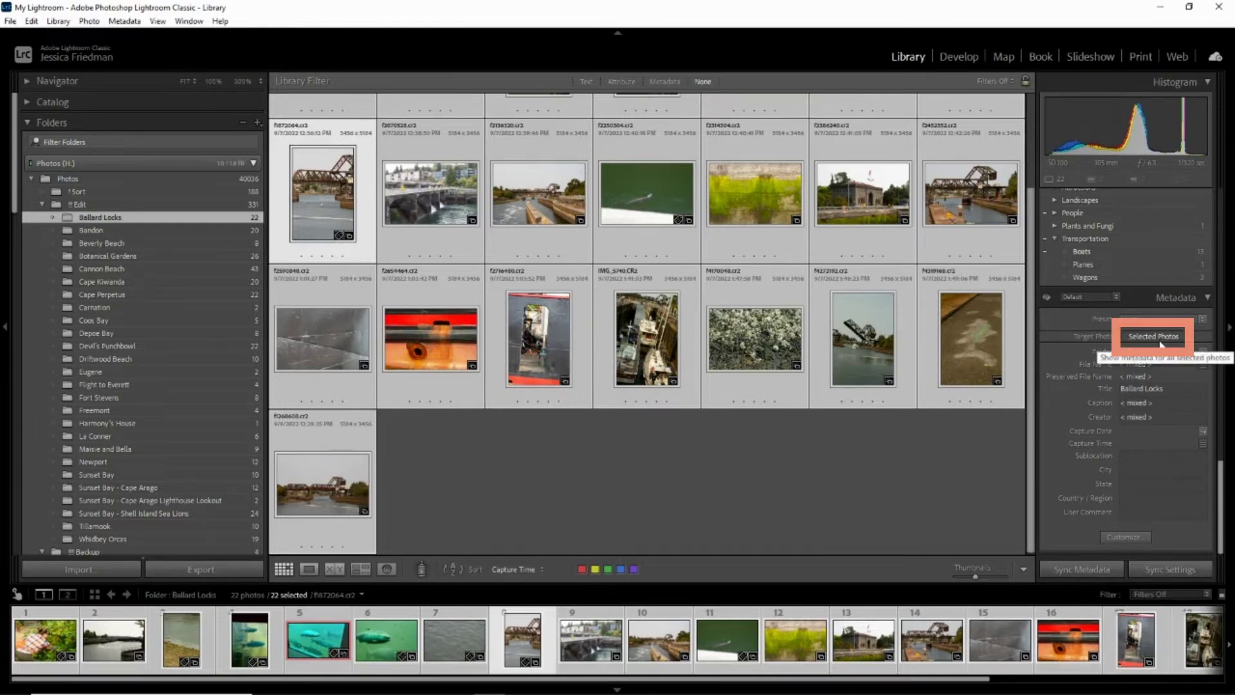
click(1203, 444)
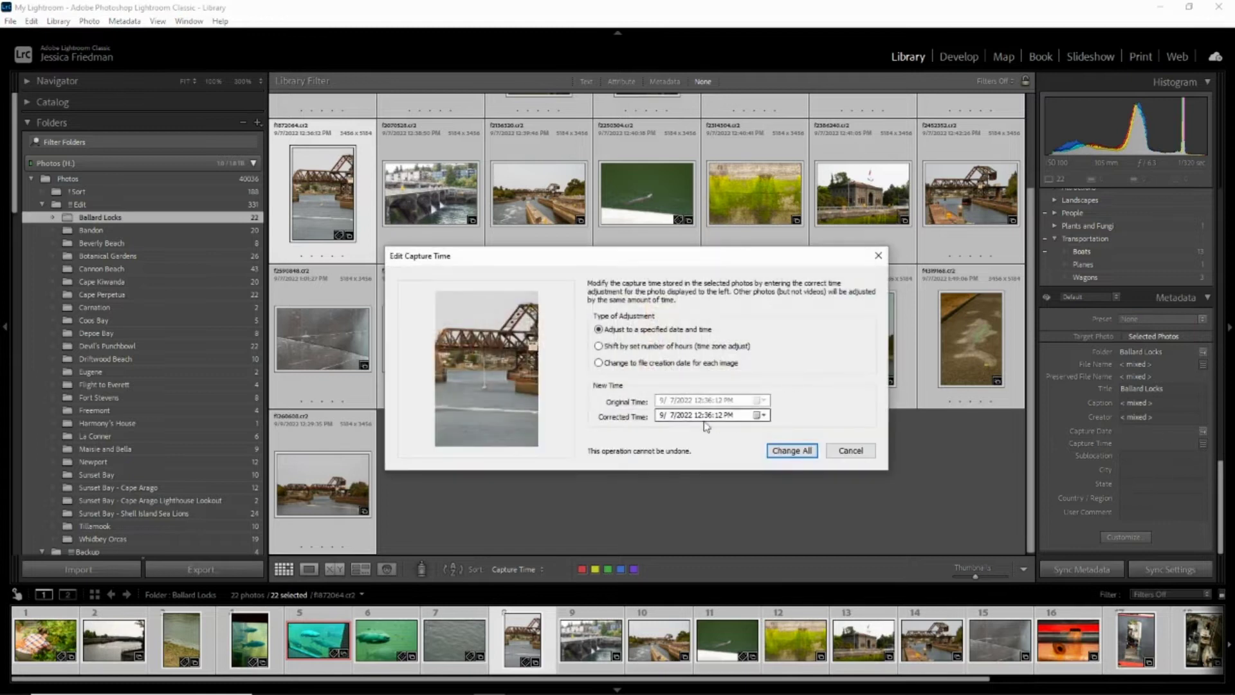
click(702, 415)
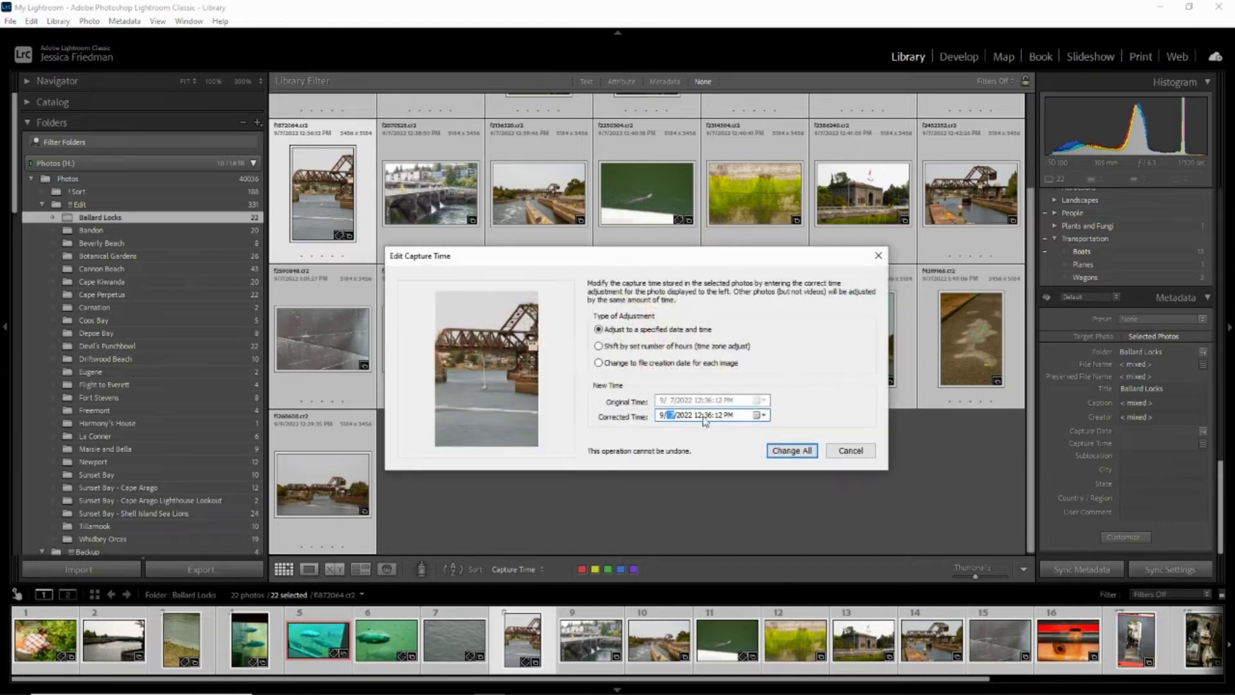
click(784, 450)
click(758, 453)
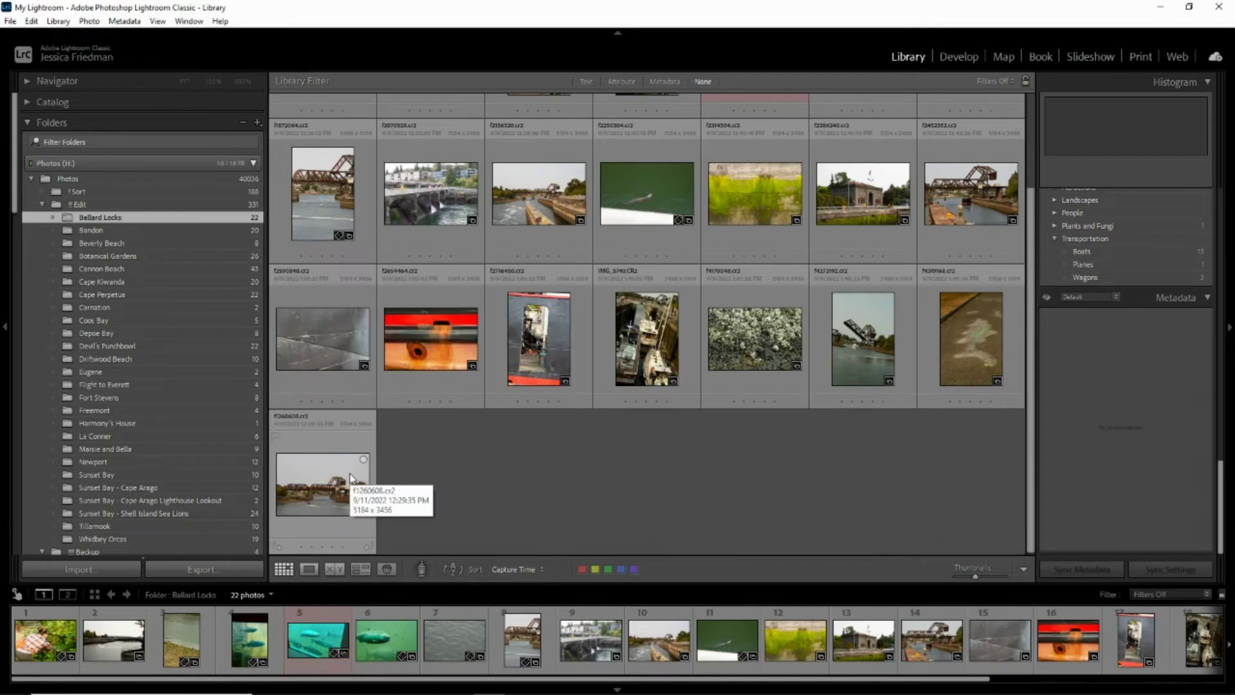
Correct the capture date of the wide drawbridge photo f1260608.cr2 to 9/9/2022, keeping its 12:29:35 PM time.
double_click(321, 483)
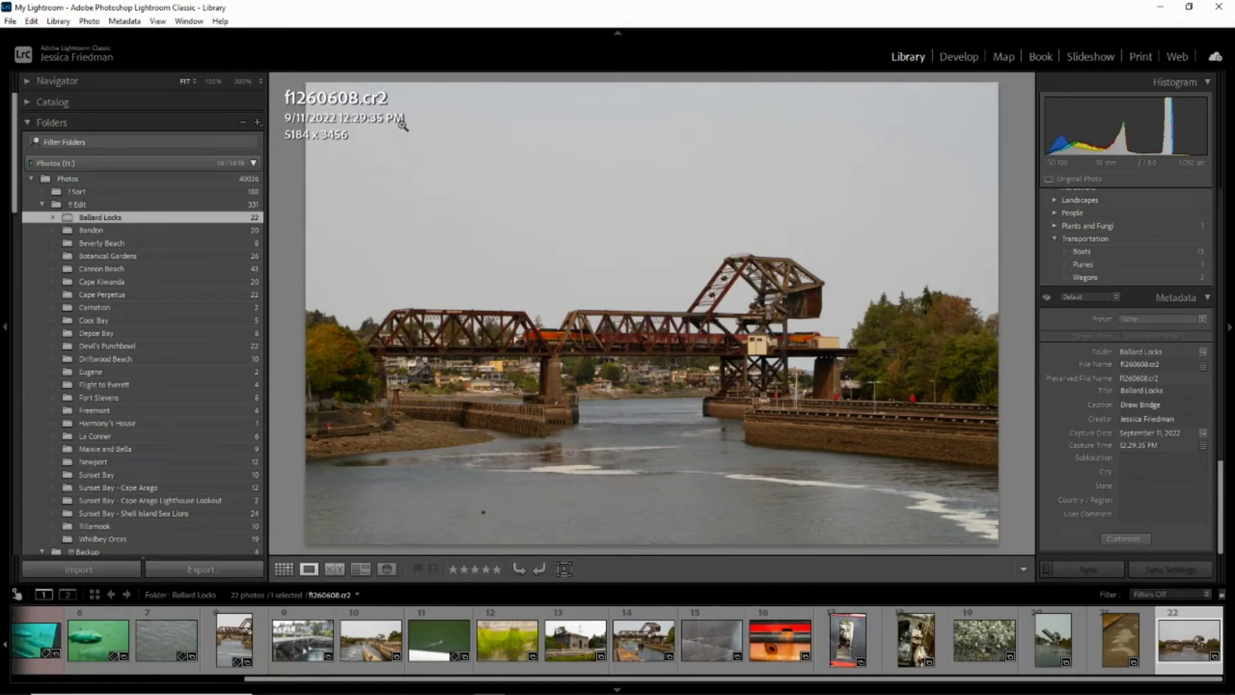
click(1203, 445)
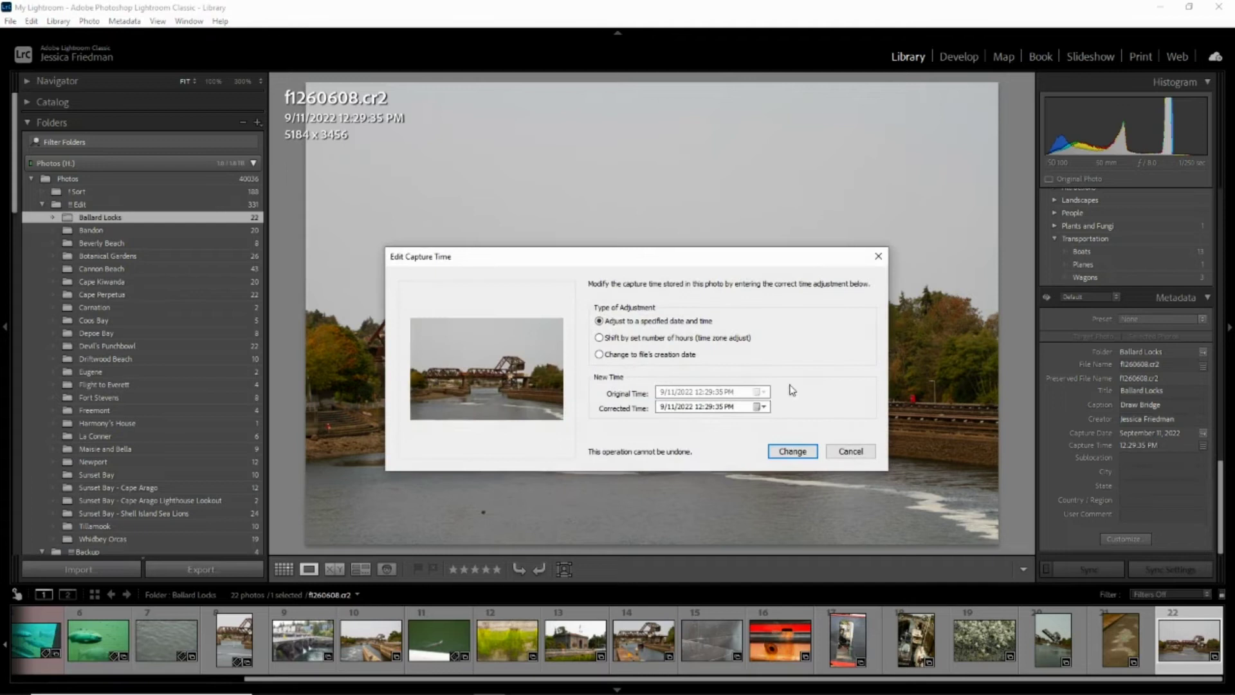
click(670, 408)
click(795, 452)
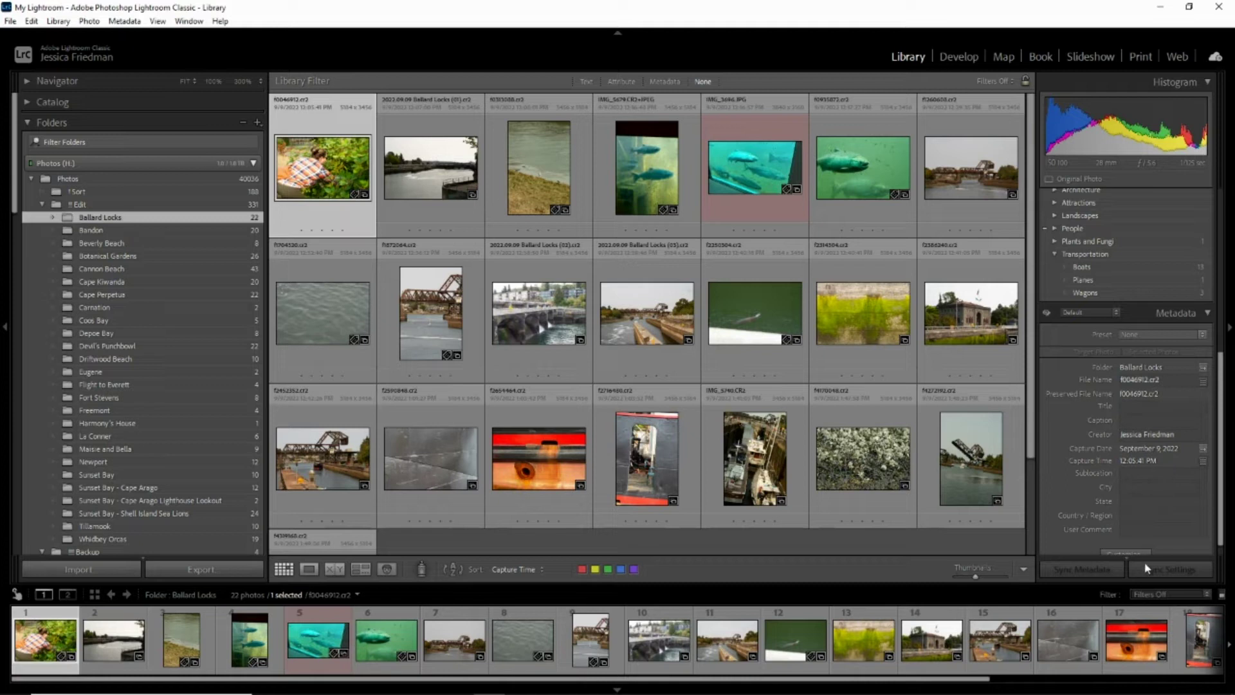
Review which metadata fields can be shown in the Default metadata panel, leaving the selection as it is.
scroll(1140, 543, down, 1)
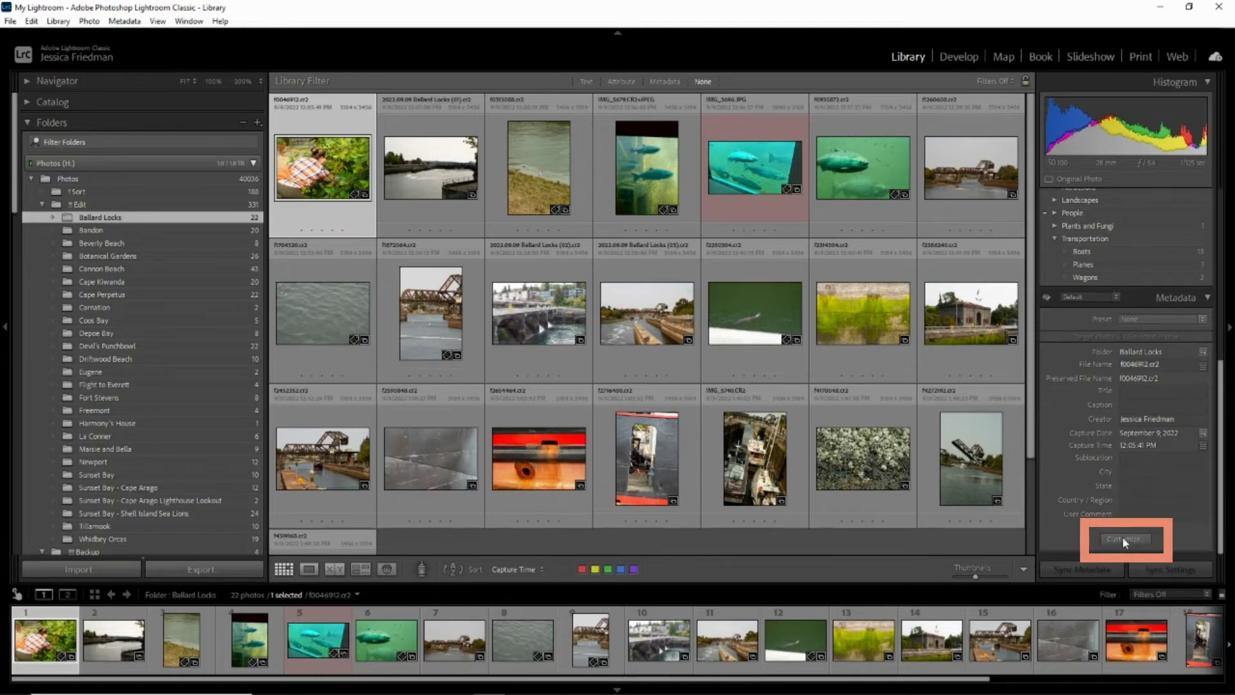
click(1123, 537)
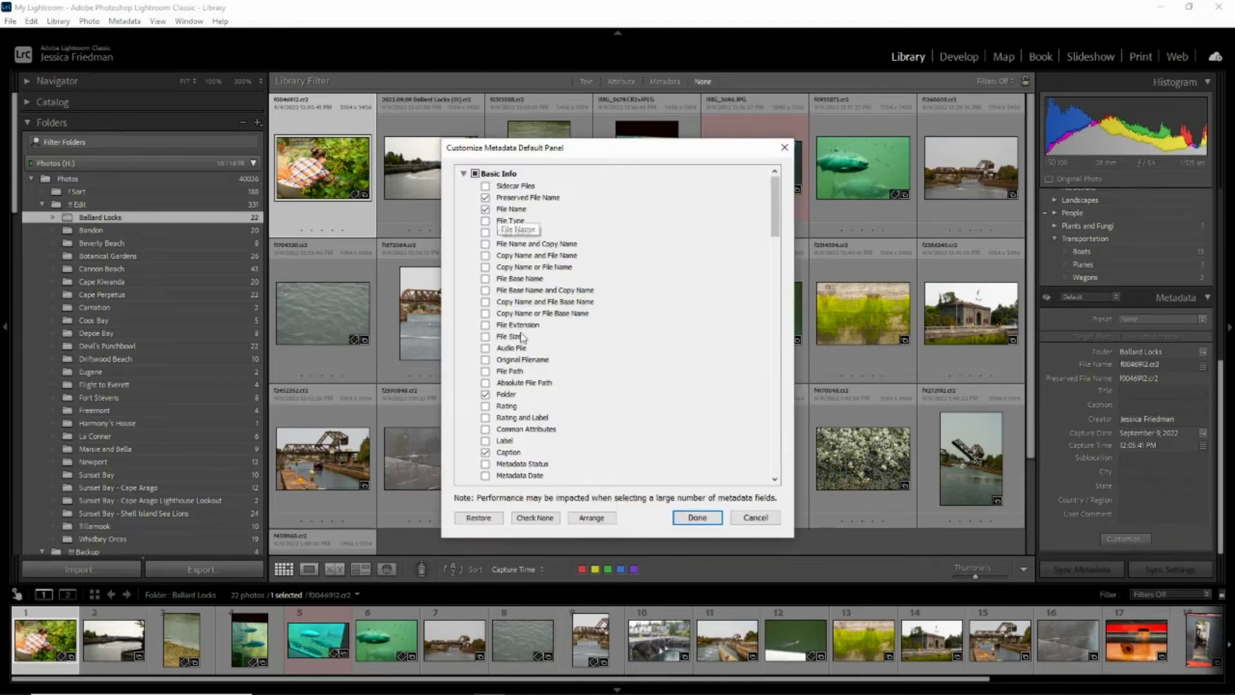
click(708, 515)
Select all Ballard Locks photos and give them the shared title Ballard Locks.
key(ctrl+a)
click(1158, 404)
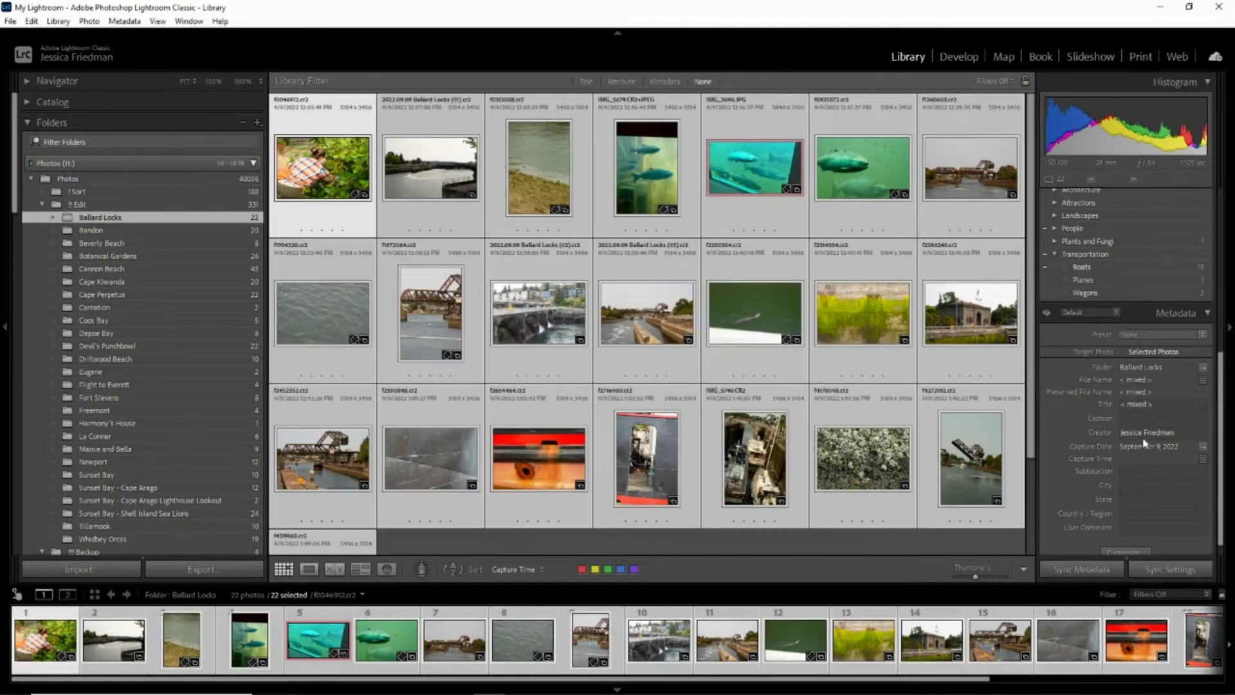
text(Ballard Locks)
key(Return)
Caption the first photo f0046912.cr2 with the full name of the person shown, and caption the shoreline photo, leaving the second photo uncaptioned.
click(337, 169)
click(1154, 419)
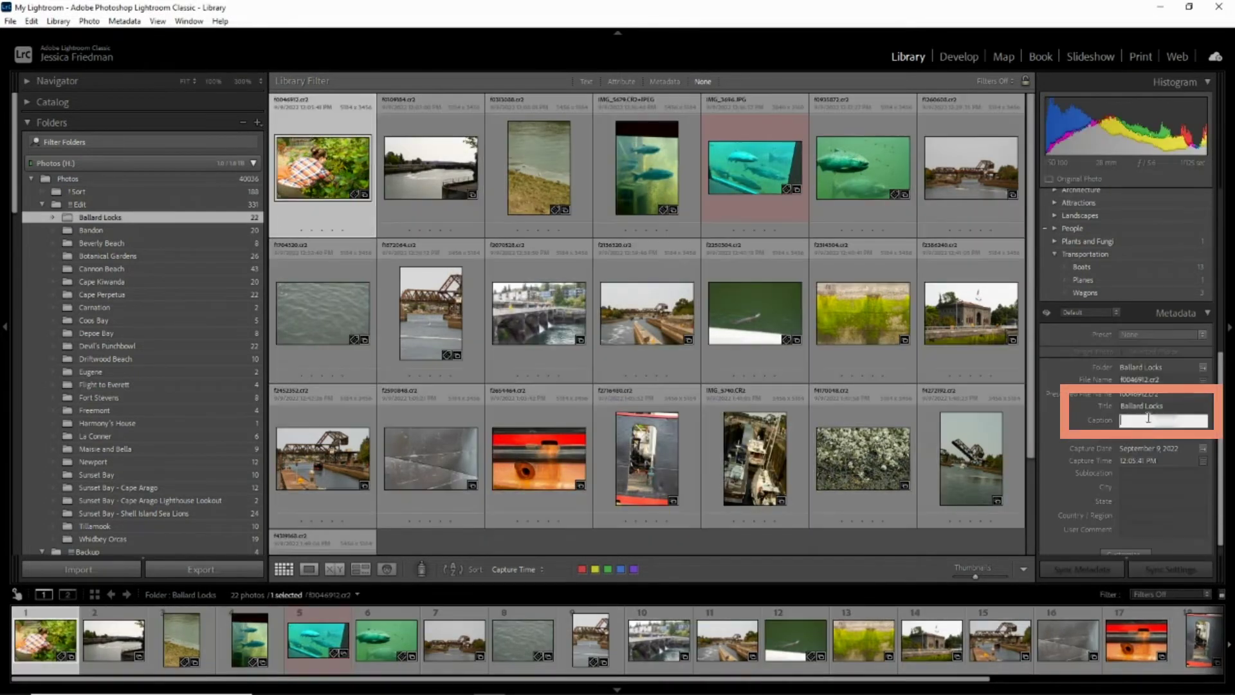
key(Return)
key(Right)
key(Return)
key(Right)
click(1155, 419)
key(Return)
key(Right)
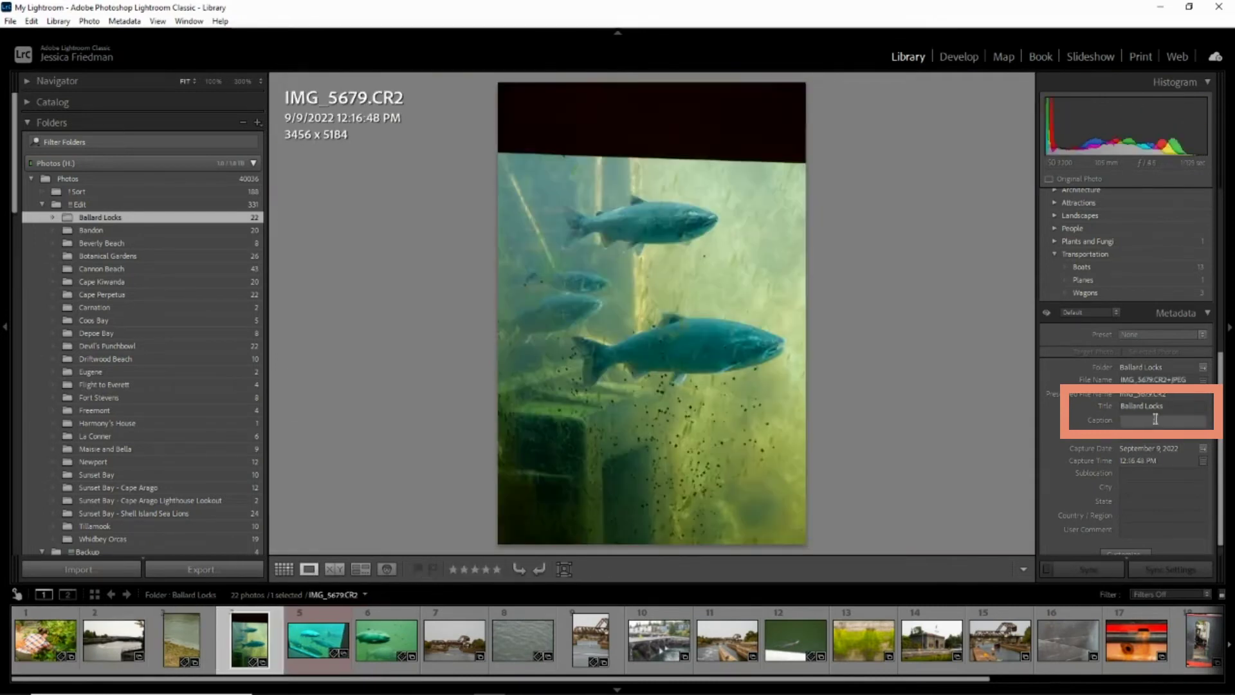
Caption the underwater fish photos, and caption the wide drawbridge photo f1260608.cr2 as Drawbridge.
key(Return)
key(Right)
key(Return)
click(1151, 421)
key(Return)
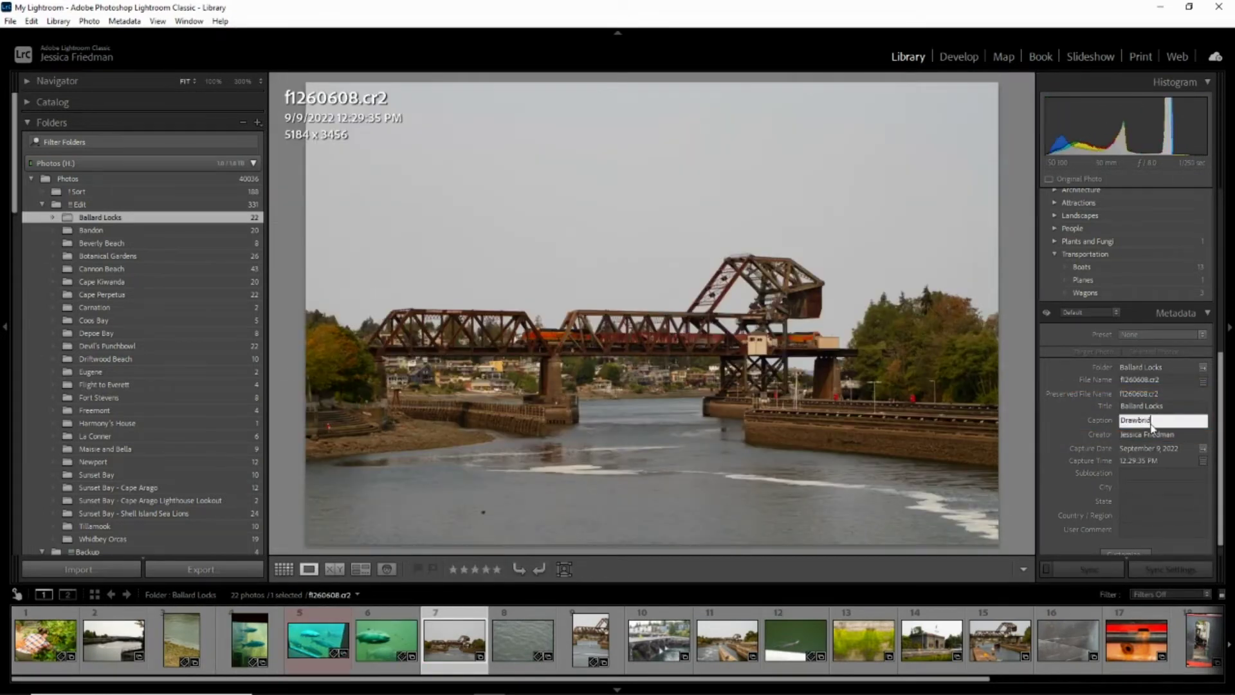
key(Right)
Caption the following photos through the mossy wall, using Algae for the wall and leaving the spillway photo and f2136320.cr2 uncaptioned.
click(1152, 421)
key(Return)
key(Right)
key(Right)
key(Right)
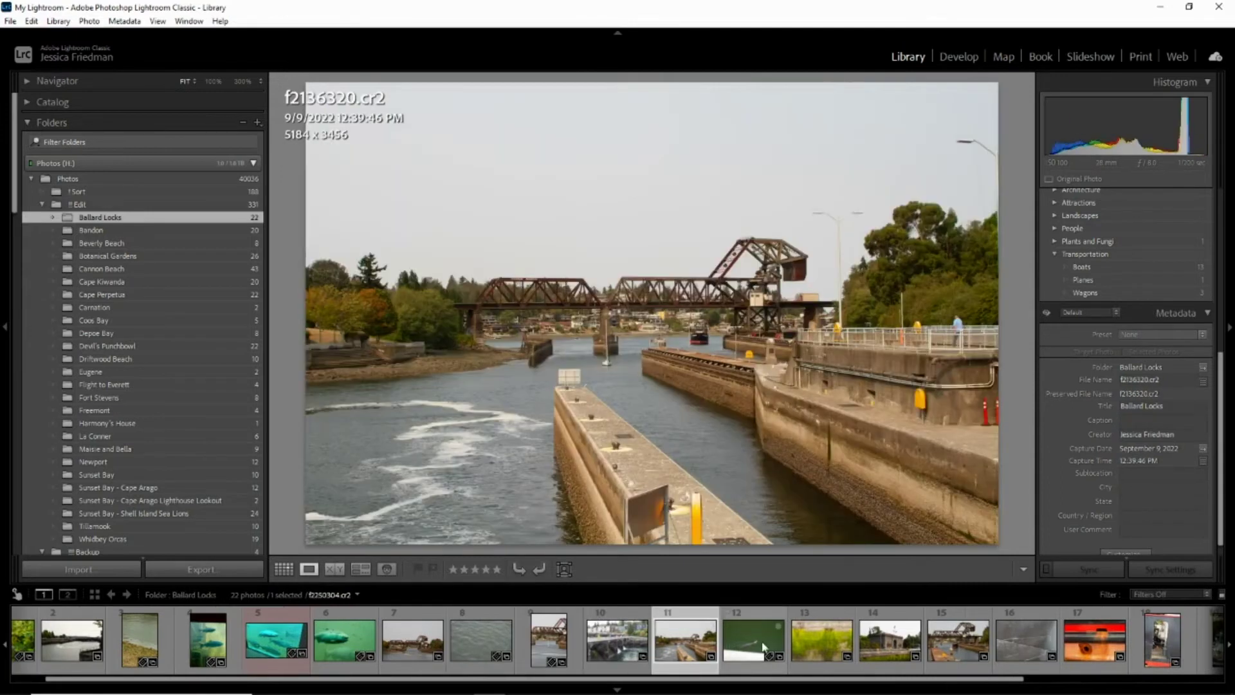
key(Right)
click(1152, 421)
key(Return)
key(Right)
key(Right)
Caption the building photo f2386240.cr2 and the next drawbridge photo, and caption the metal surface photo f2590848.cr2 as Boat texture.
click(1151, 421)
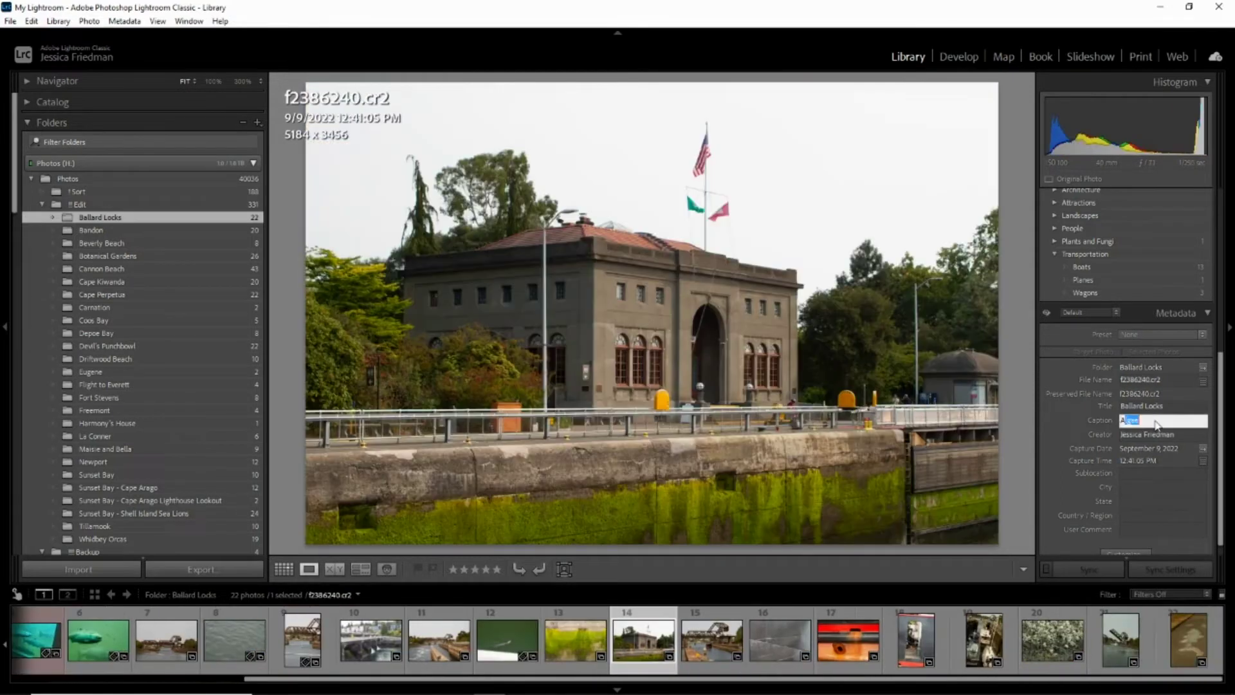
key(Return)
key(Right)
click(1152, 422)
key(Return)
key(Right)
click(1156, 421)
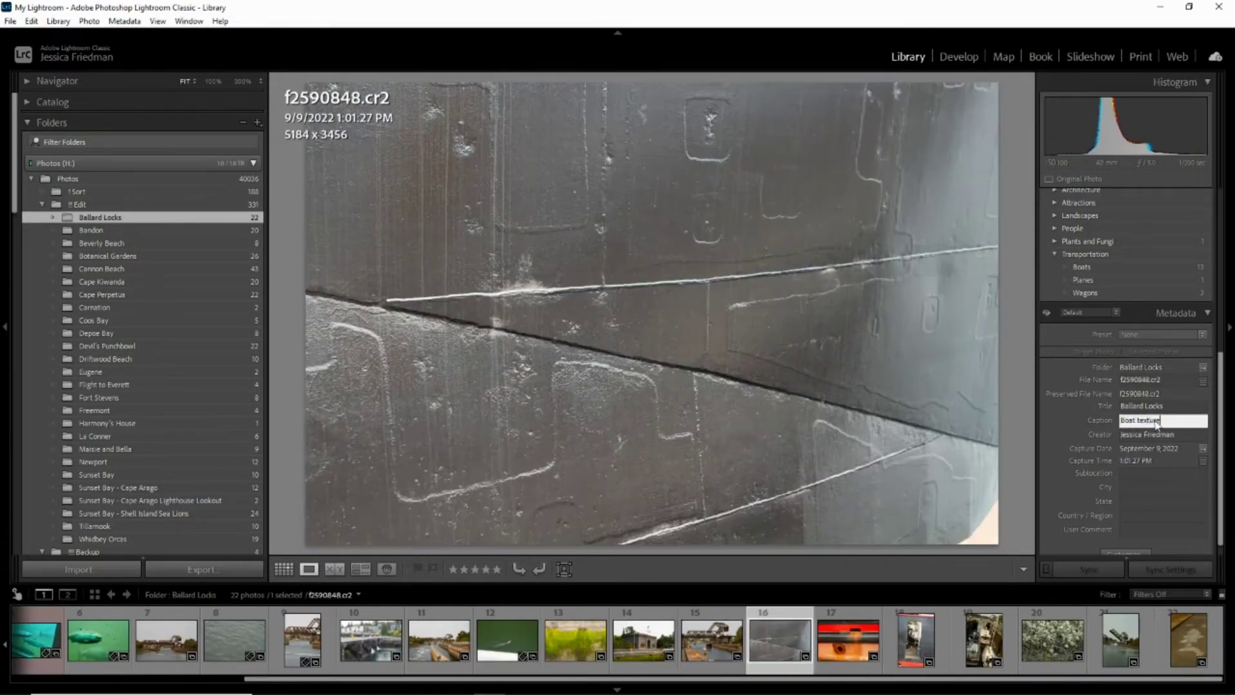
key(Return)
Select all Ballard Locks photos in the grid and start an empty custom filename template for batch renaming them.
key(g)
key(ctrl+a)
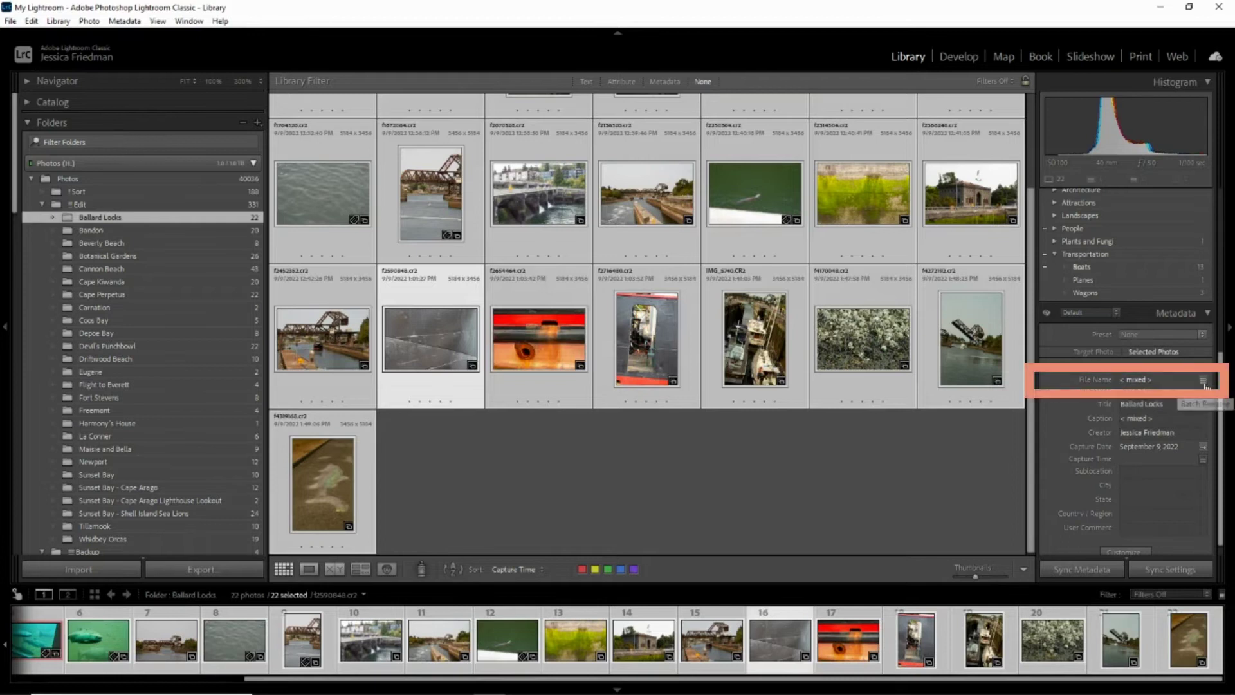
click(1203, 381)
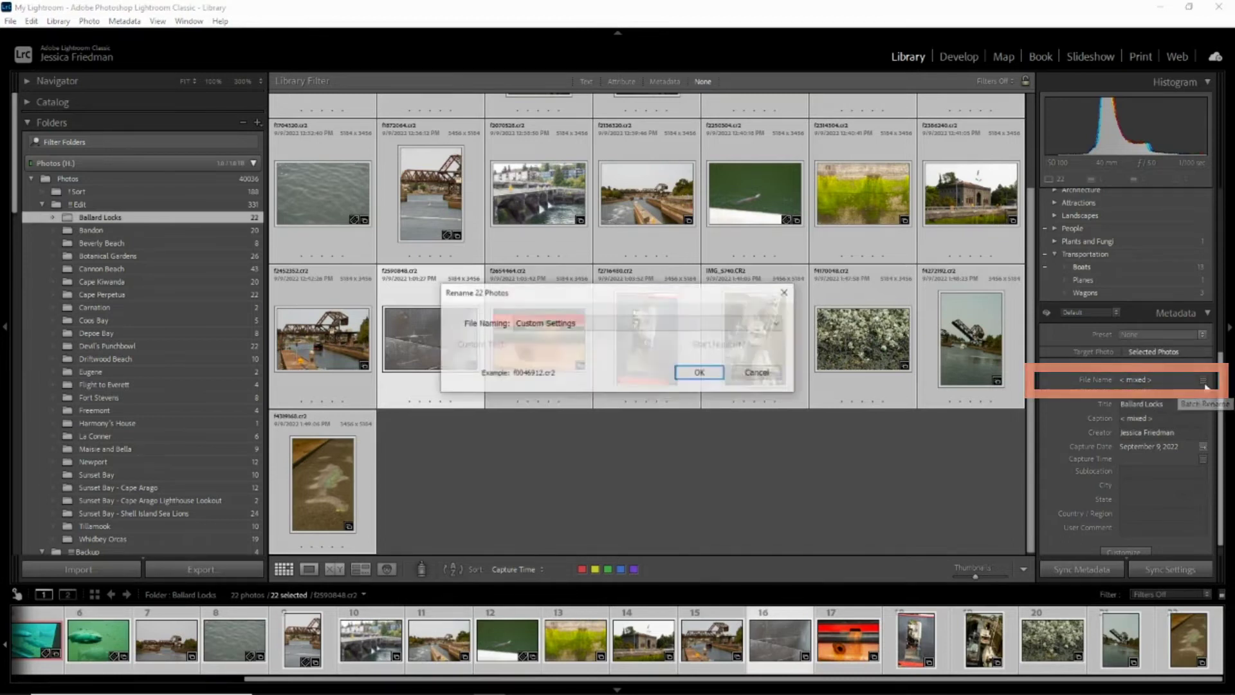
click(663, 323)
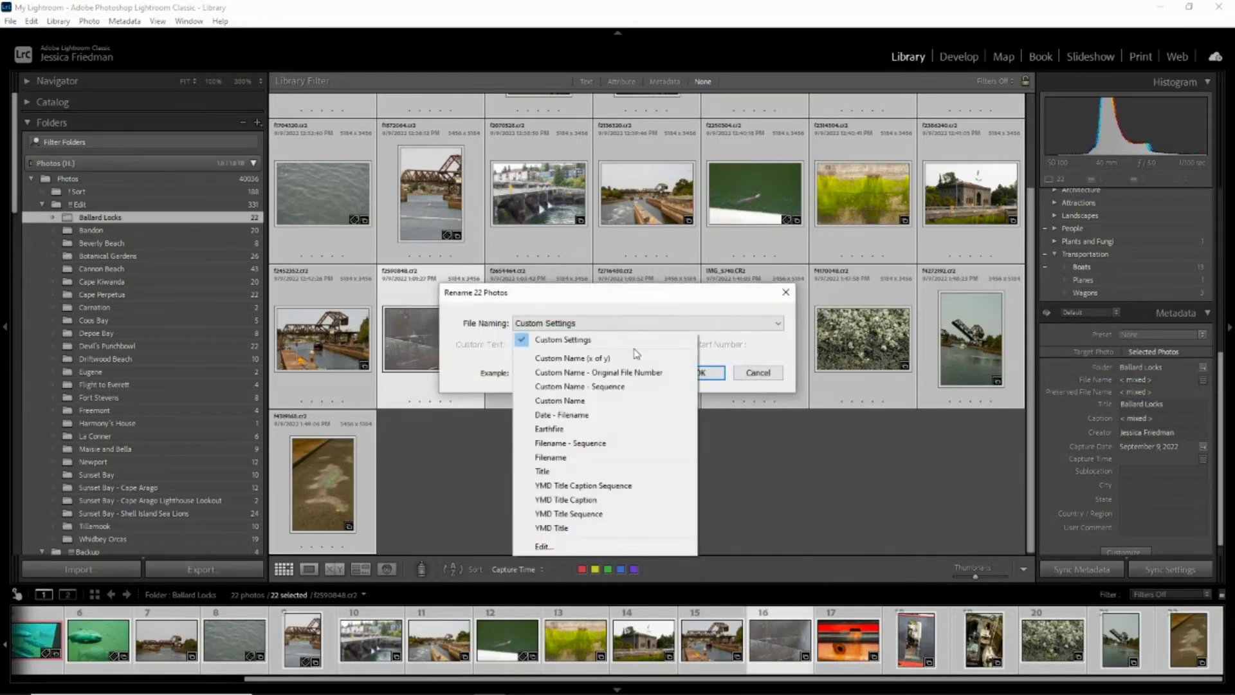
click(563, 546)
key(BackSpace)
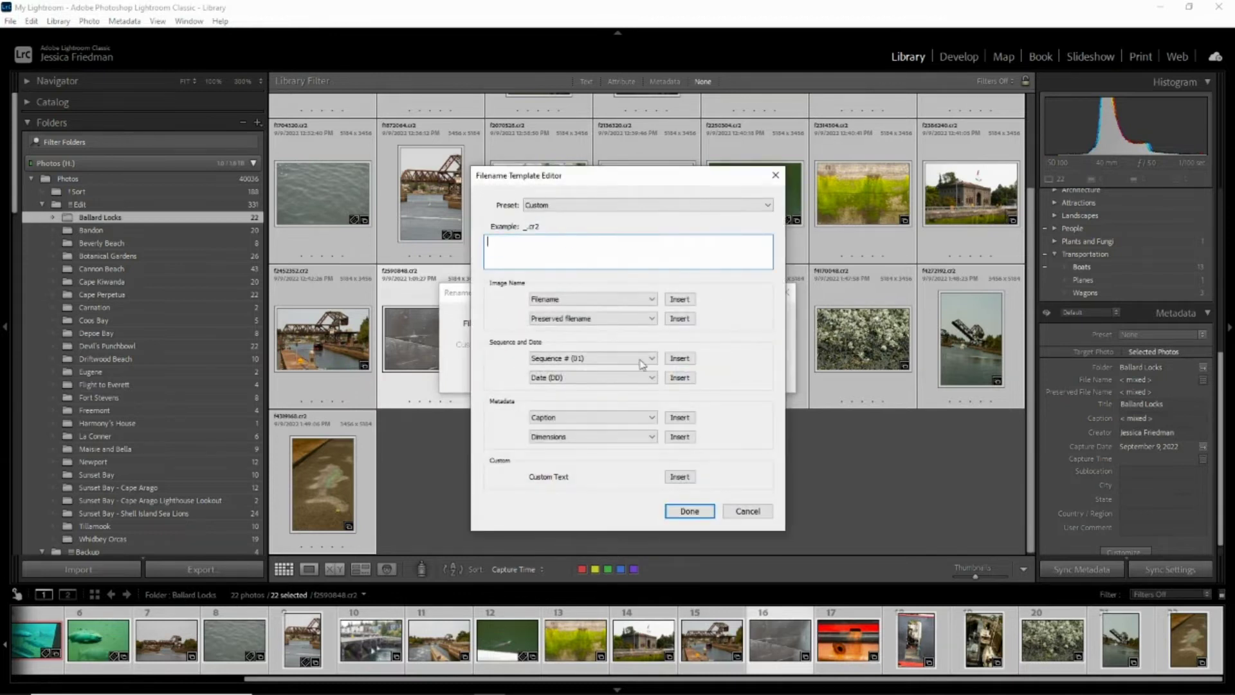
Build the date part of the filename template from Date (YYYY), Date (MM) and Date (DD), separated by periods.
click(643, 378)
click(601, 476)
text(.)
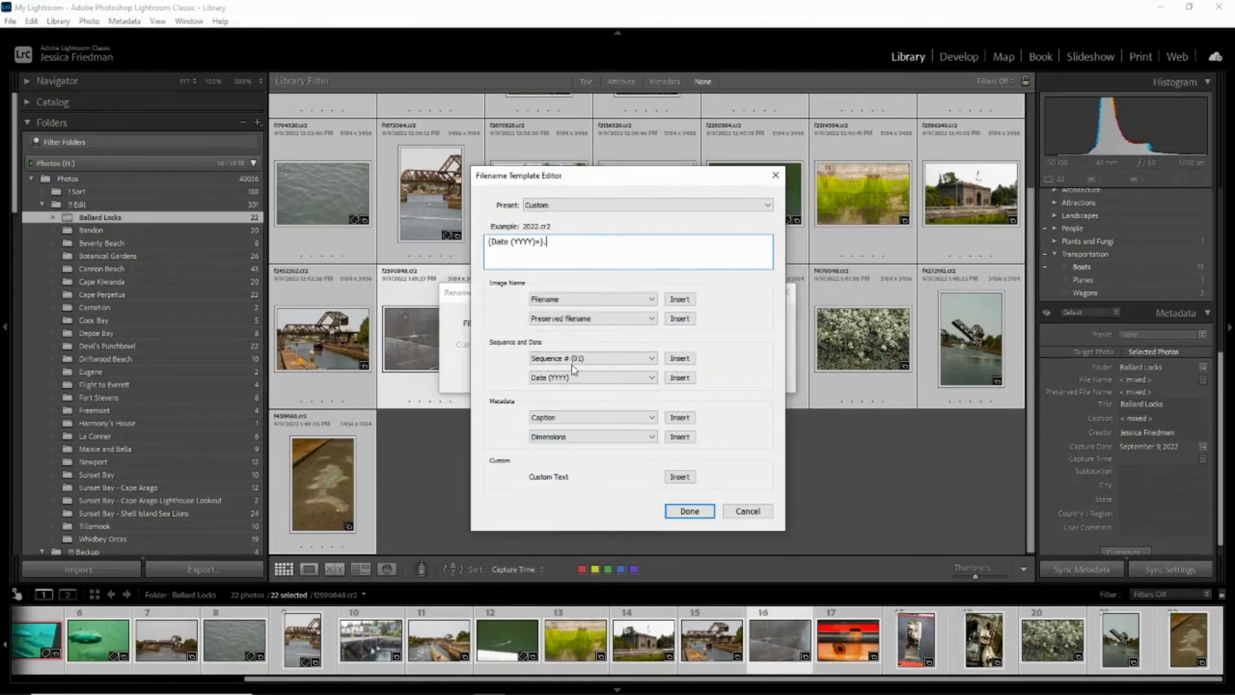
click(592, 378)
click(561, 492)
text(.)
click(588, 378)
click(559, 506)
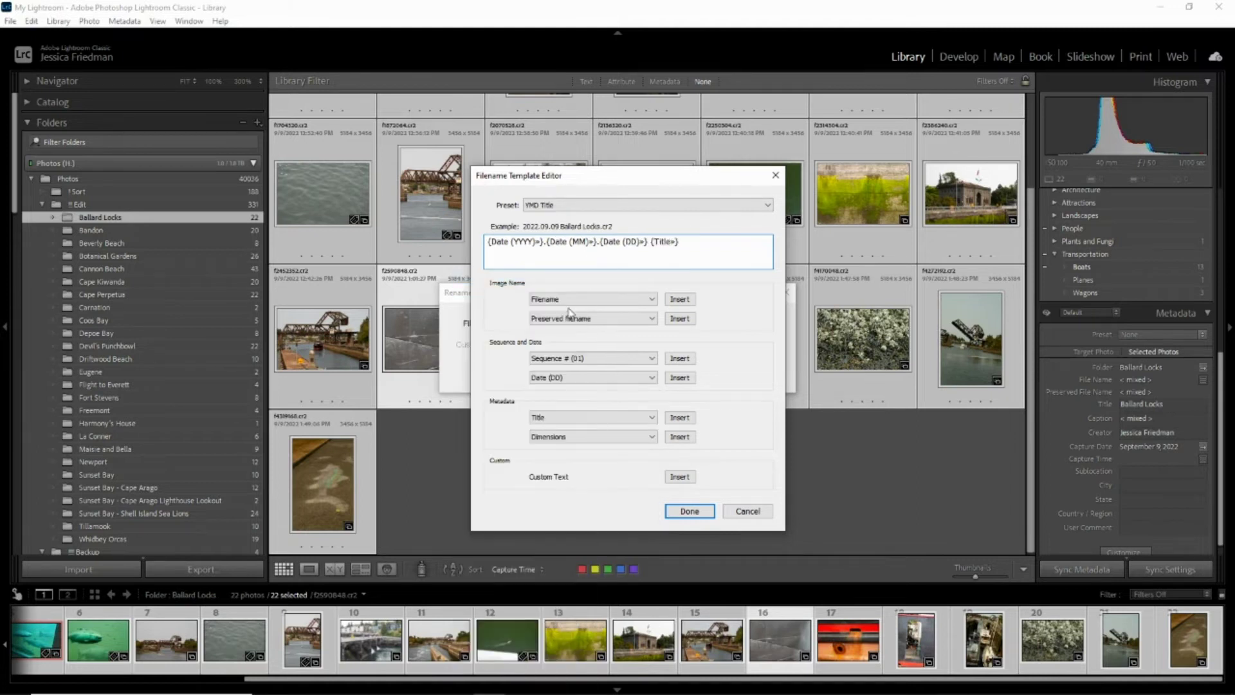
Add a hyphen and the Caption after the title in the template, and rename the 22 photos with YMD Title Caption.
text(-)
click(592, 417)
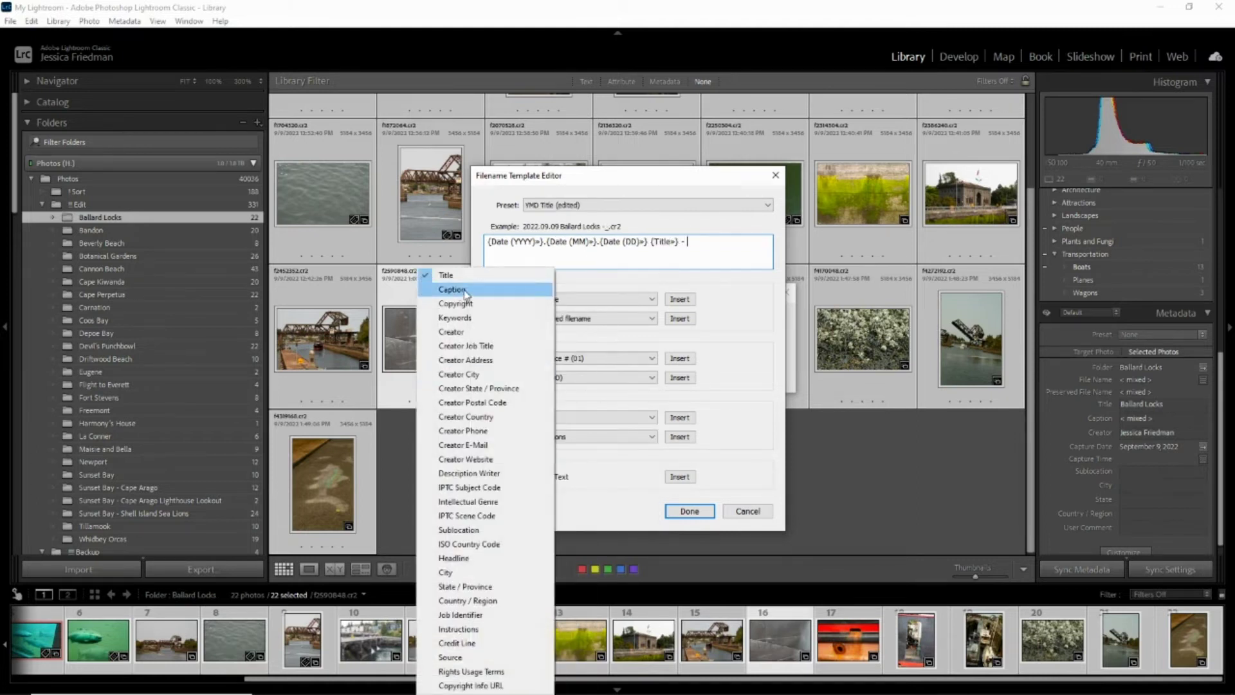
click(482, 286)
click(694, 511)
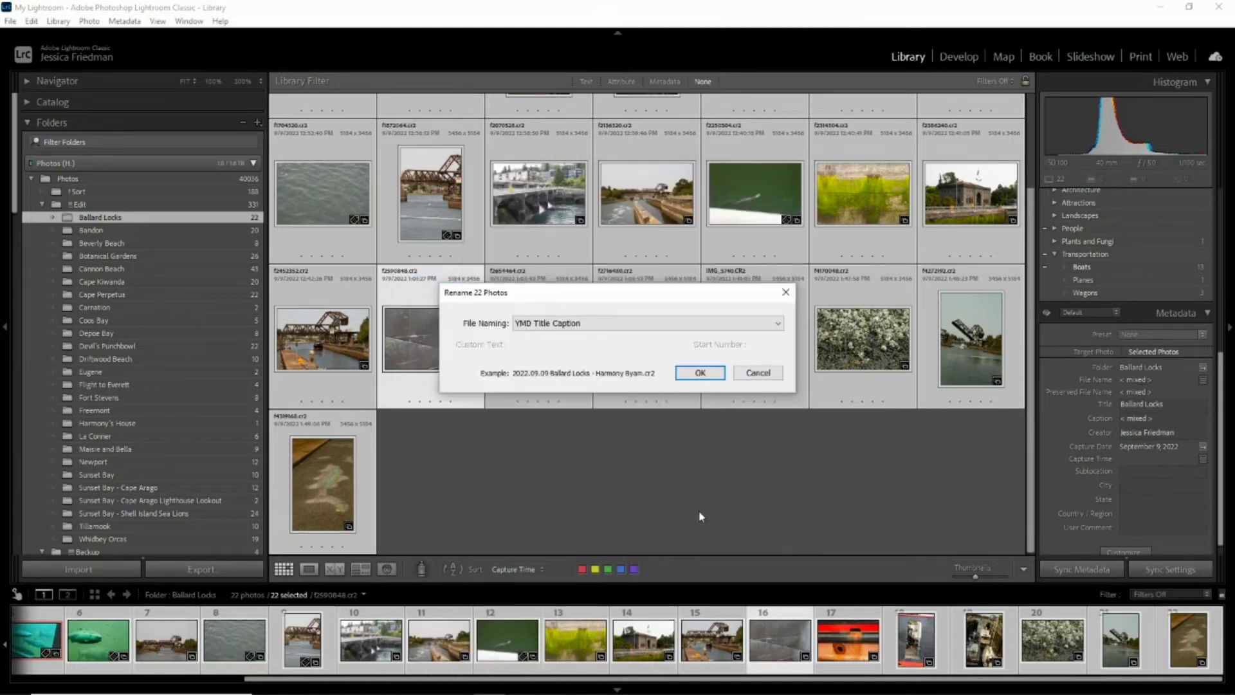
click(699, 373)
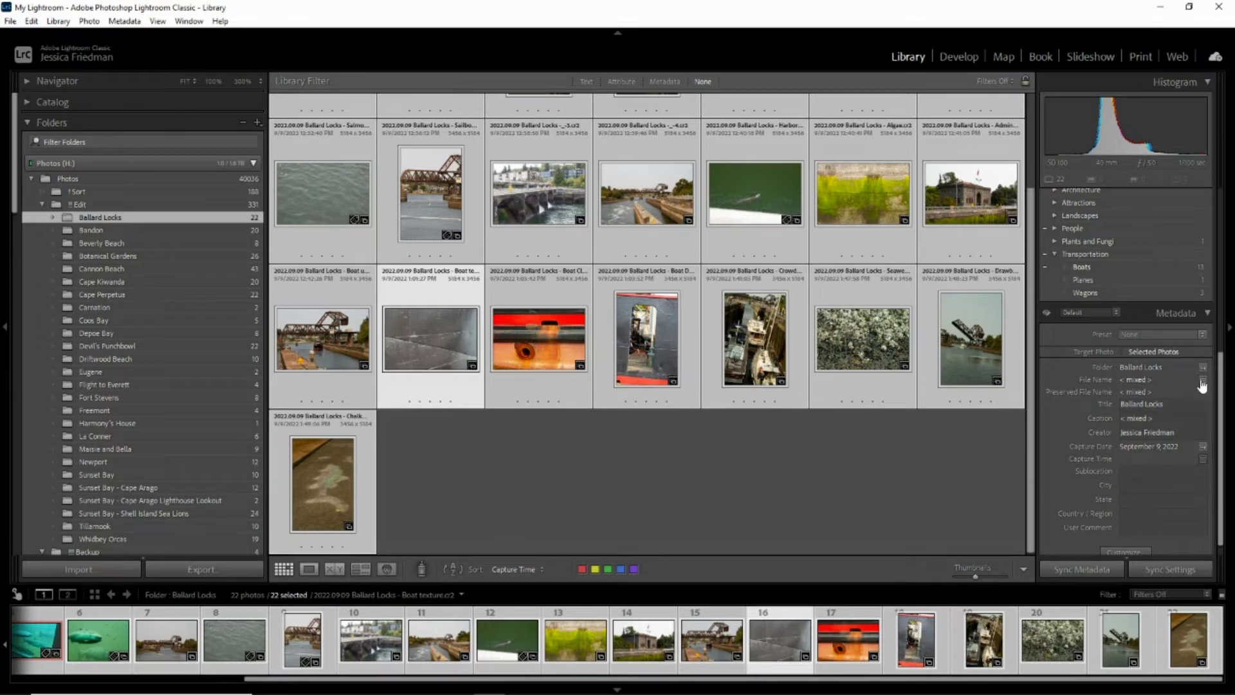
Examine the filename template presets and the option to save the current pattern as a new preset, then cancel the rename.
key(F2)
click(579, 324)
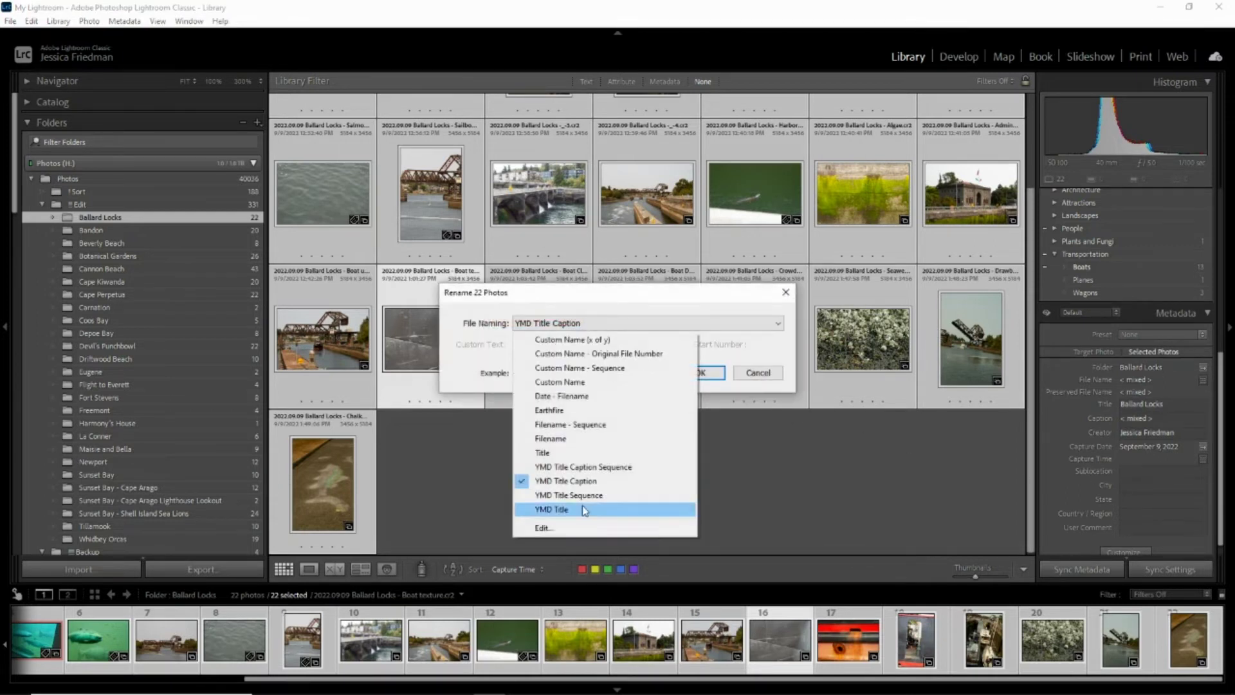
click(551, 526)
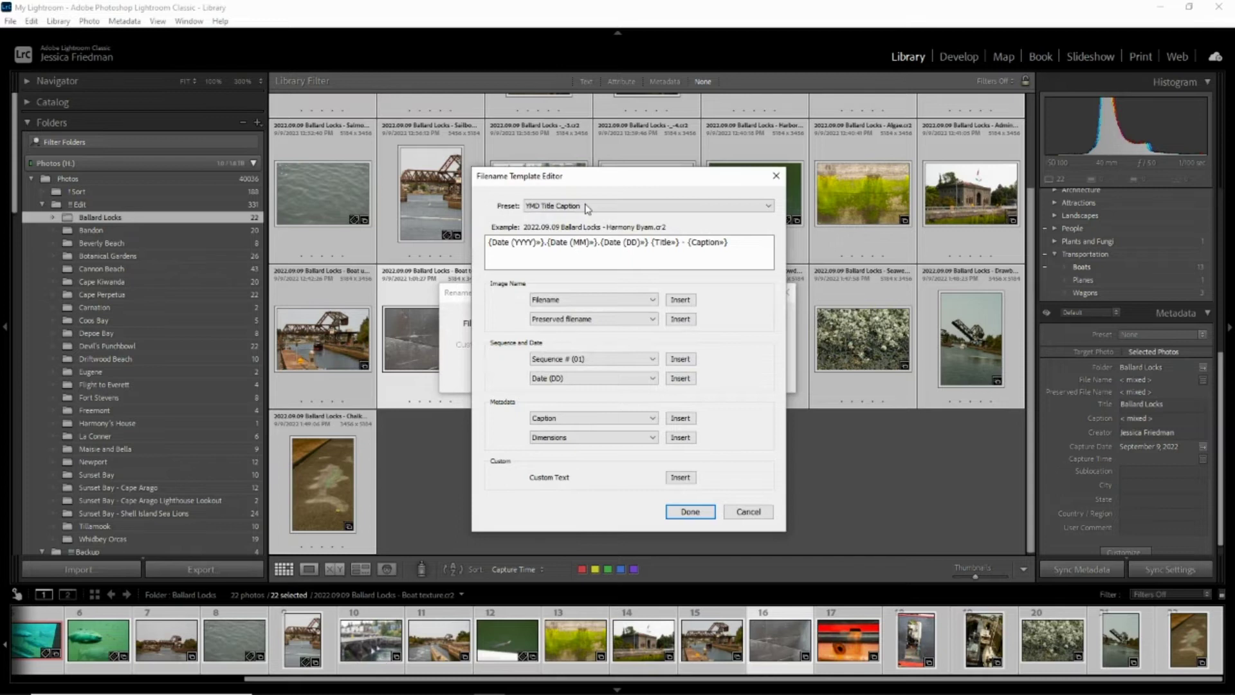
click(587, 207)
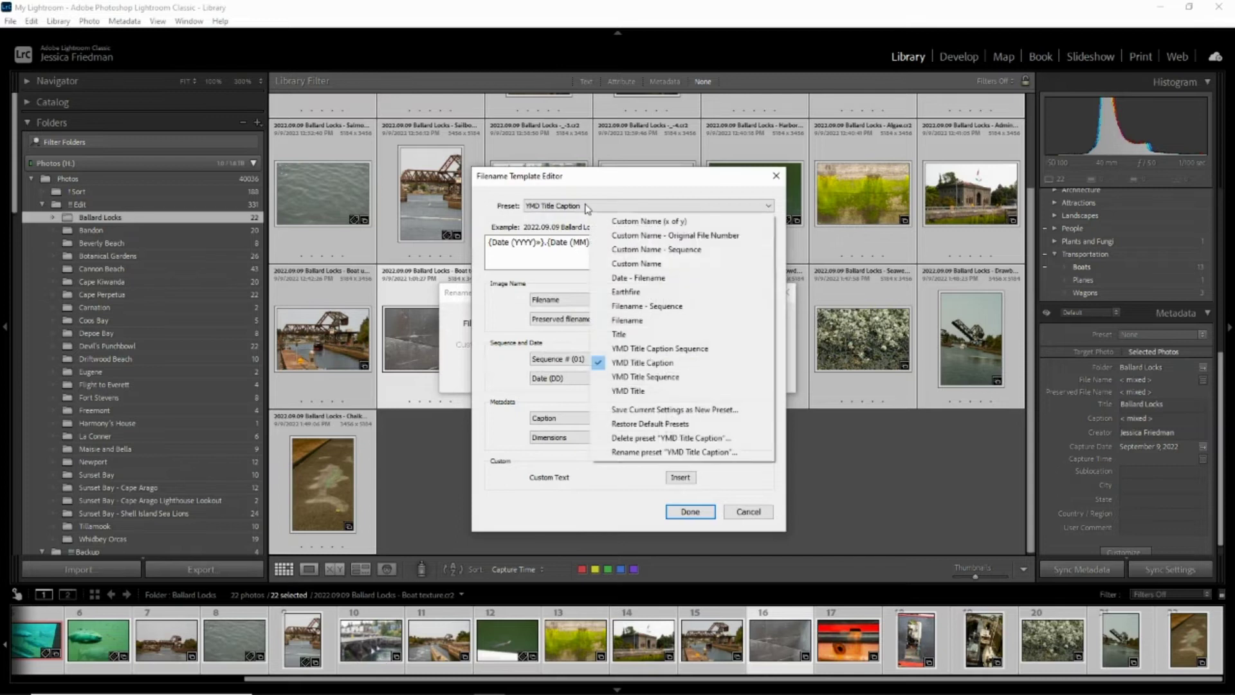
click(678, 410)
click(710, 368)
click(598, 206)
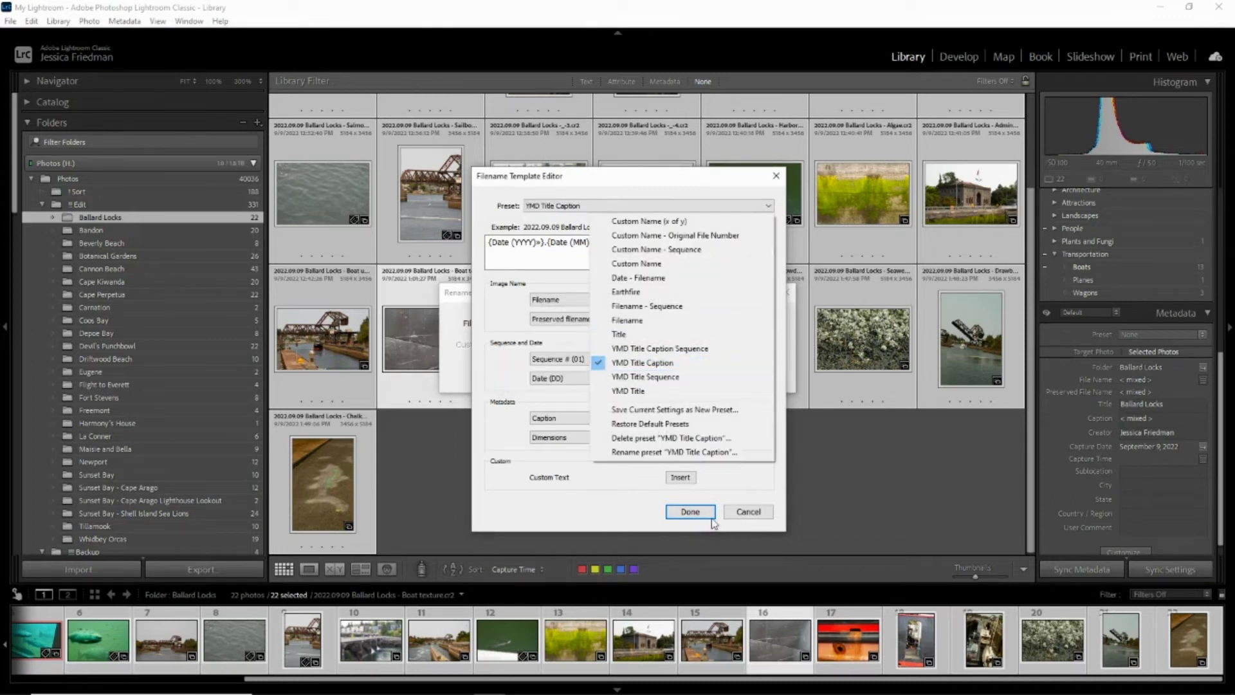
click(712, 516)
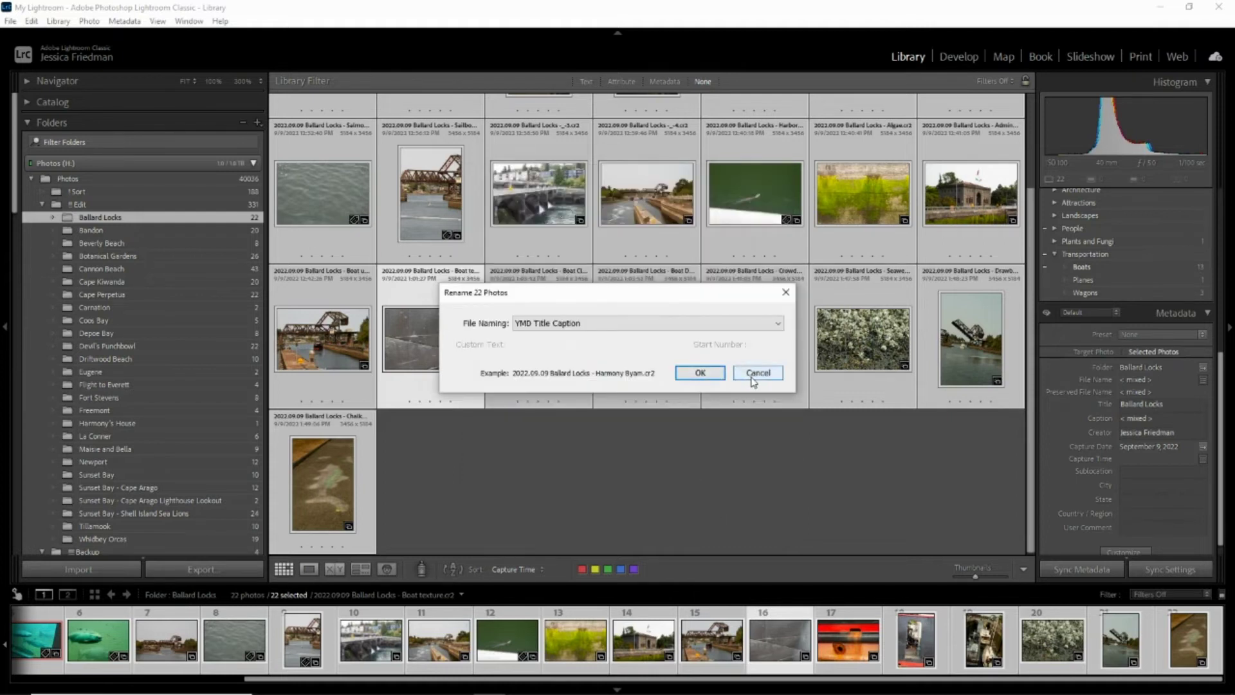
click(757, 373)
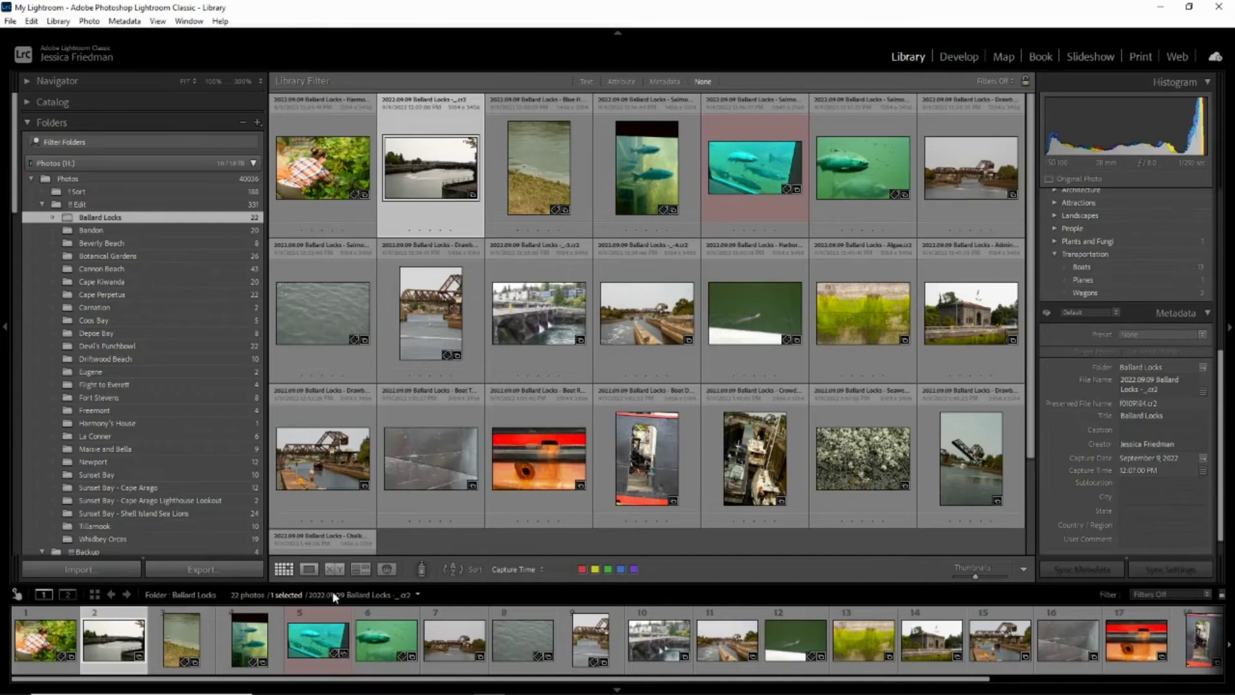
Rename the uncaptioned second photo to 2022.09.09 Ballard Locks.cr2 and apply the YMD Title naming template to it.
click(309, 569)
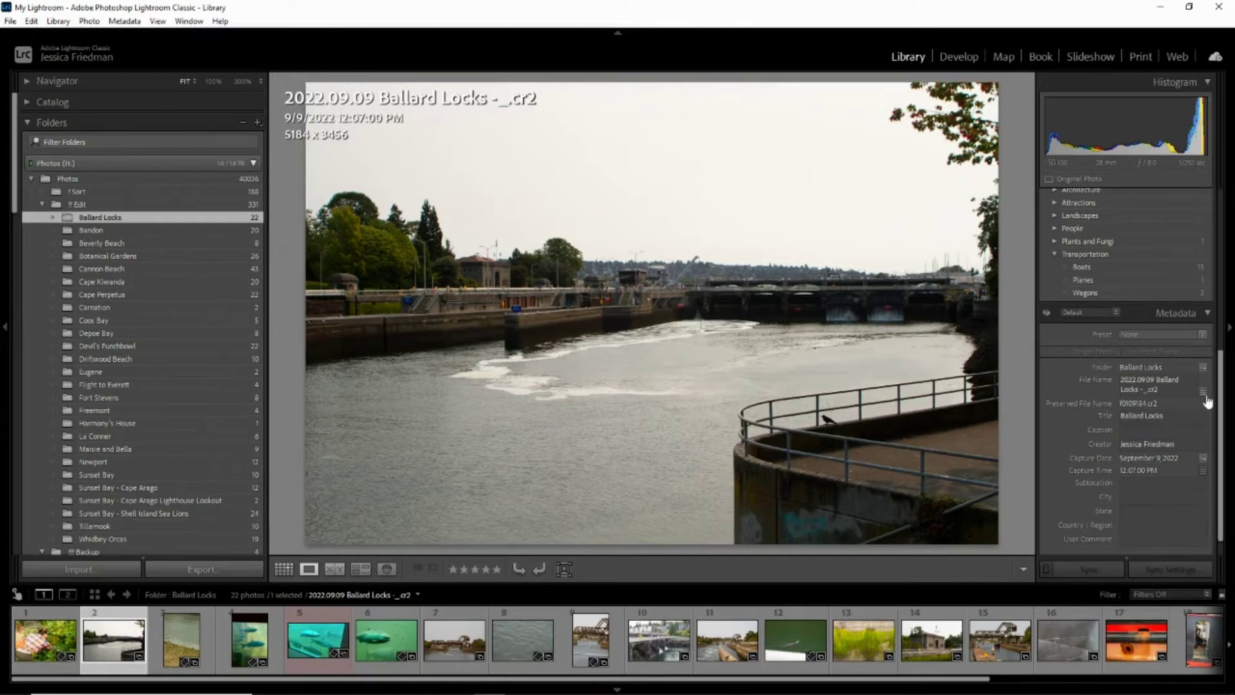
click(1149, 390)
click(1149, 391)
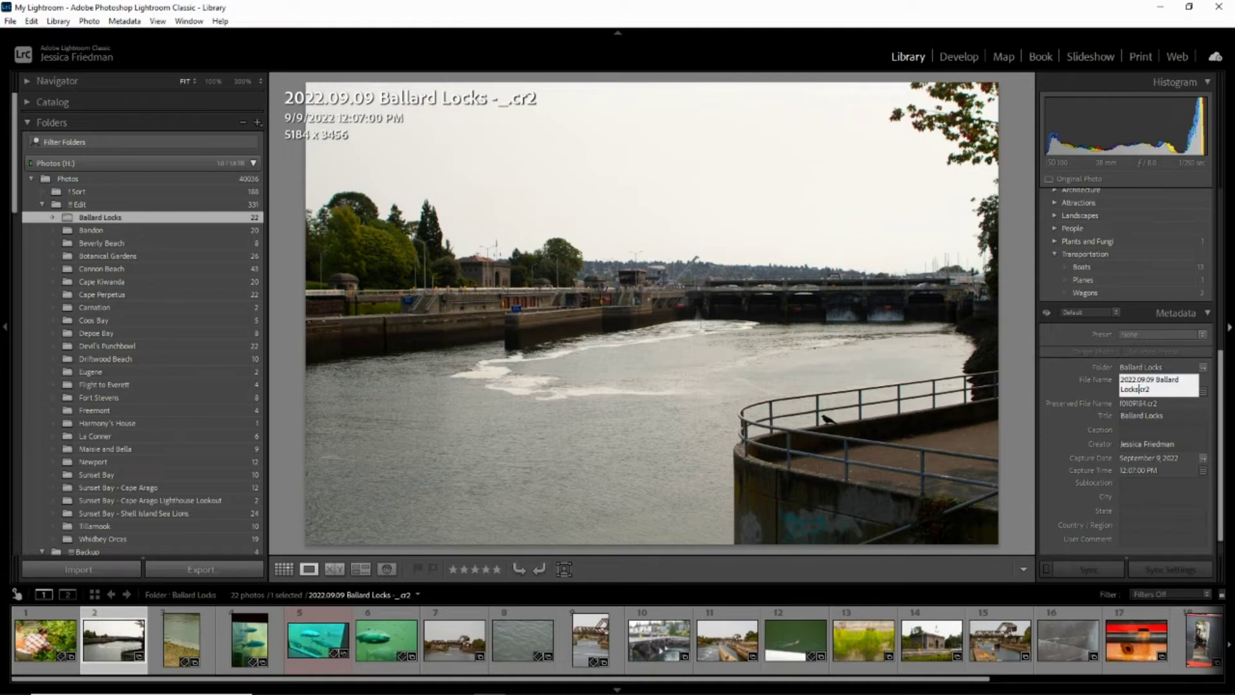
click(1203, 390)
click(601, 322)
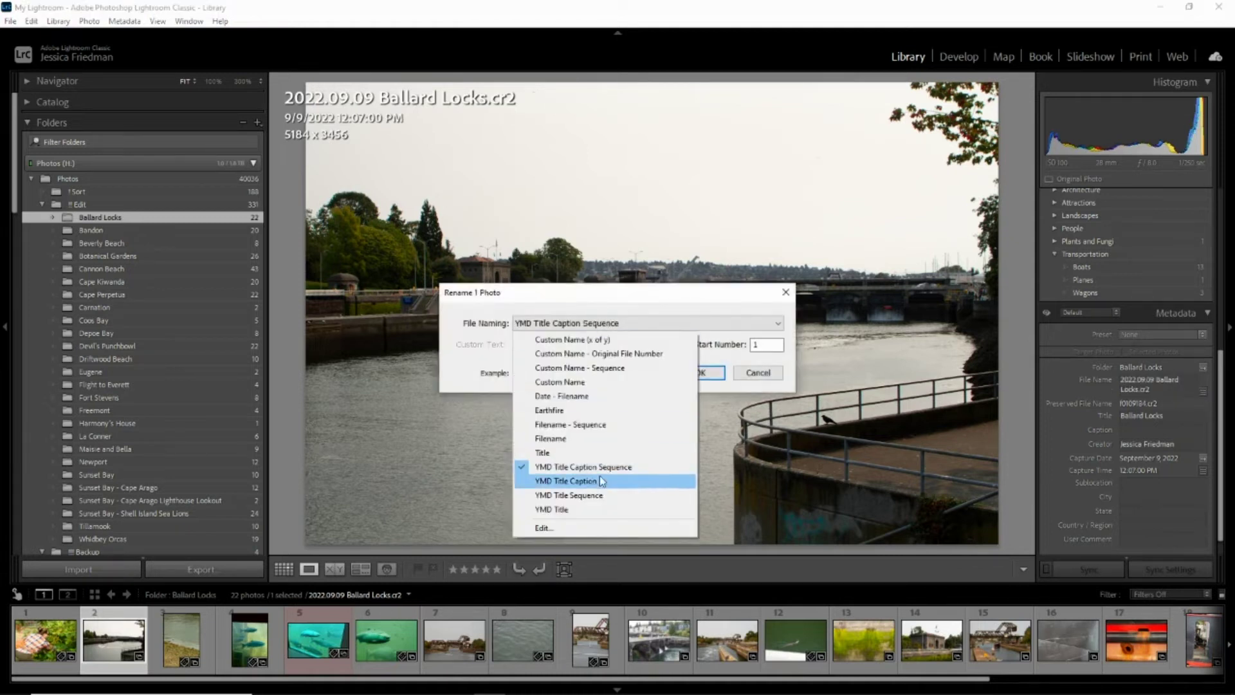
click(596, 510)
key(Return)
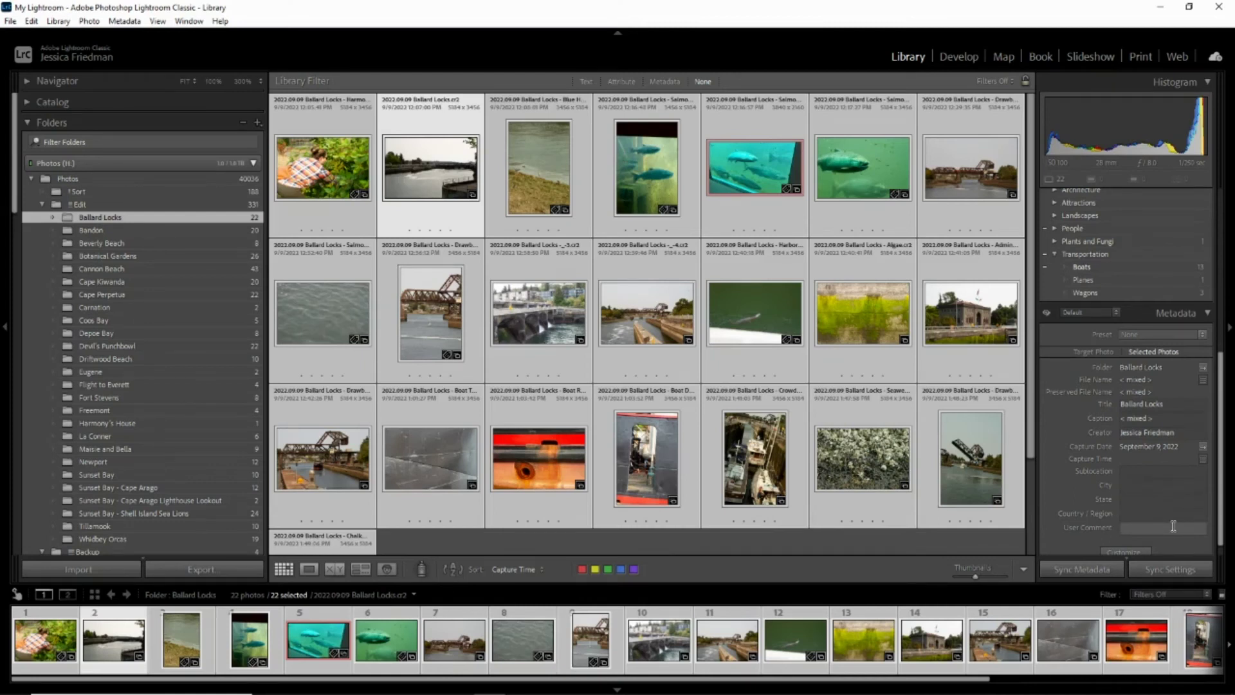
Set the location of all selected Ballard Locks photos to city Seattle, state Washington and country United States.
click(1146, 487)
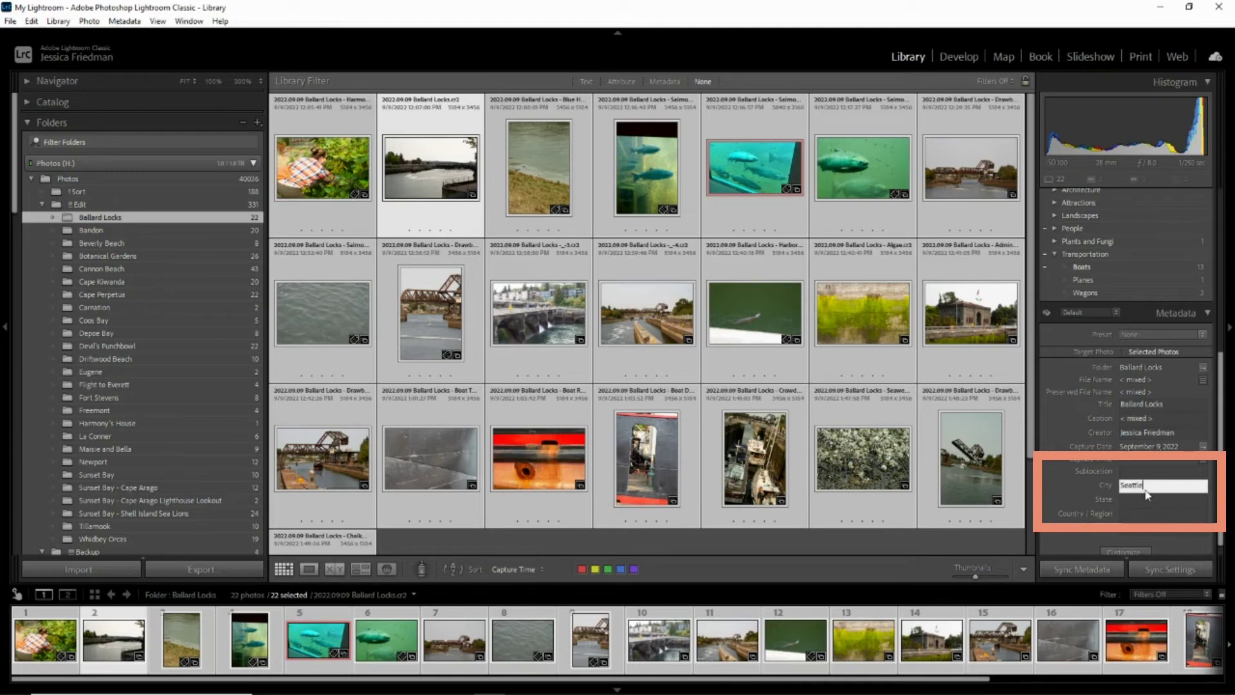
key(Tab)
text(Washington)
key(Tab)
text(United States)
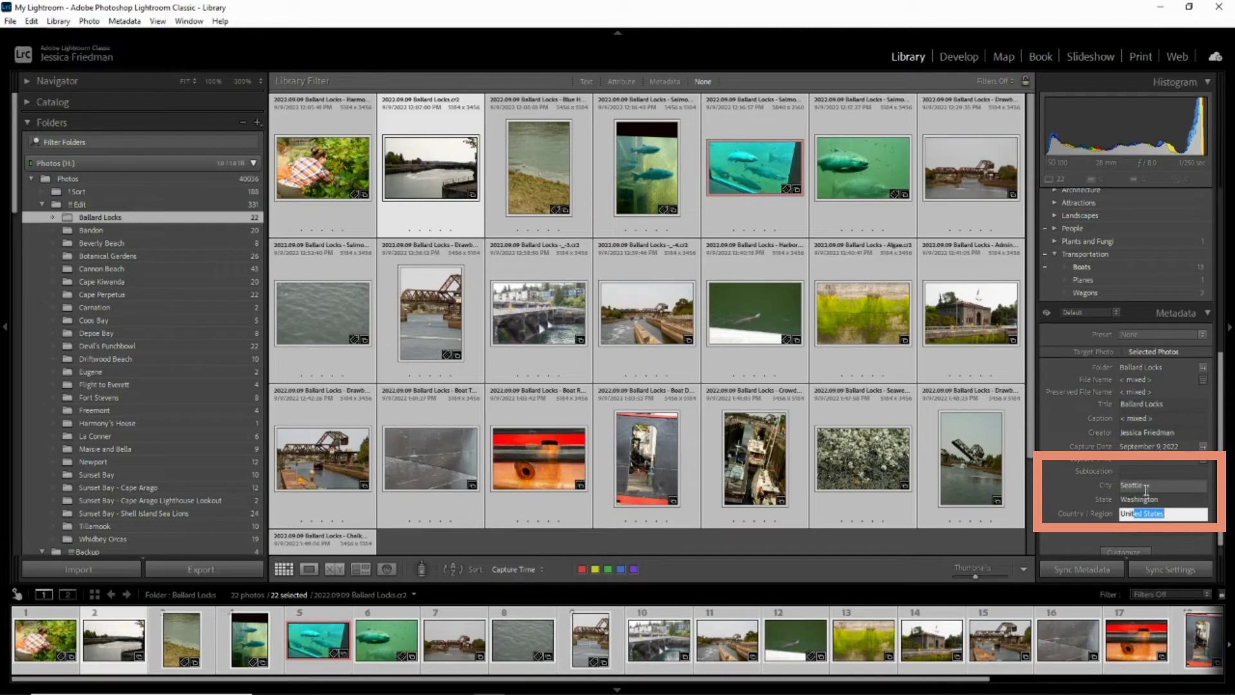
key(Return)
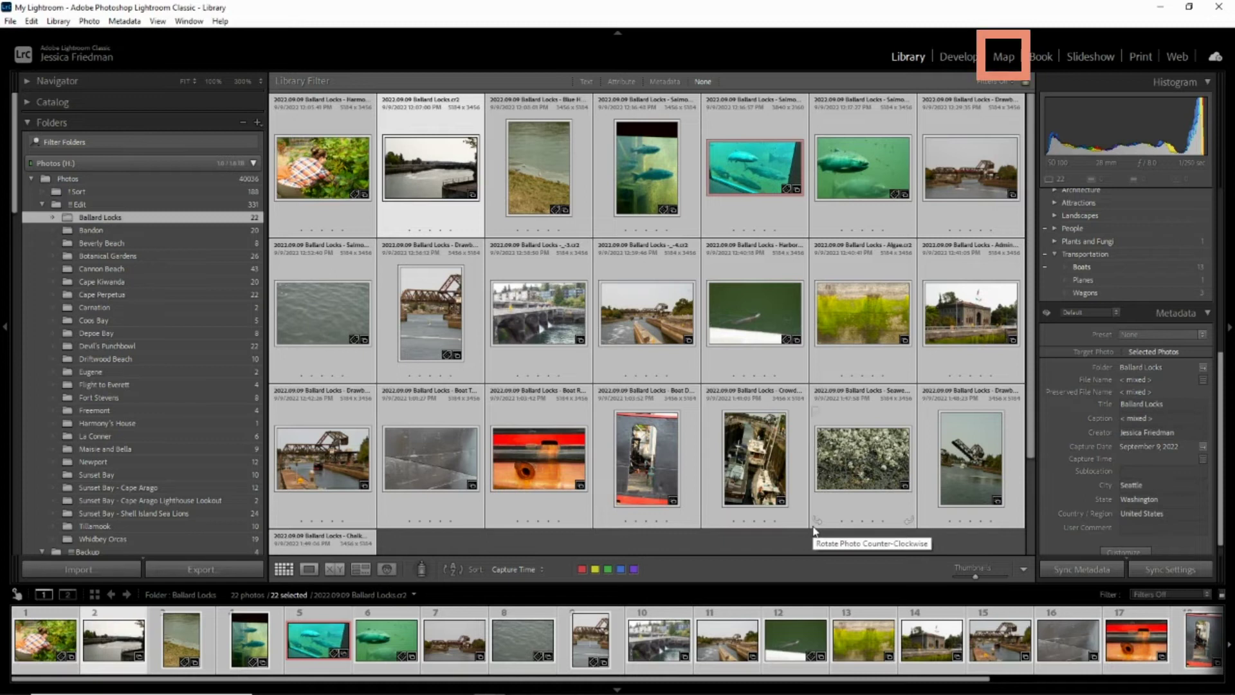
Find Seattle Wa on the map and geotag the selected Ballard Locks photos at the Seattle marker.
click(1011, 58)
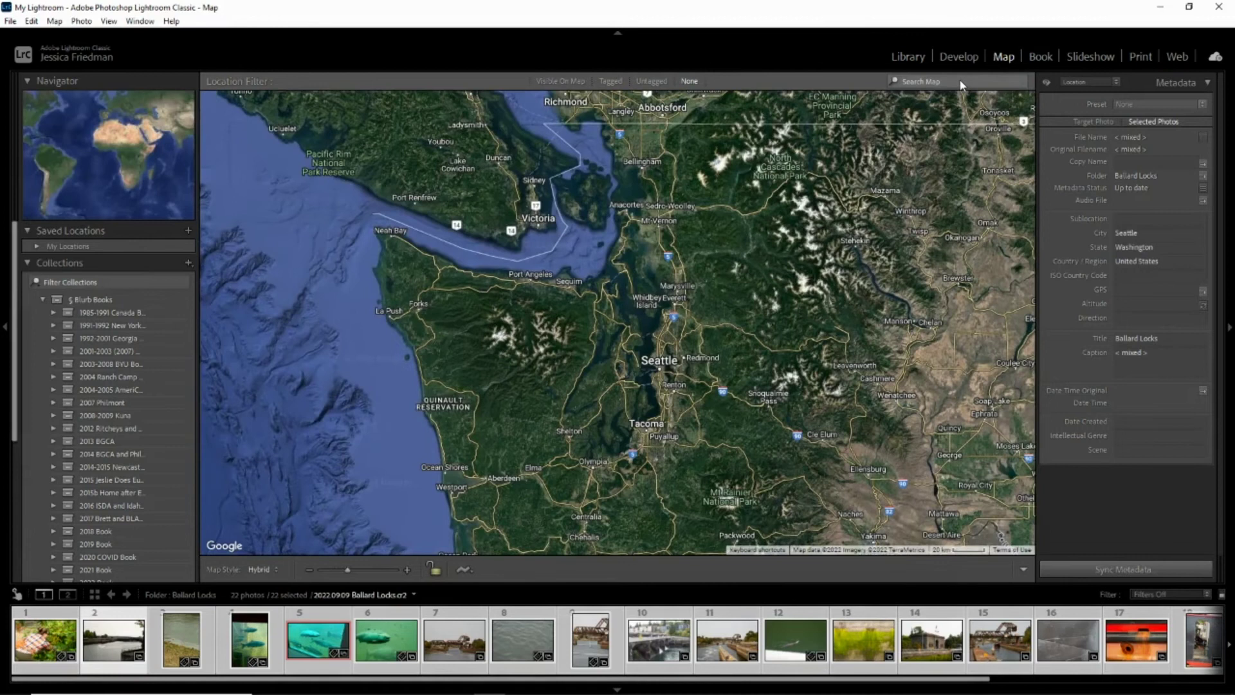
click(959, 79)
text(Seattle)
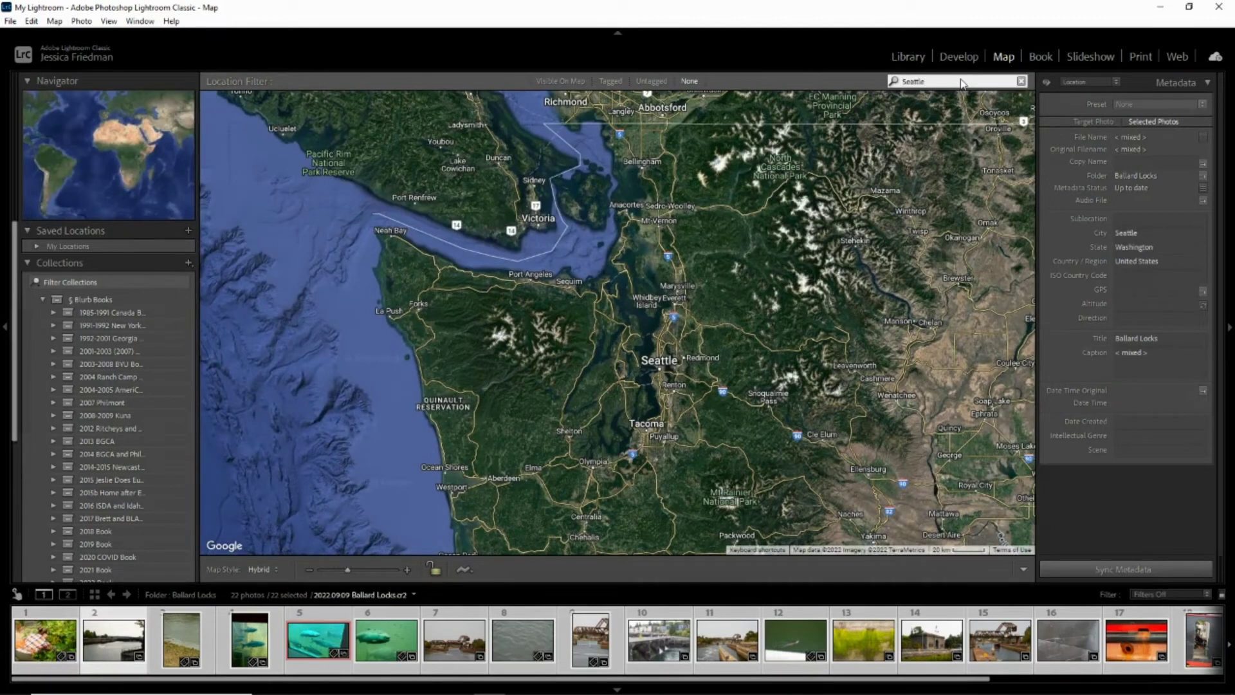
text( Wa)
key(Return)
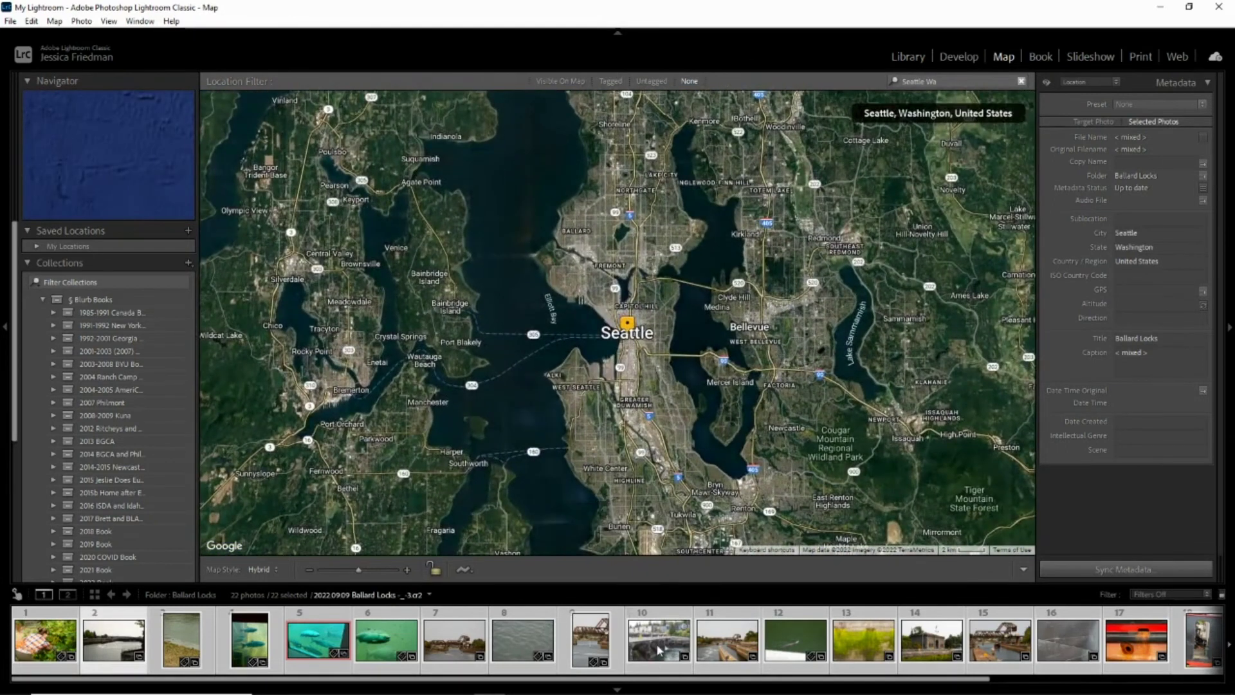
mouse_move(658, 650)
mouse_down()
mouse_move(627, 325)
mouse_move(630, 337)
mouse_up()
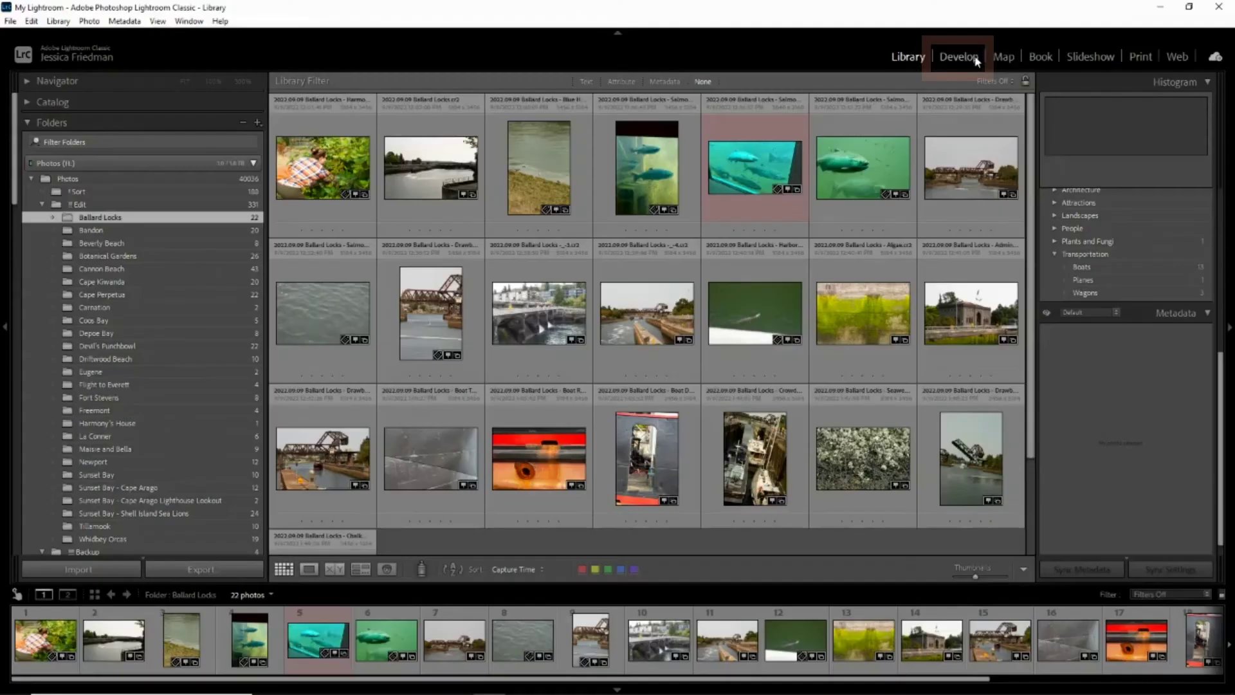
Develop the 12:29:35 PM Drawbridge photo with the Forest Greens preset and set its exposure to +0.18.
click(974, 57)
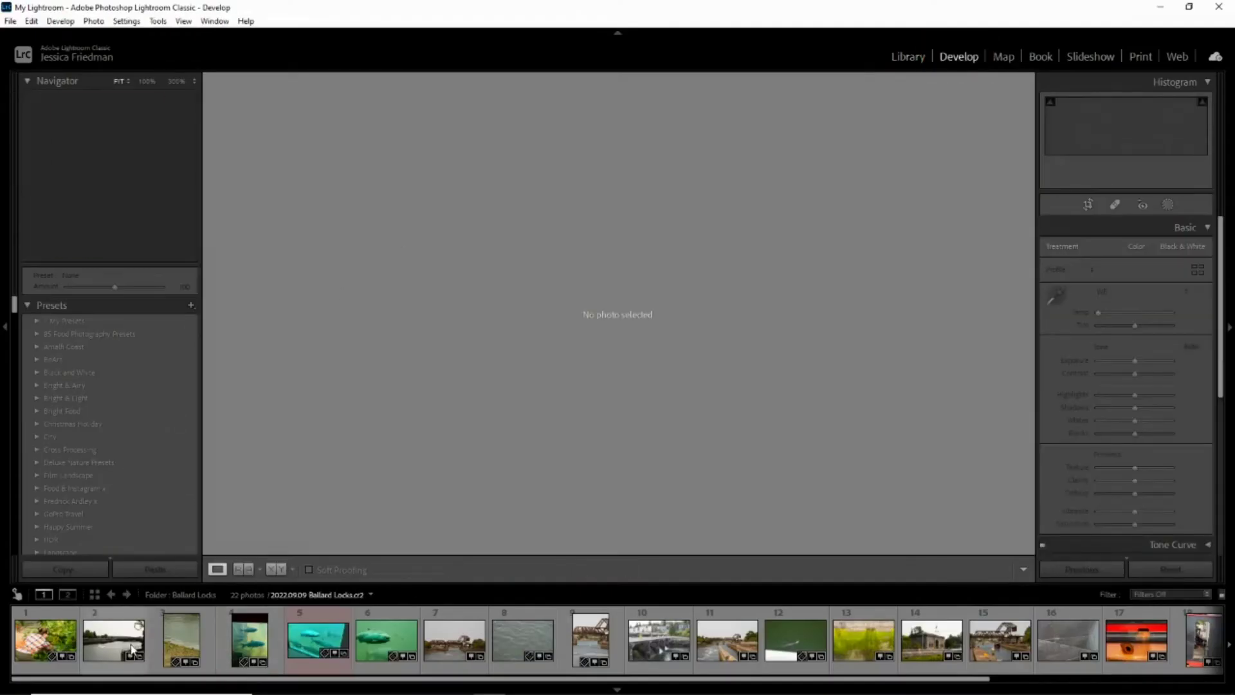
click(451, 650)
click(63, 320)
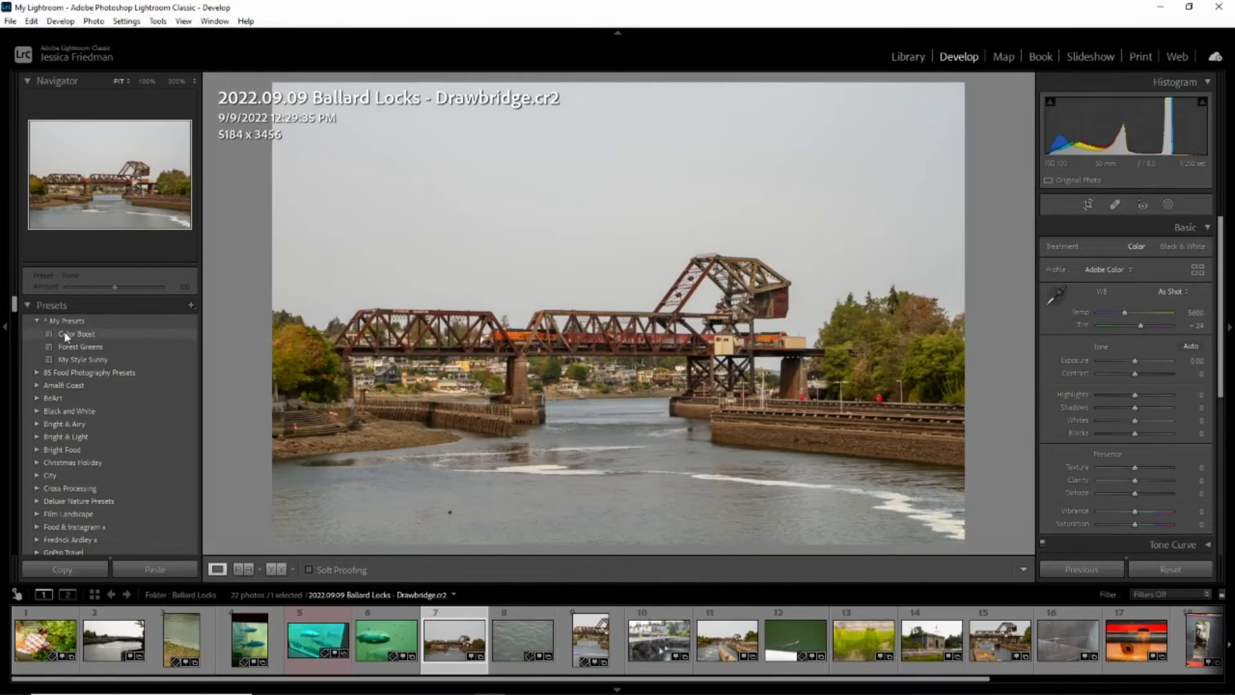
click(74, 348)
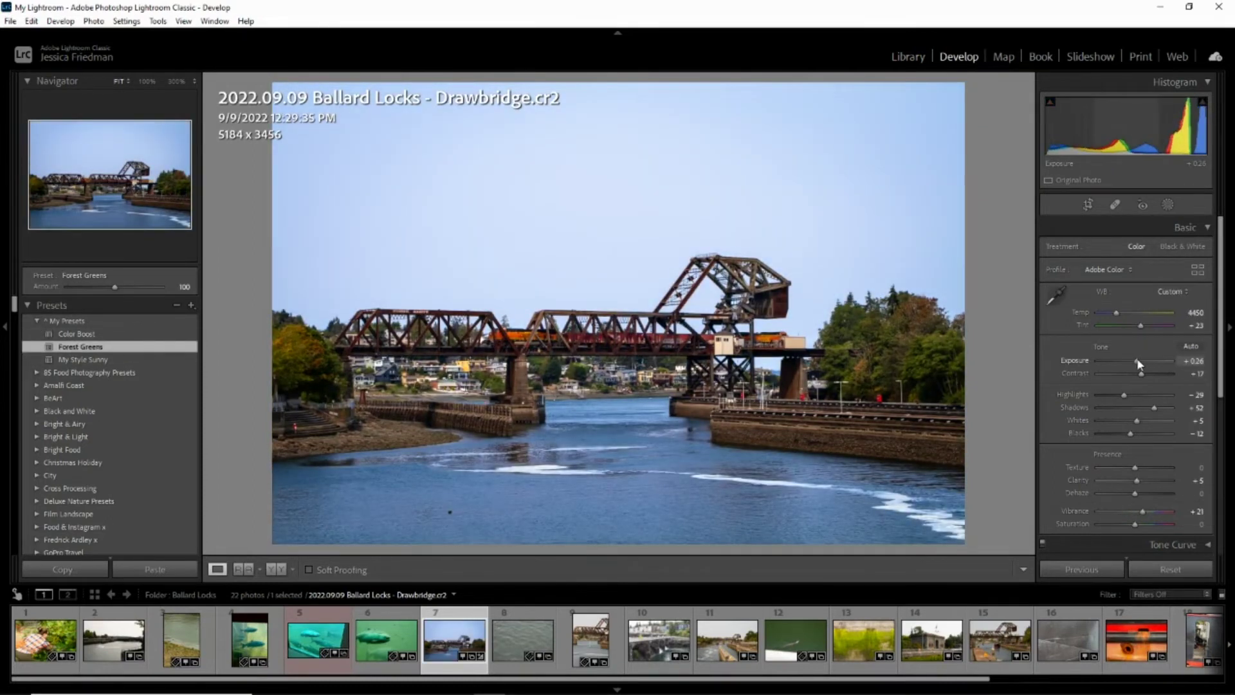
drag(1137, 362, 1140, 362)
Set the sharpening amount of the Drawbridge photo to about 105 in the detail settings.
scroll(1203, 418, down, 5)
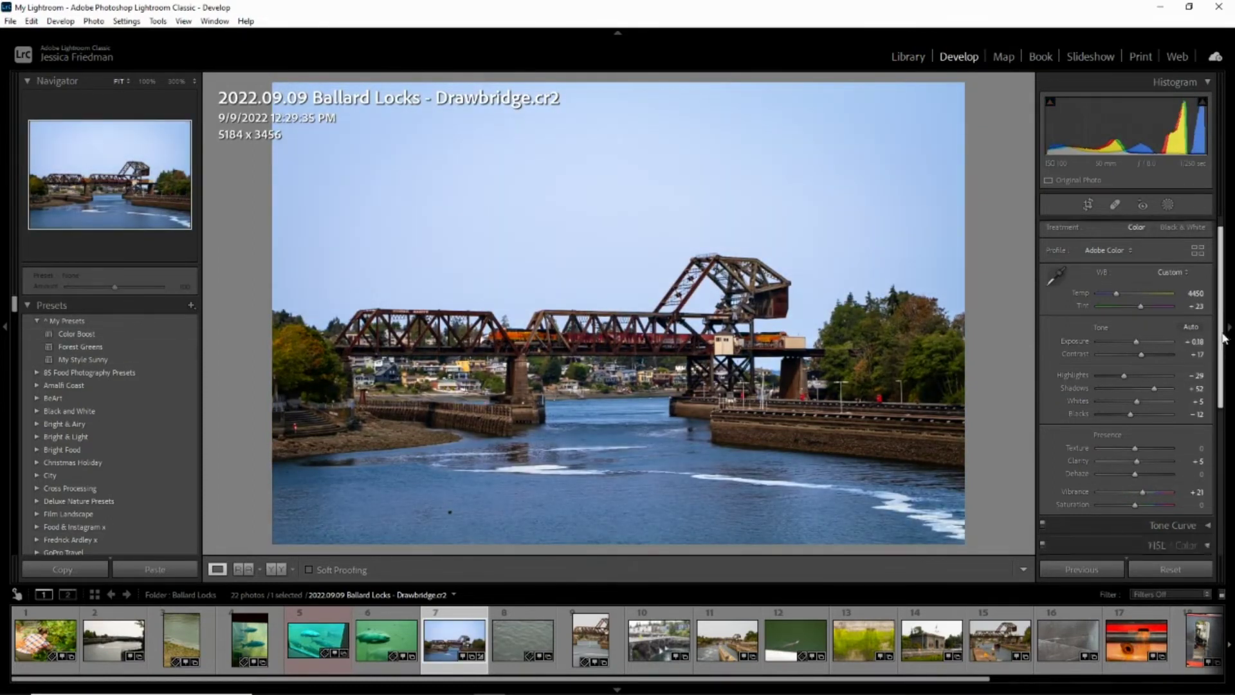
click(1208, 458)
scroll(1164, 400, down, 3)
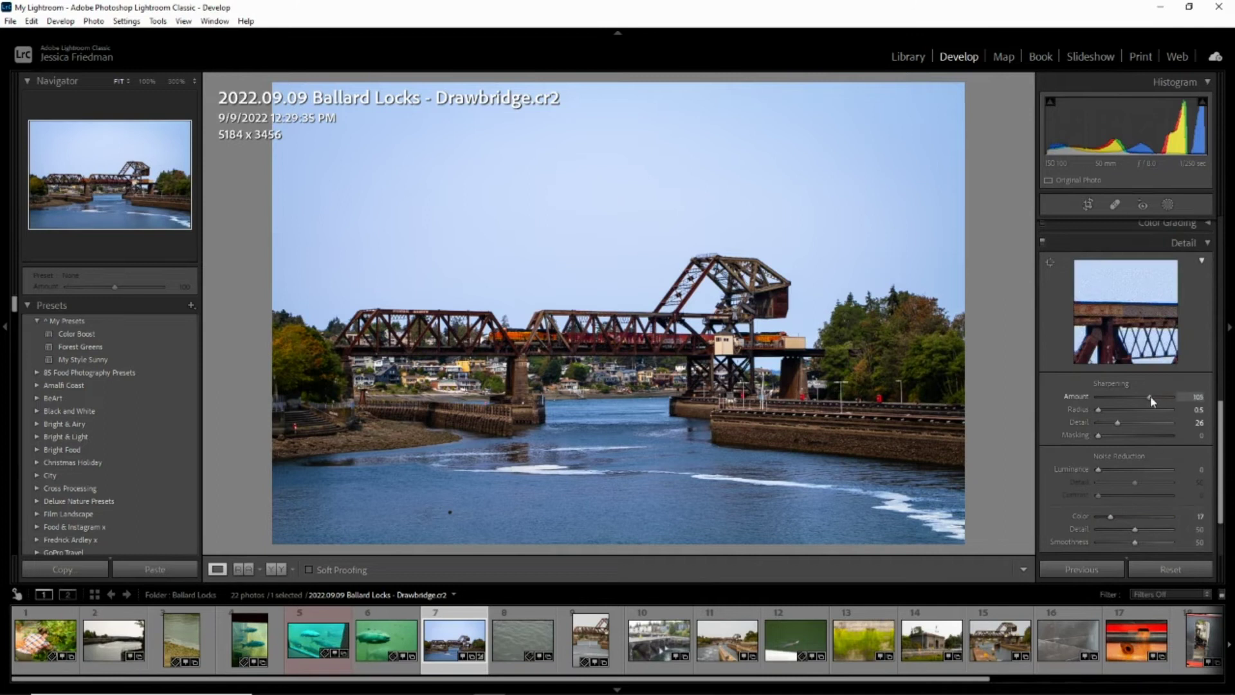
Apply the Forest Greens preset to the Salmon (04) photo and warm its white balance temperature to 4719.
click(517, 642)
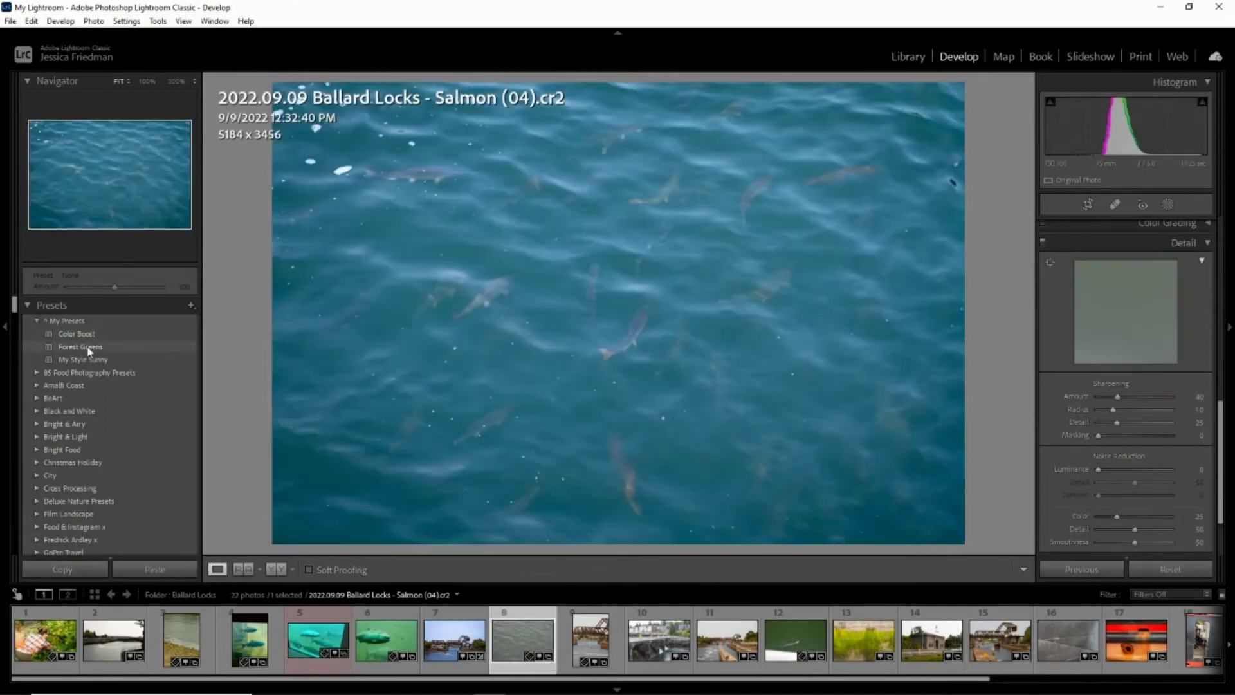
click(90, 347)
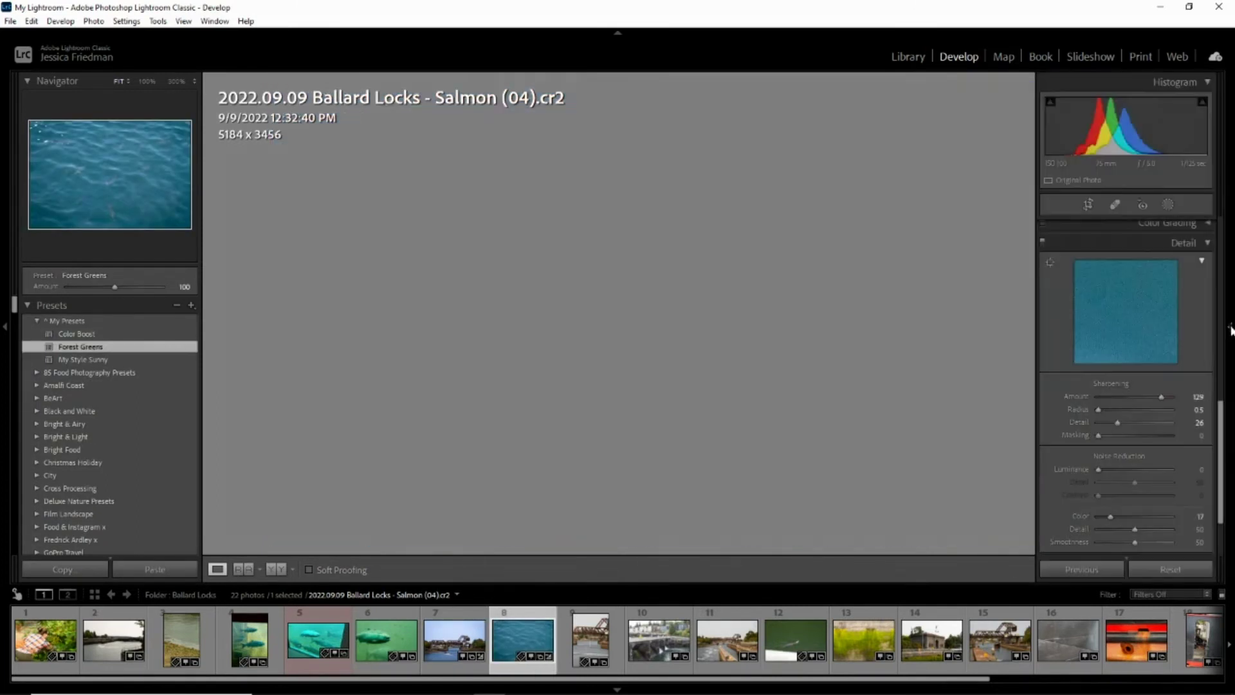
scroll(1148, 397, up, 10)
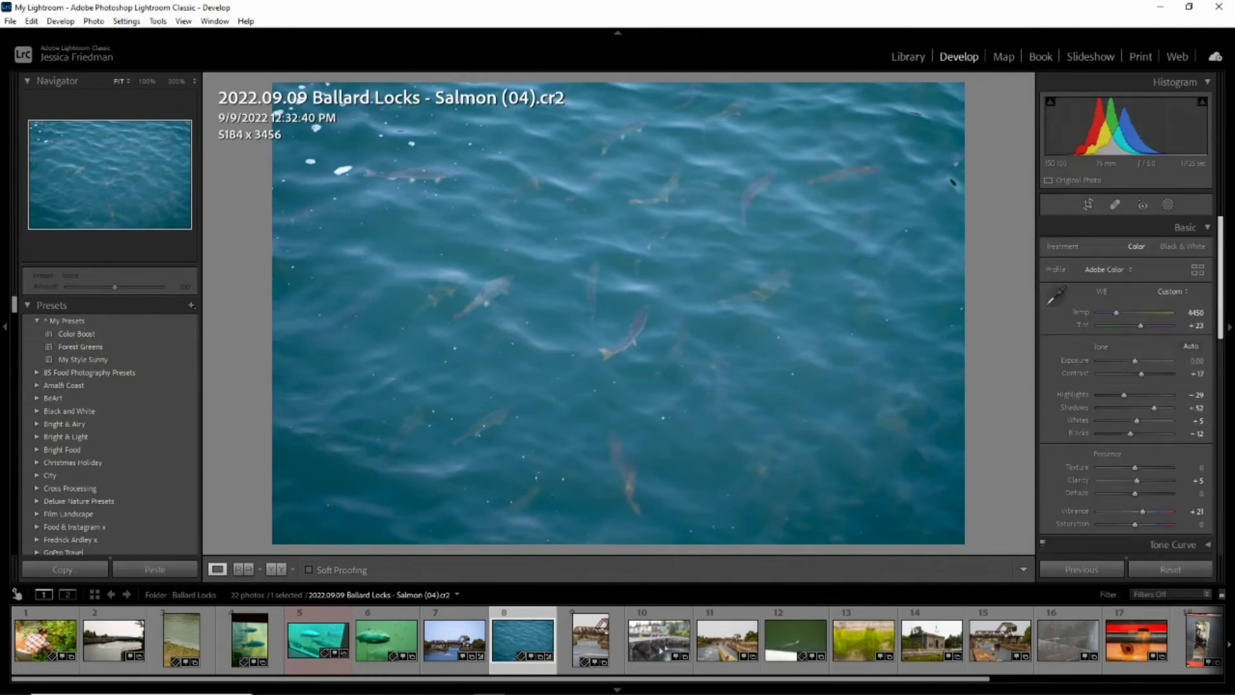
drag(1118, 312, 1119, 315)
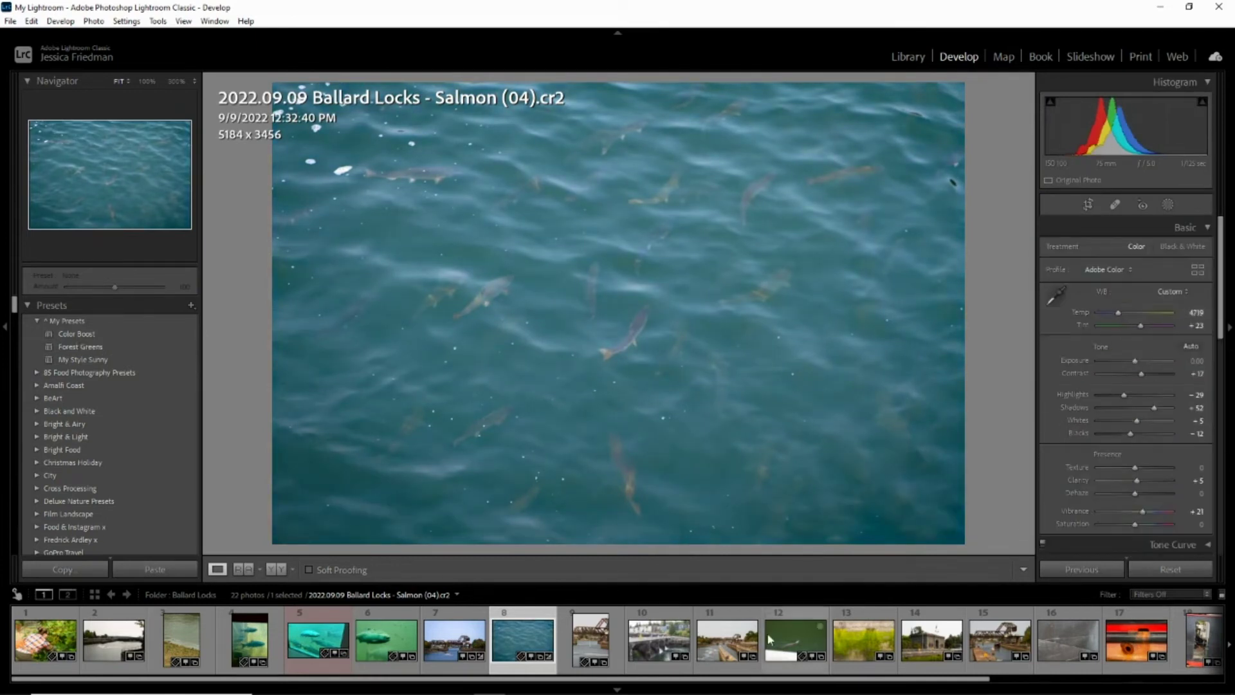
Apply the Forest Greens preset to the Drawbridge and Sailboat photo and go to the following photo.
click(591, 640)
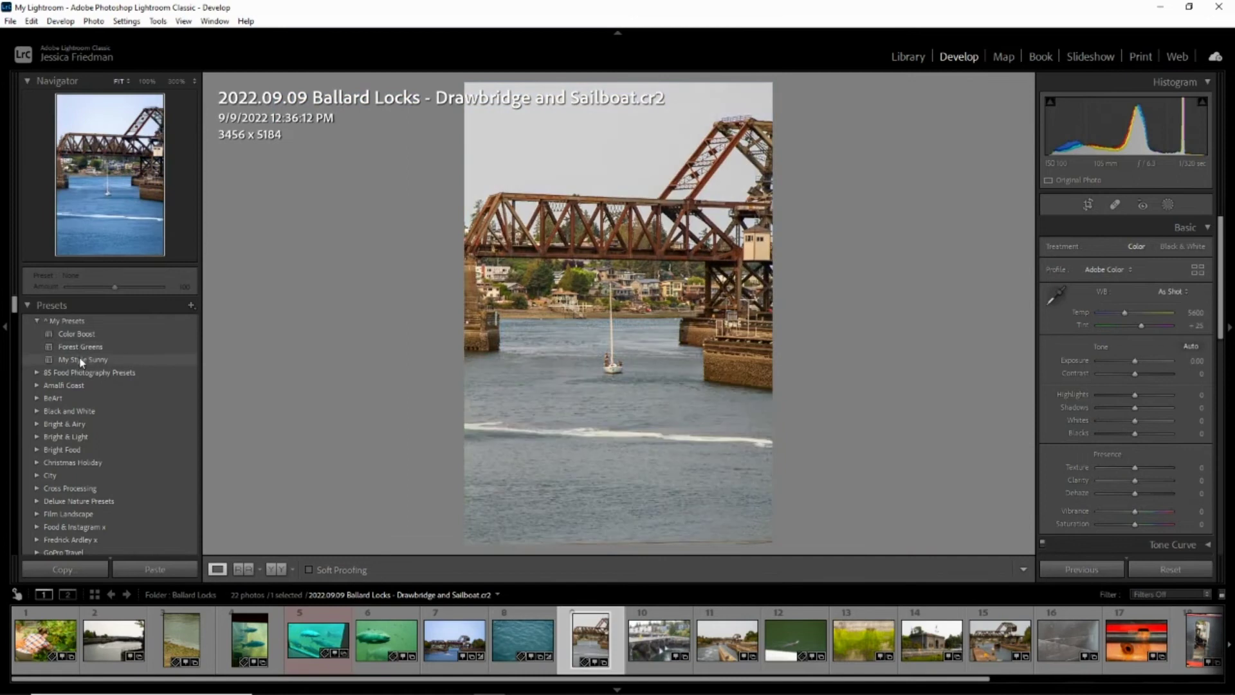
click(85, 350)
key(Right)
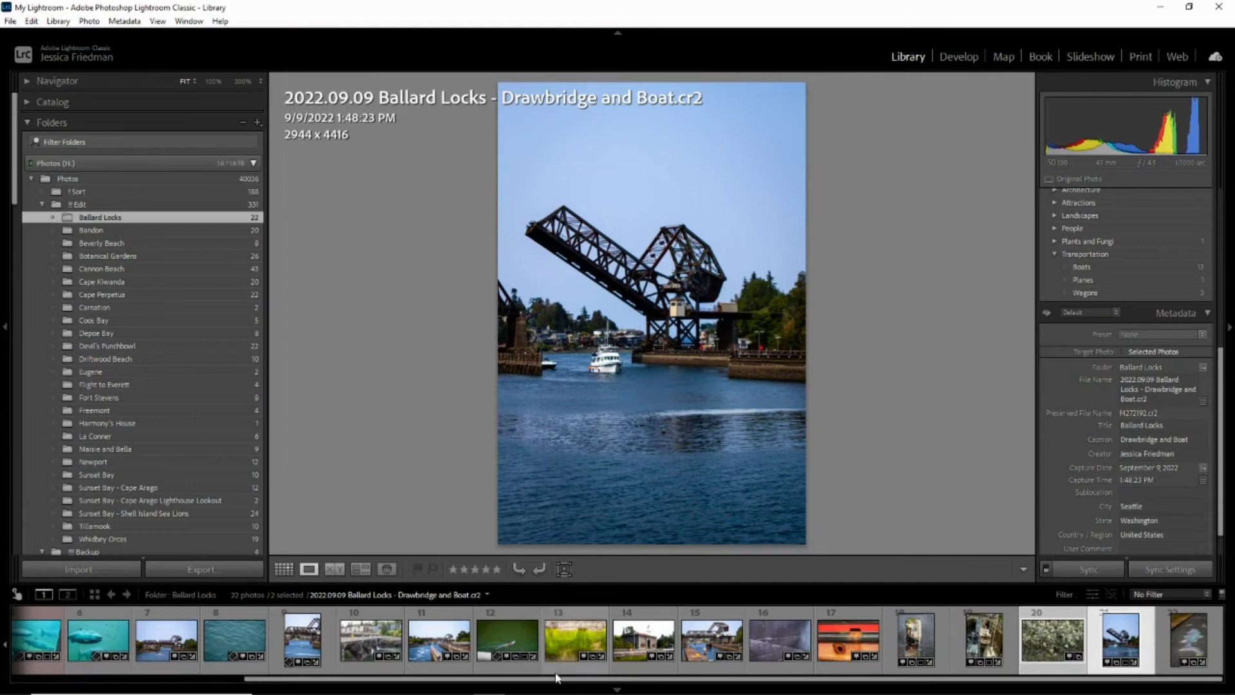
Compare the edited Drawbridge and Boat photo with its raw file in the photo viewer, then return to the Lightroom library grid.
click(521, 683)
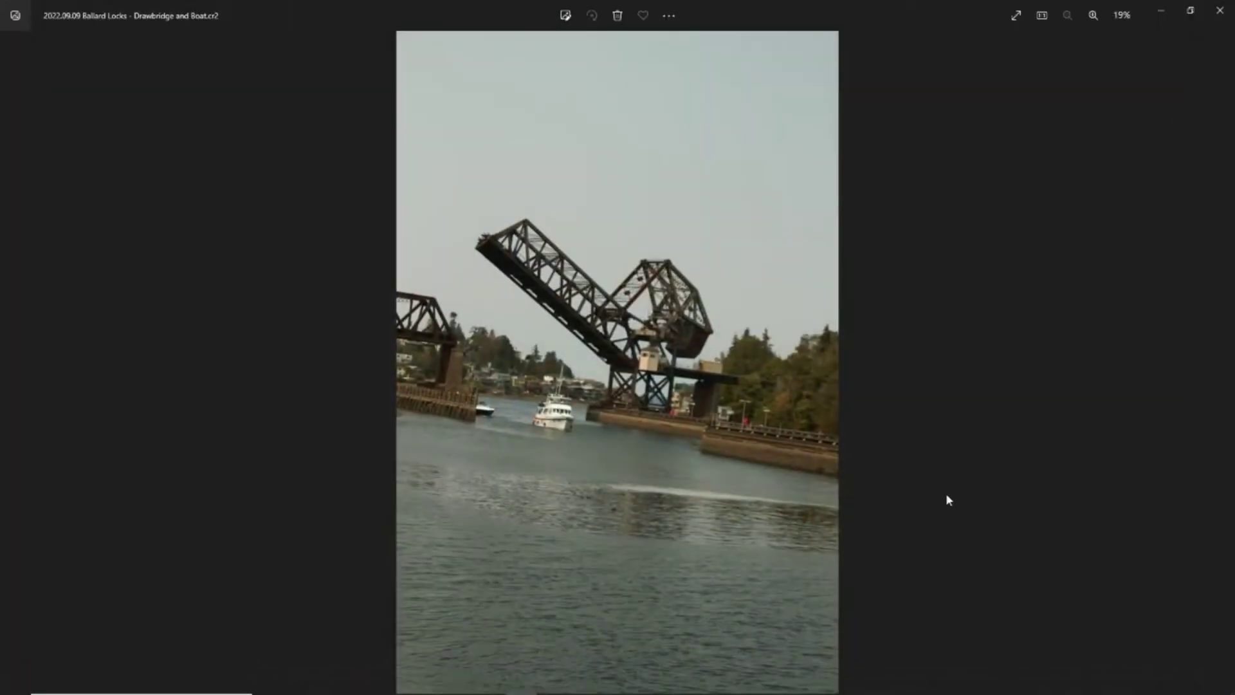
key(alt+Tab)
key(g)
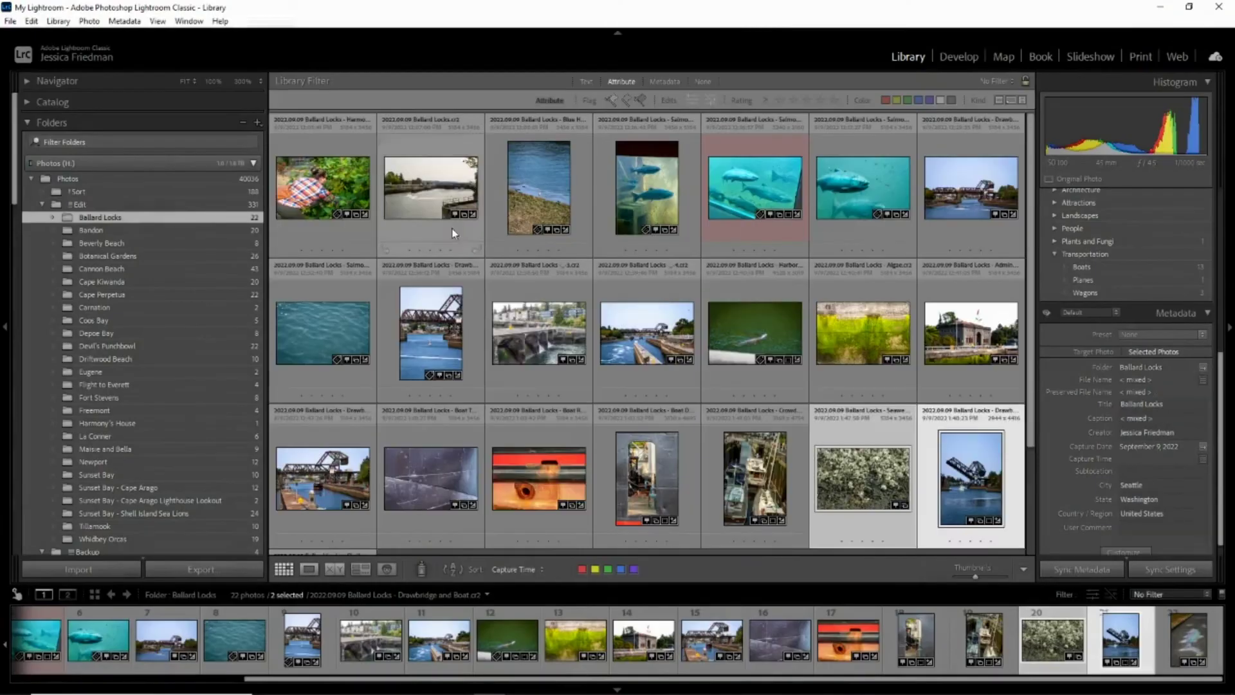
Select all 22 Ballard Locks photos, open their export settings, and set the JPEG quality to 100.
key(ctrl+a)
right_click(427, 195)
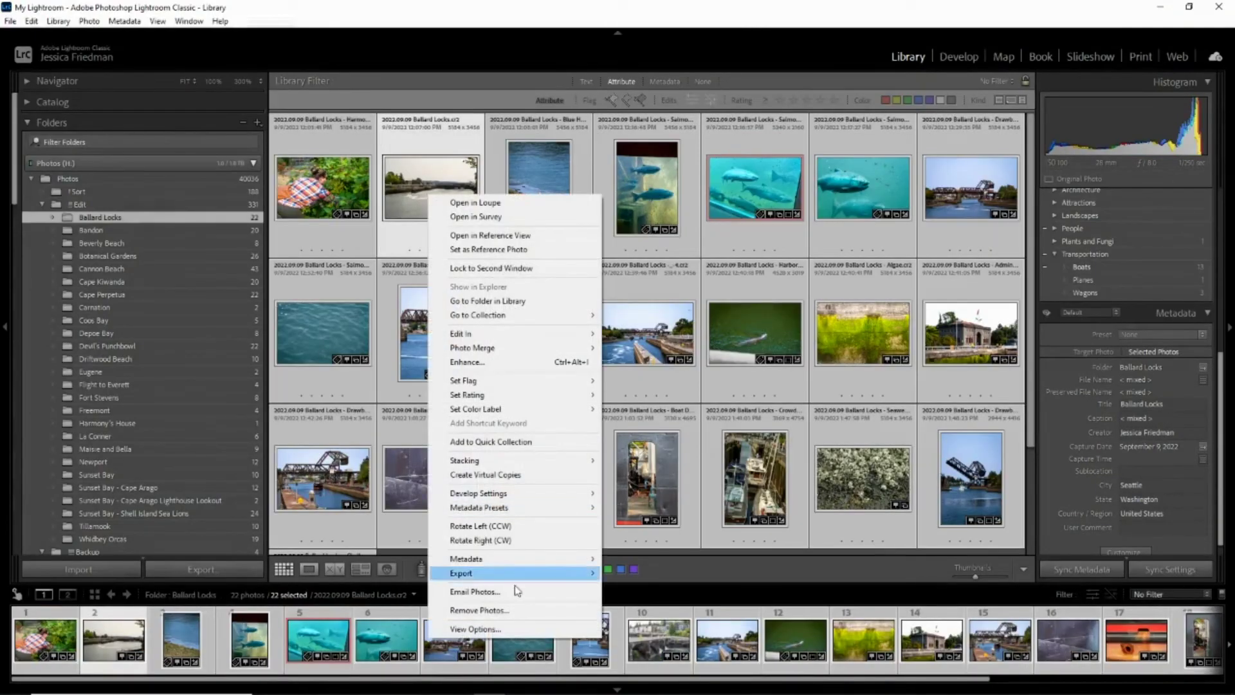
mouse_move(477, 574)
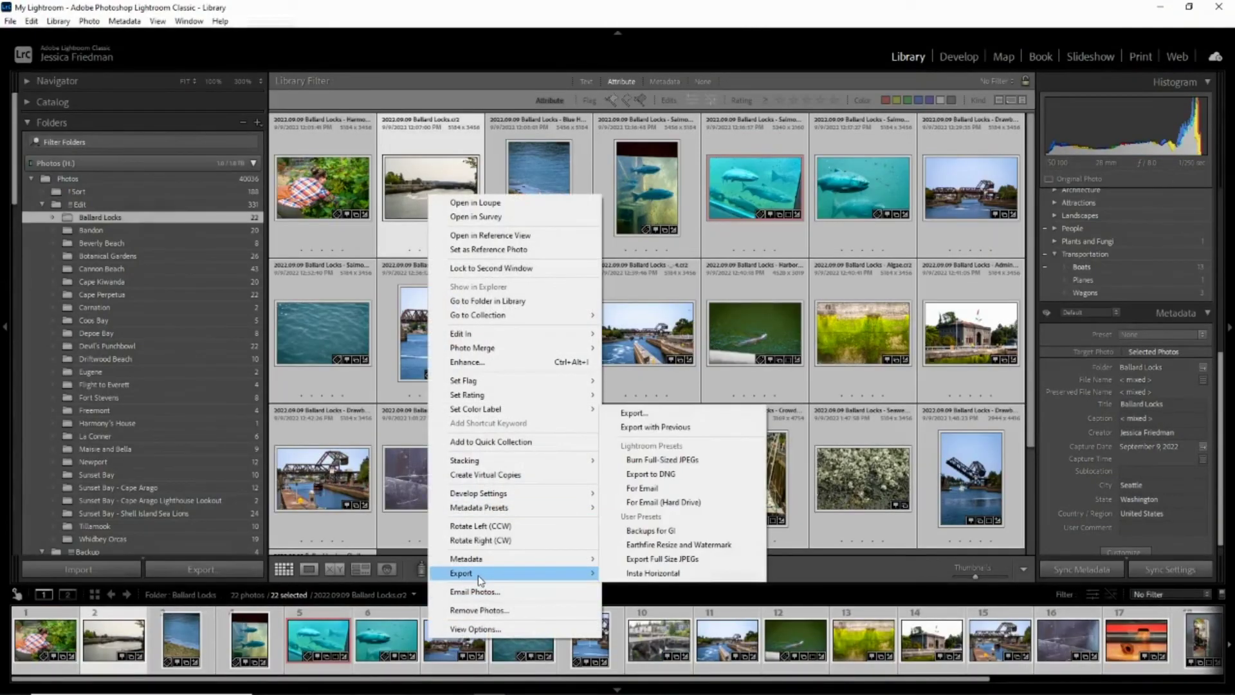
click(649, 413)
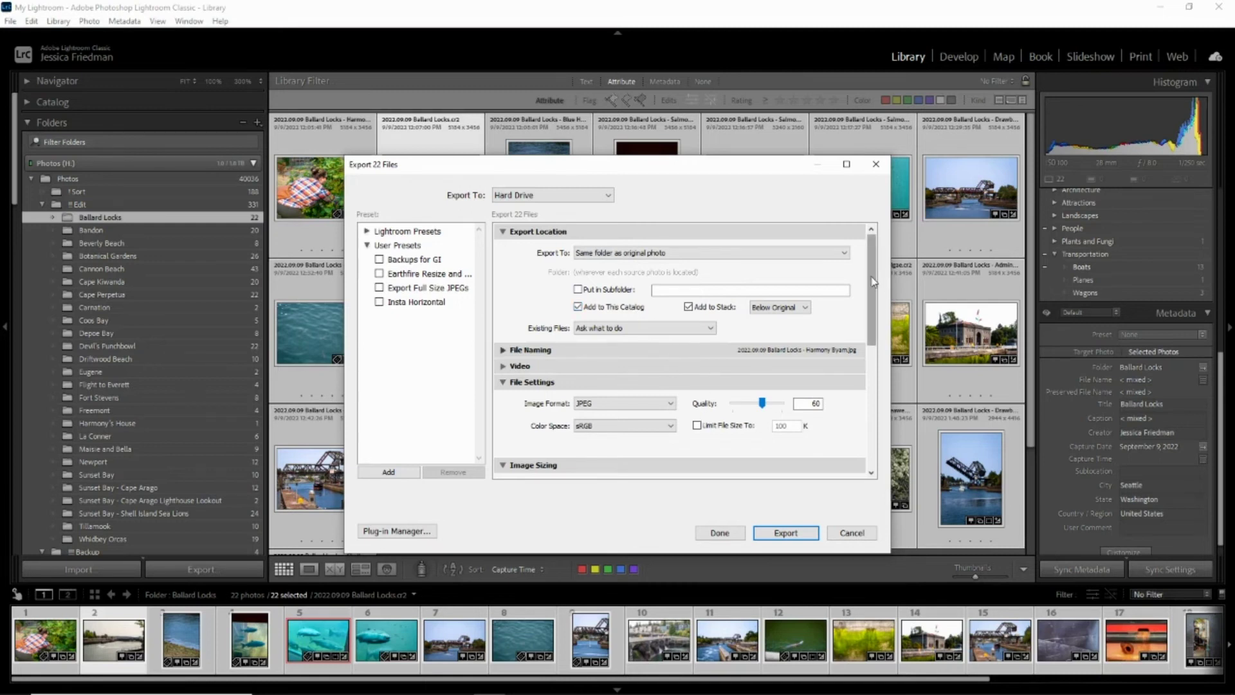
drag(873, 281, 873, 310)
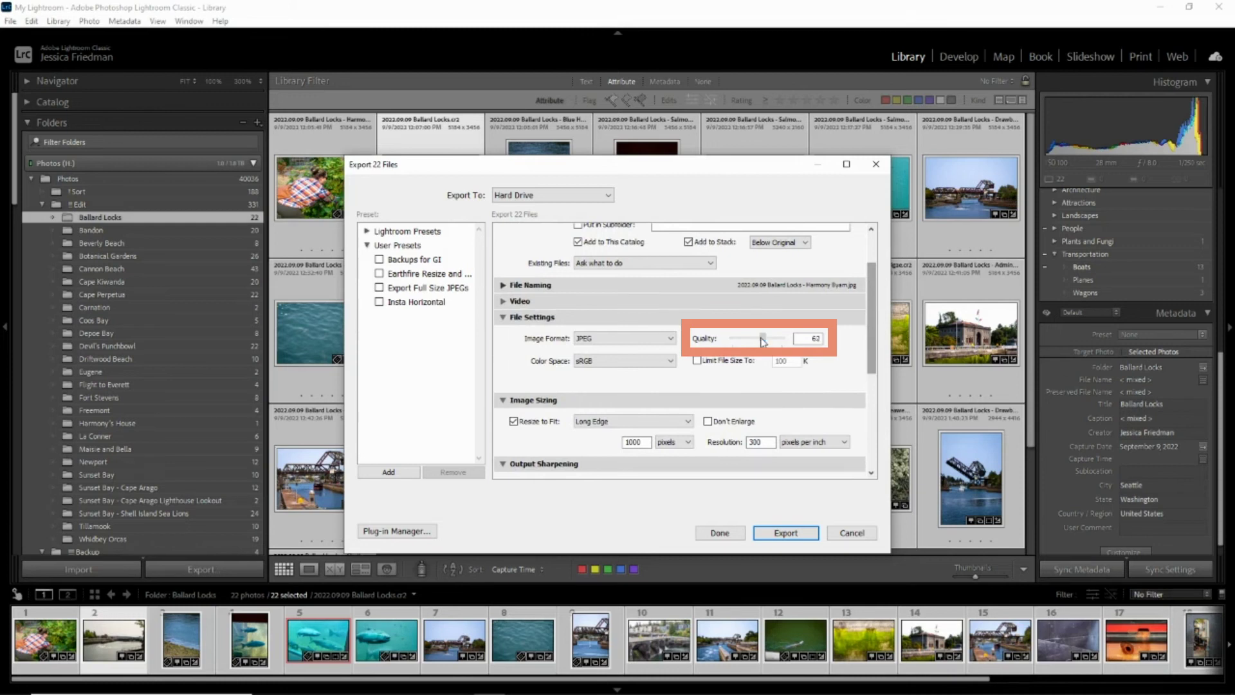
drag(762, 341, 814, 339)
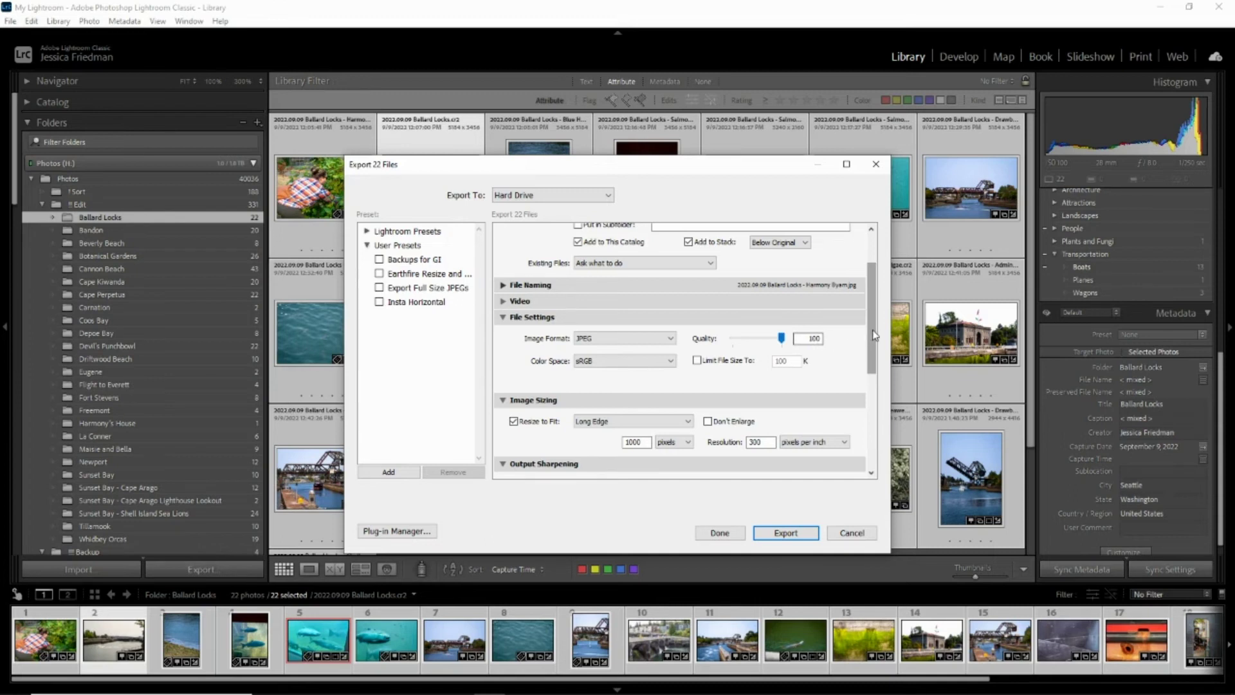
Turn off resizing to fit for the exported images and export the 22 photos.
scroll(874, 335, down, 2)
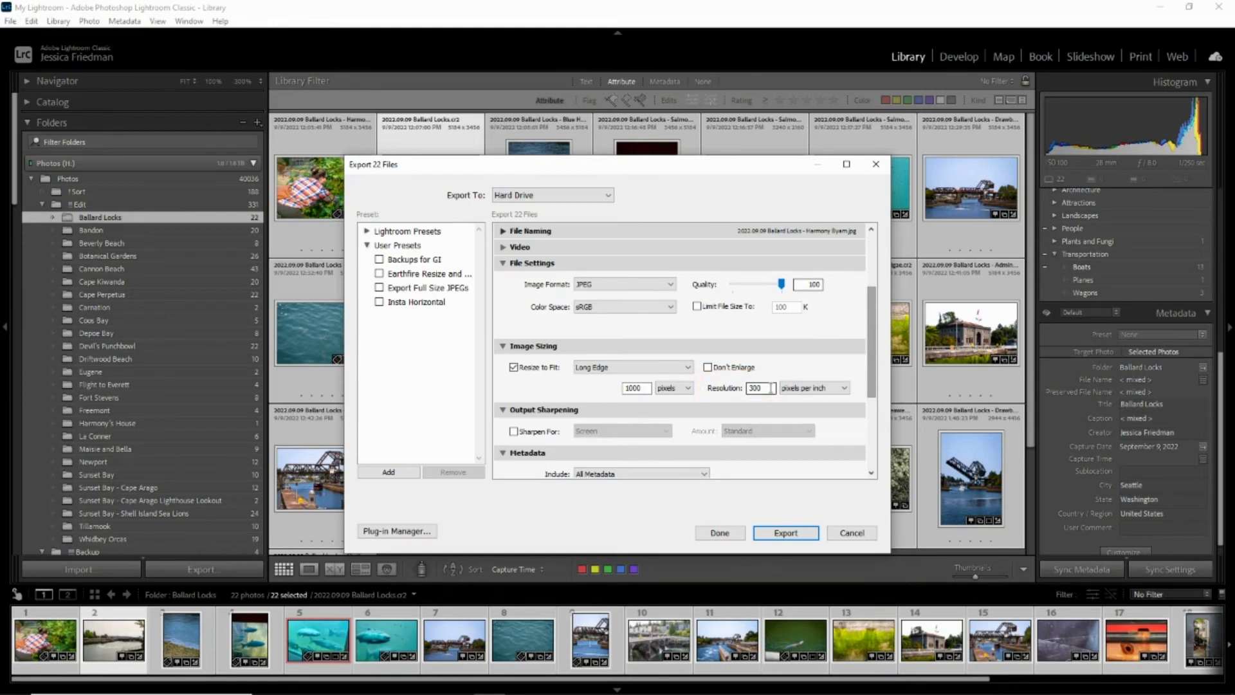
click(514, 369)
scroll(517, 373, down, 5)
click(786, 533)
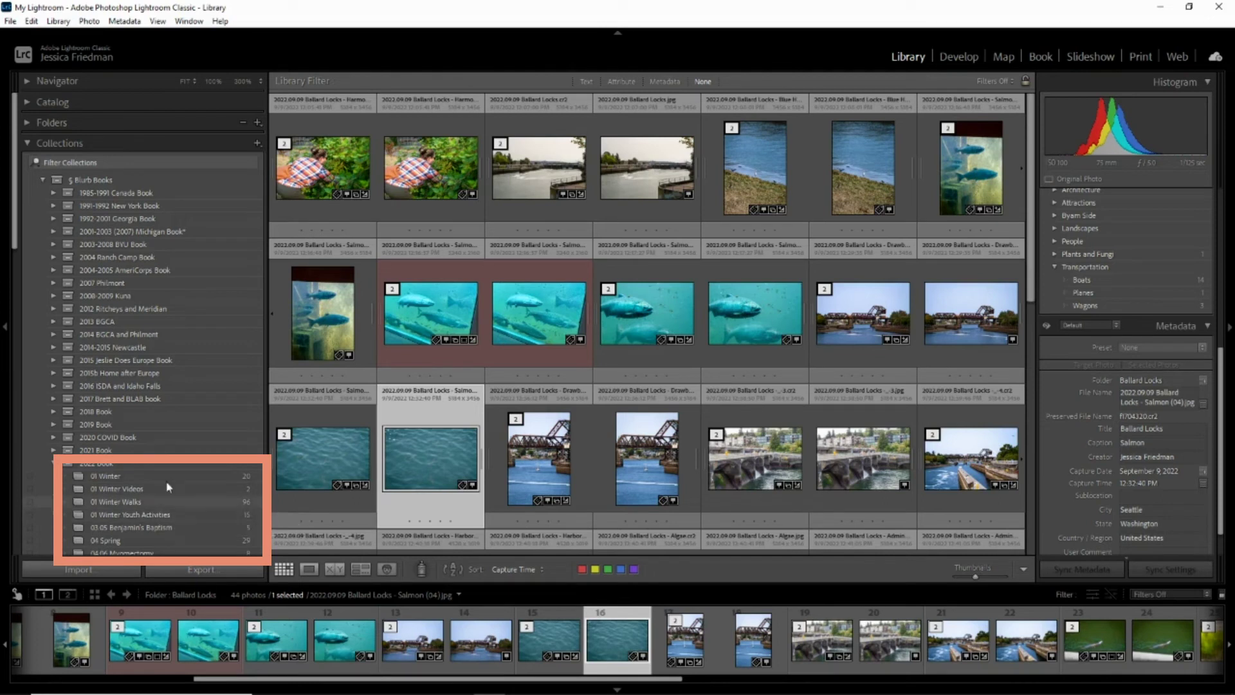
Examine the rule criteria available for a new smart collection, including the location options, then cancel it.
click(257, 143)
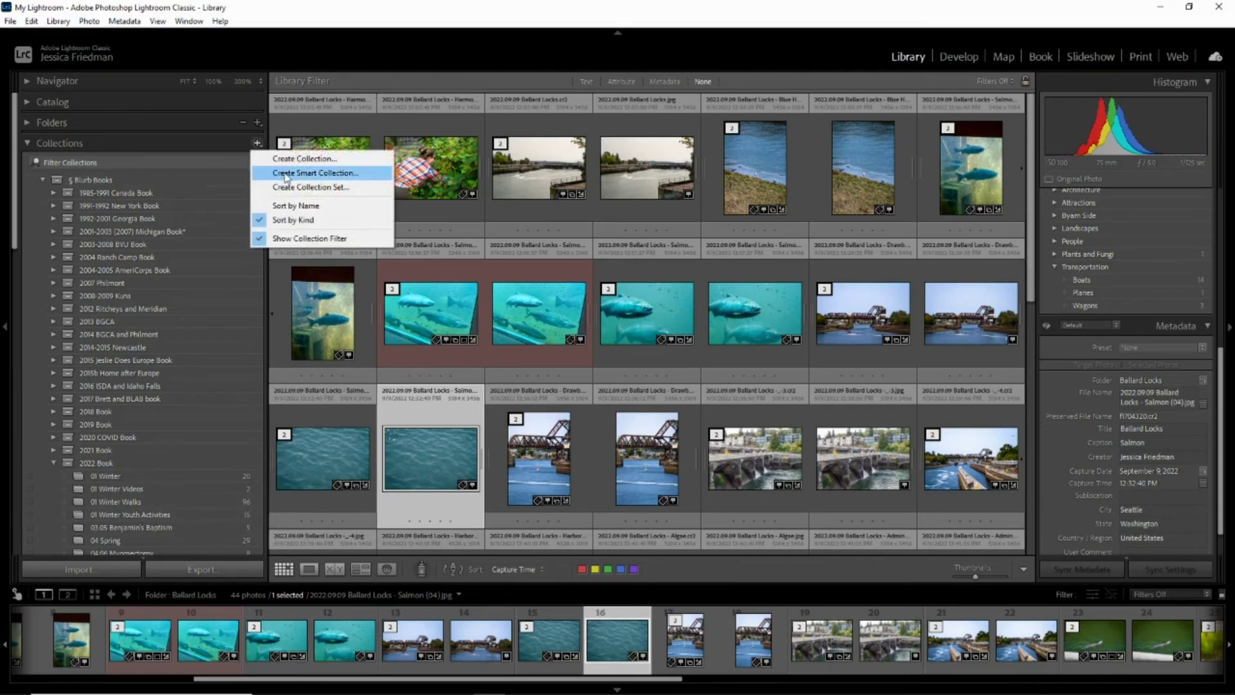
click(287, 173)
click(433, 303)
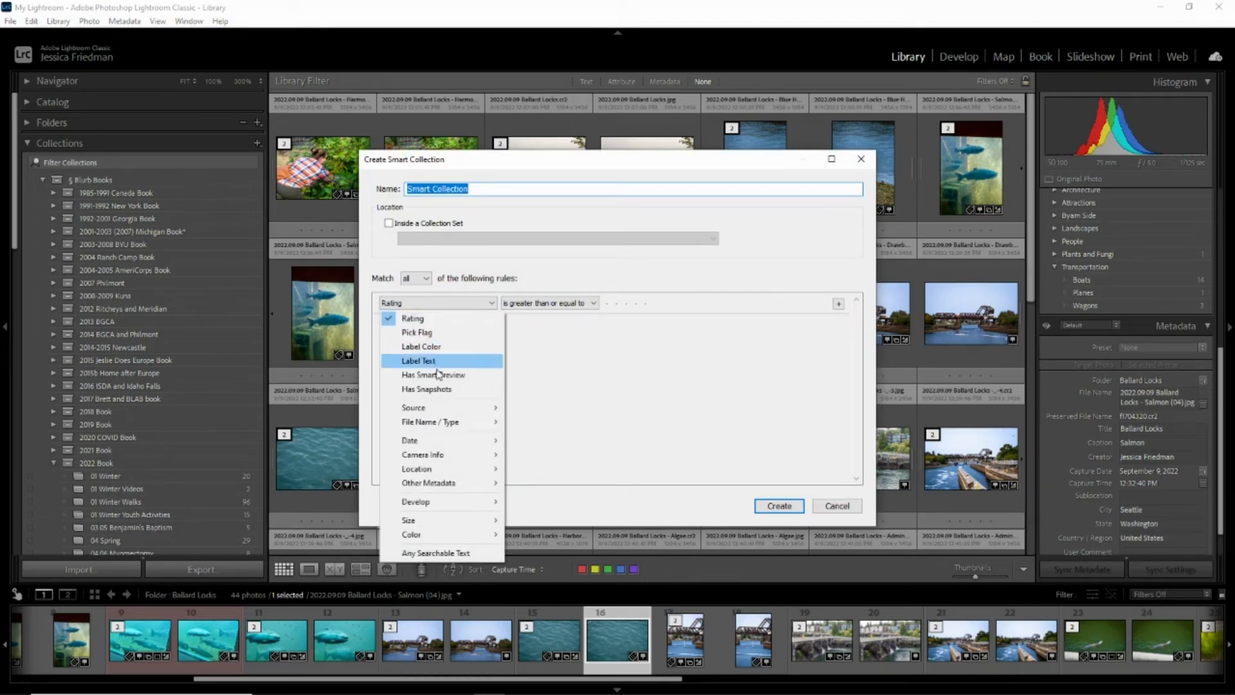
mouse_move(434, 471)
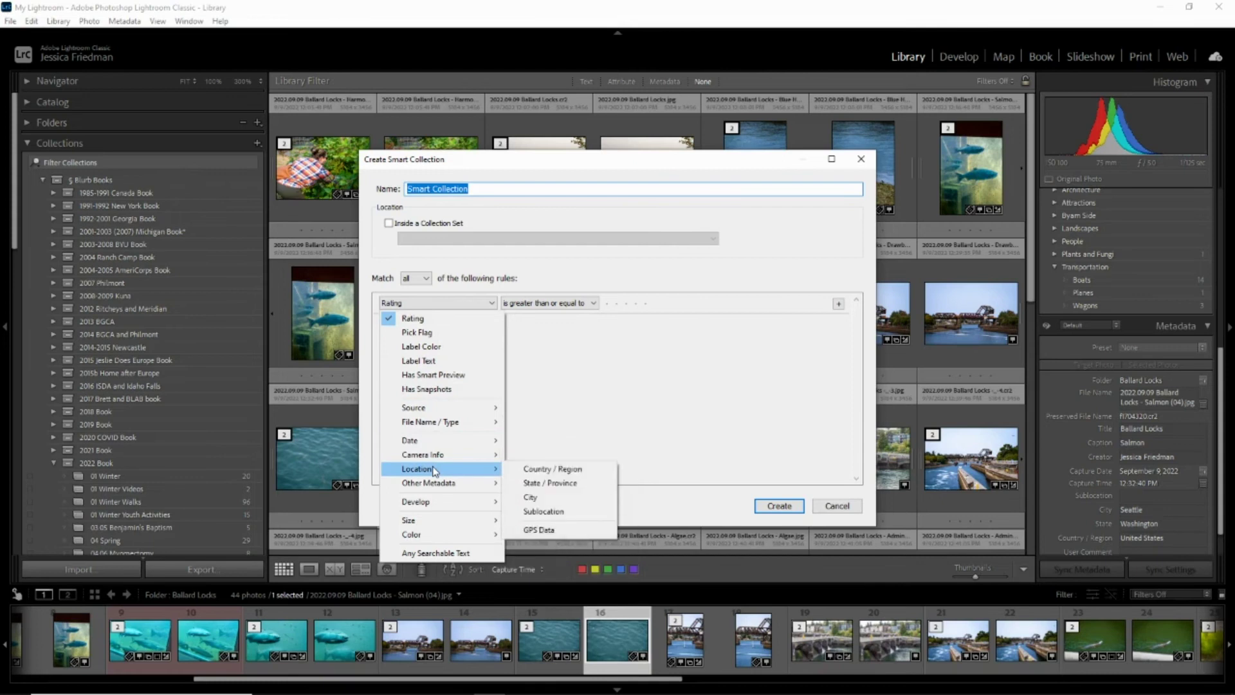
click(836, 506)
click(836, 506)
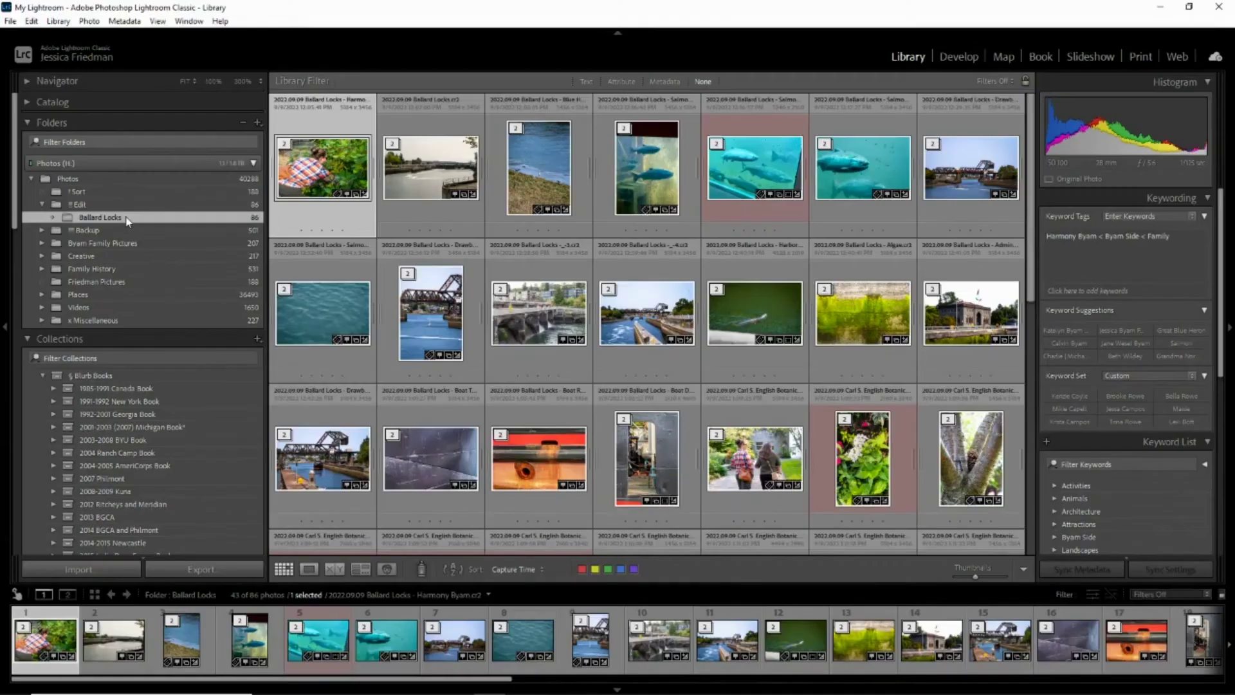
Move the Ballard Locks folder from !! Edit into the !! Backup folder.
drag(127, 221, 118, 230)
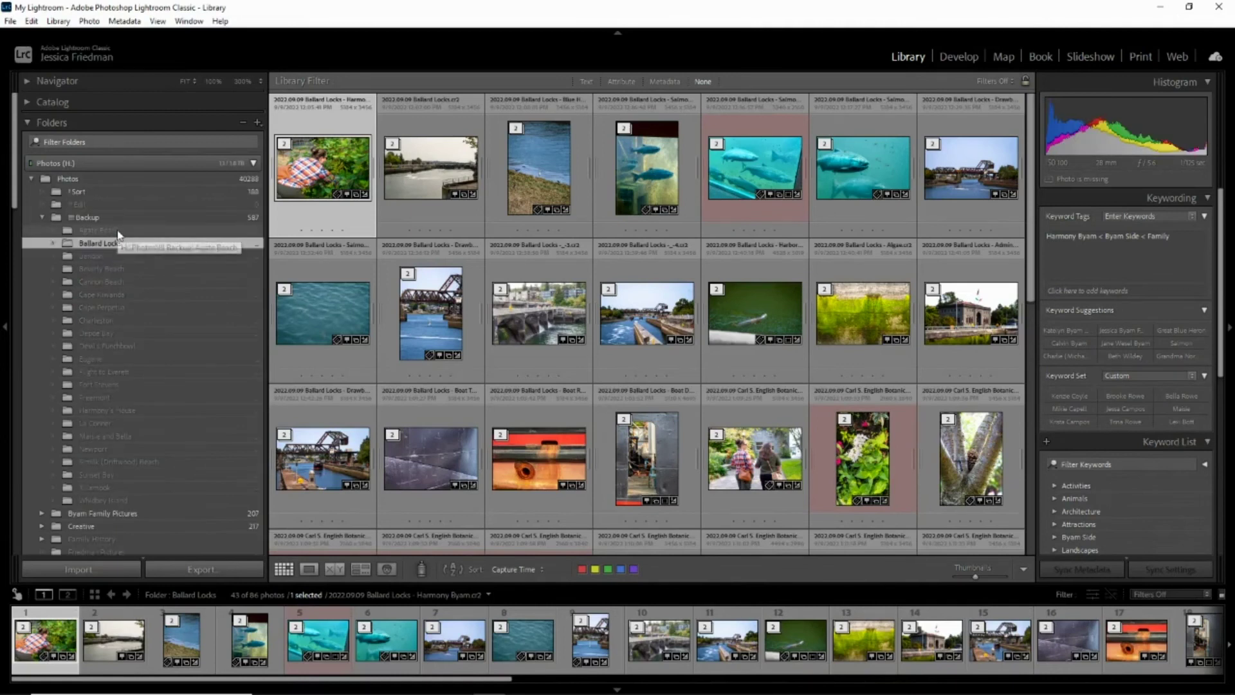
Switch to Amazon Photos, open its backup page, and place it beside the !! Backup folder in File Explorer.
click(4, 690)
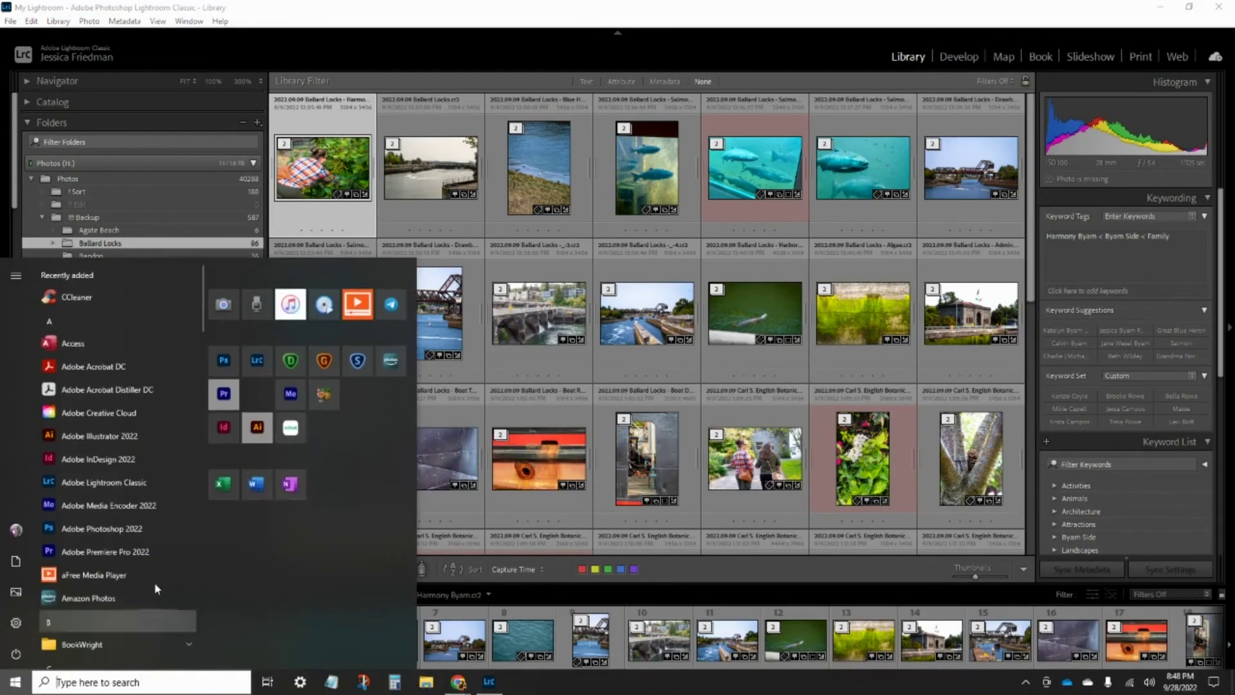
click(395, 373)
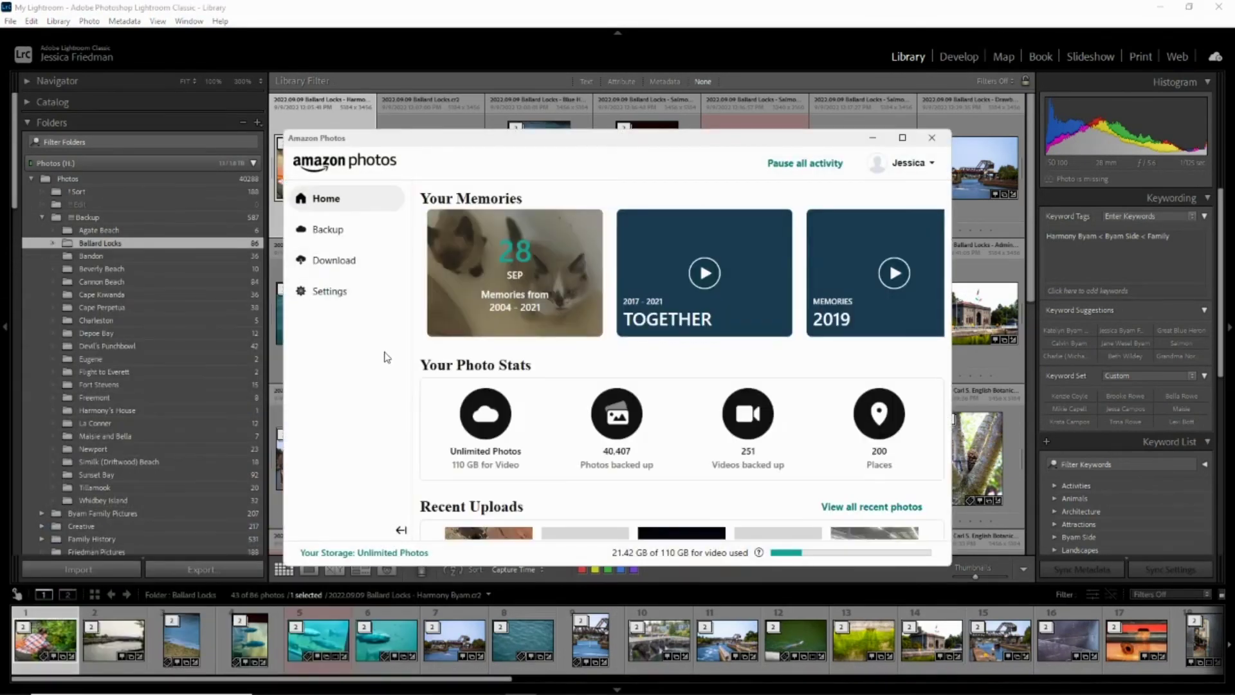
click(325, 229)
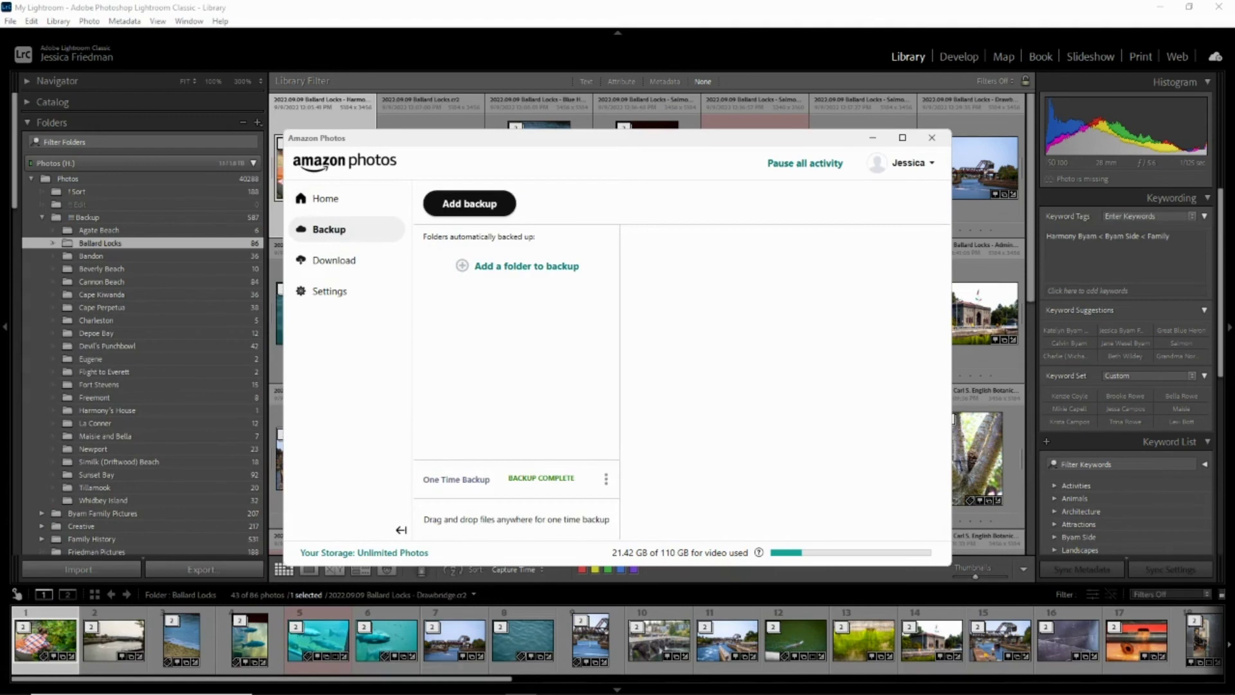
click(290, 680)
key(super+Left)
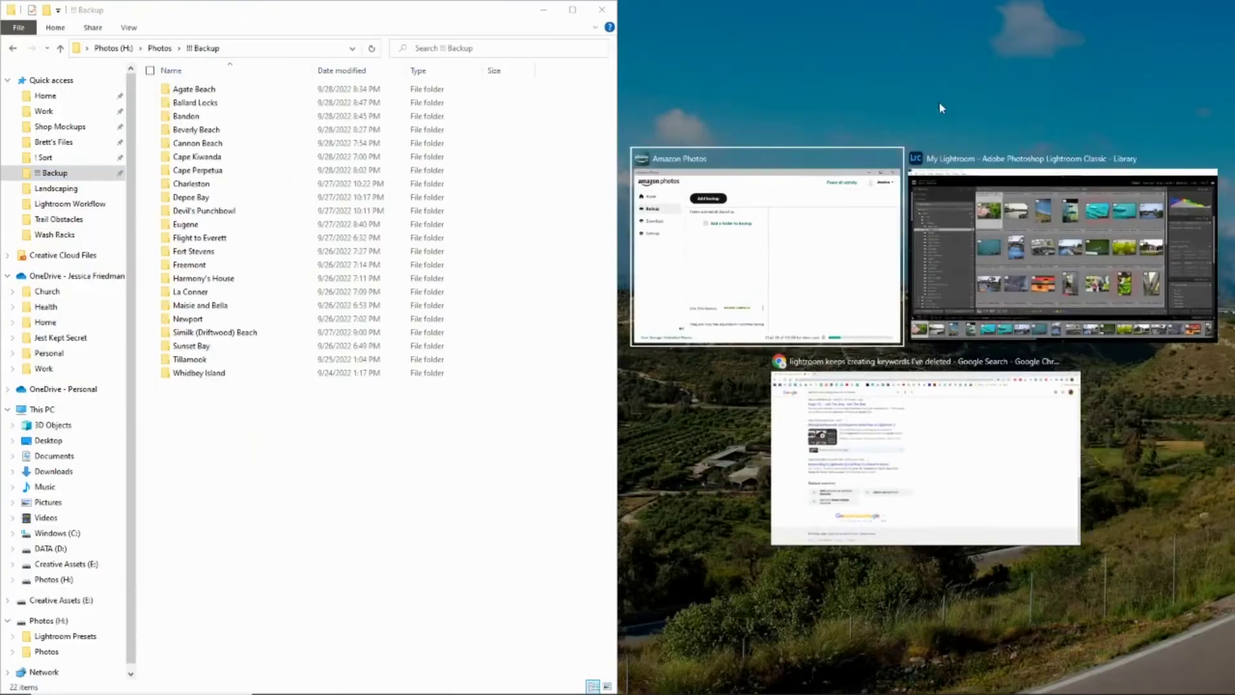
click(714, 206)
Add the Agate Beach folder to the Amazon Photos backup and choose its destination folder under Places.
drag(193, 89, 789, 240)
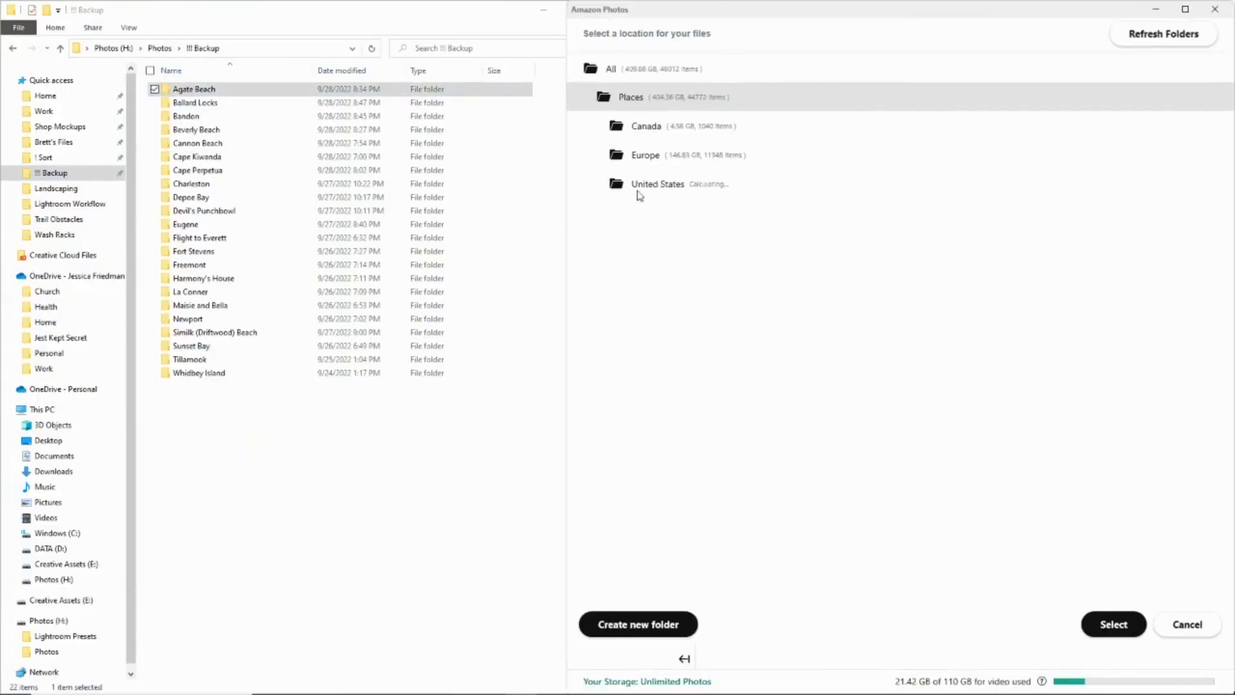
scroll(1006, 414, down, 10)
click(1113, 624)
Add the Ballard Locks folder to the Amazon Photos backup and choose its destination folder in the folder tree.
drag(193, 103, 785, 182)
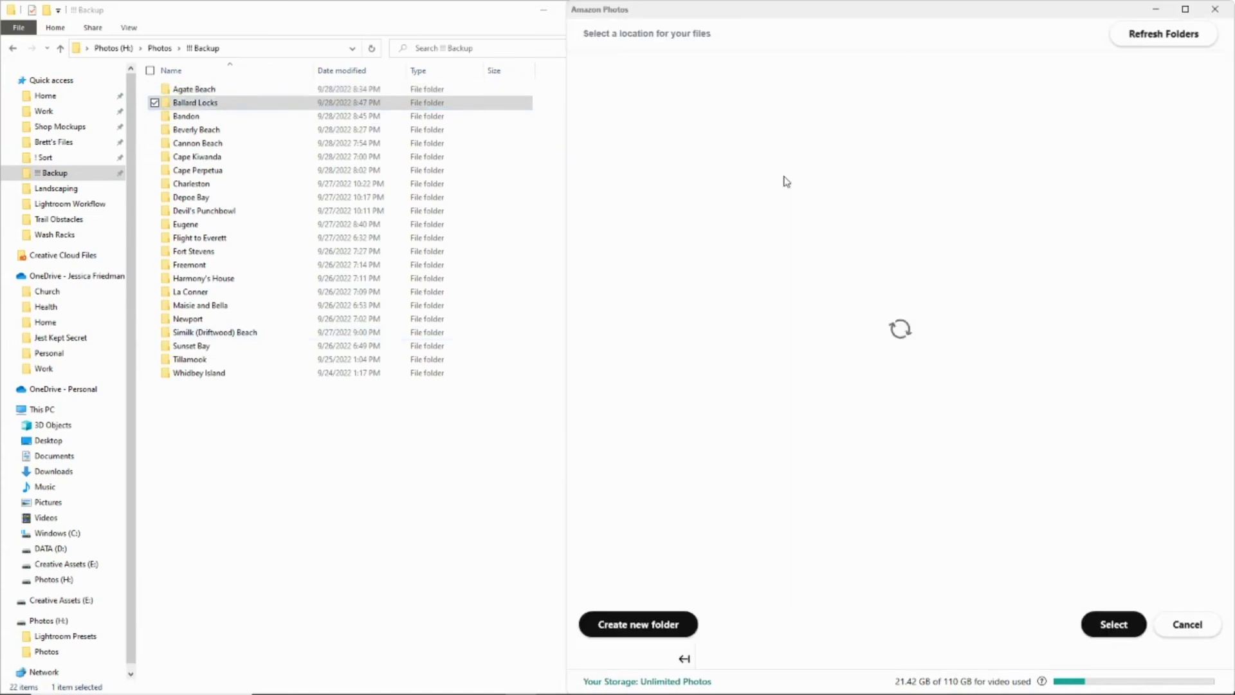
click(634, 240)
scroll(836, 385, down, 10)
click(827, 532)
click(670, 213)
click(1113, 624)
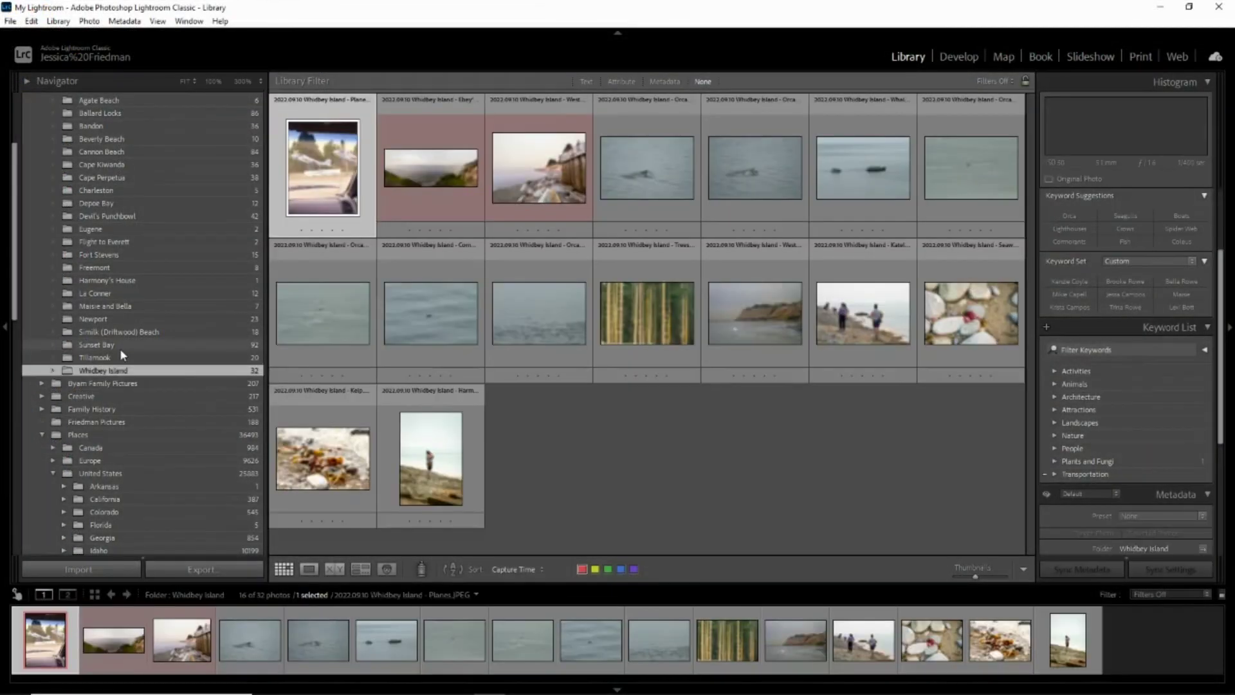
Switch to Lightroom Classic and move the seven Washington trip folders, including Ballard Locks, Freemont, La Conner and Whidbey Island, from !! Backup into United States > Washington.
ctrl+click(106, 333)
ctrl+click(106, 294)
shift+click(95, 268)
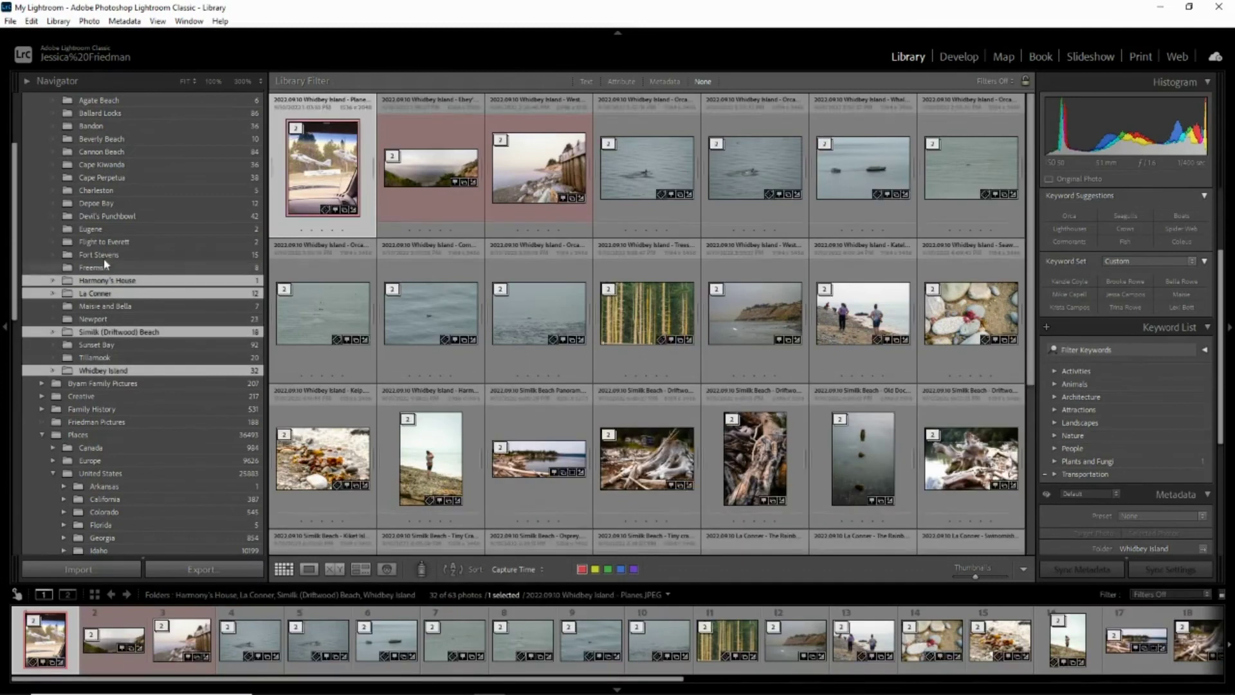
ctrl+click(91, 229)
ctrl+click(100, 241)
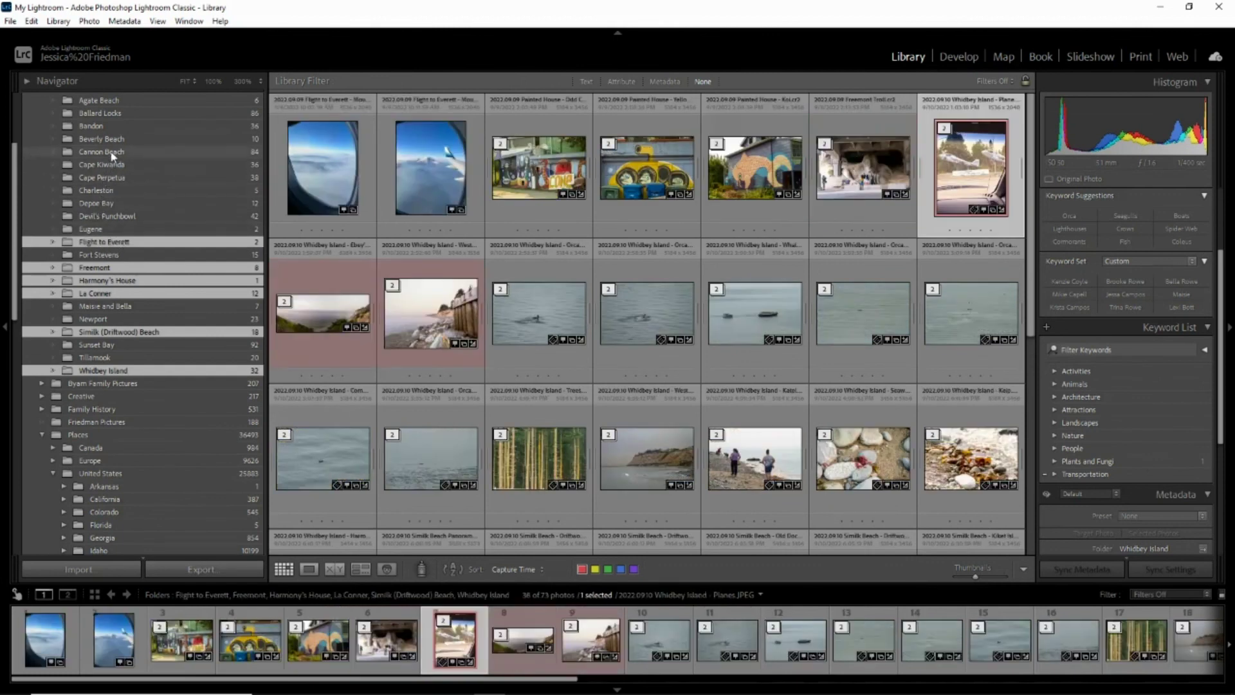
ctrl+click(115, 116)
scroll(124, 199, down, 5)
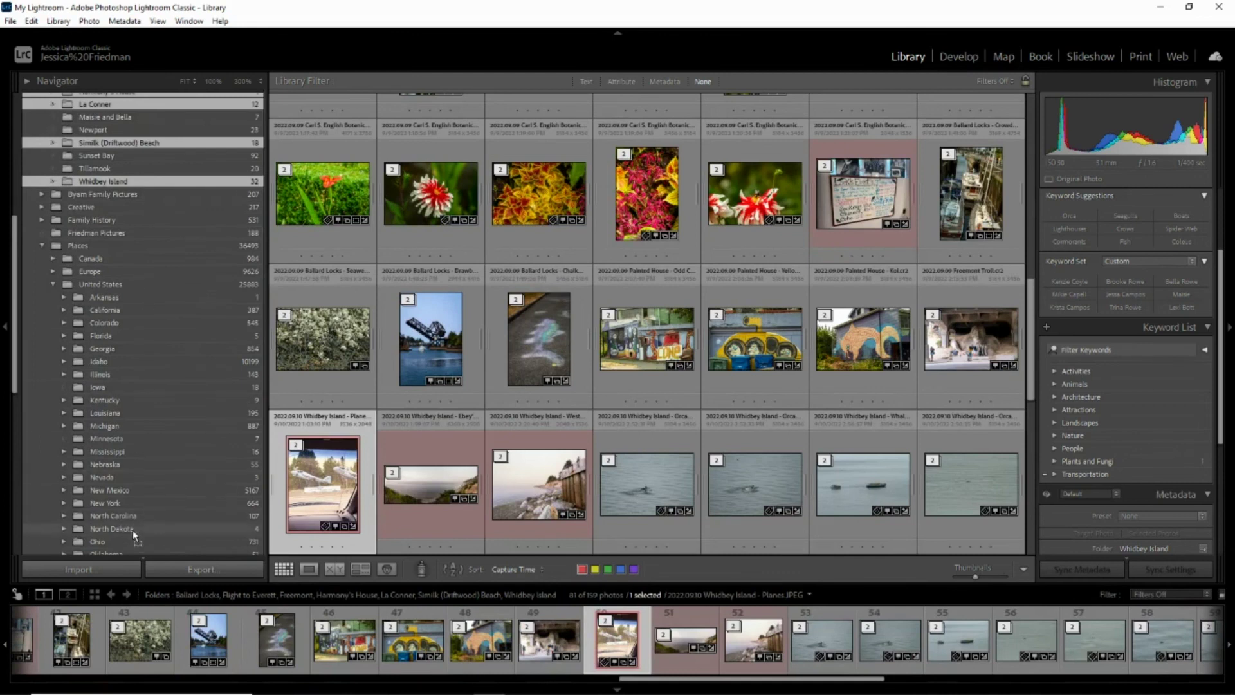
scroll(133, 521, down, 5)
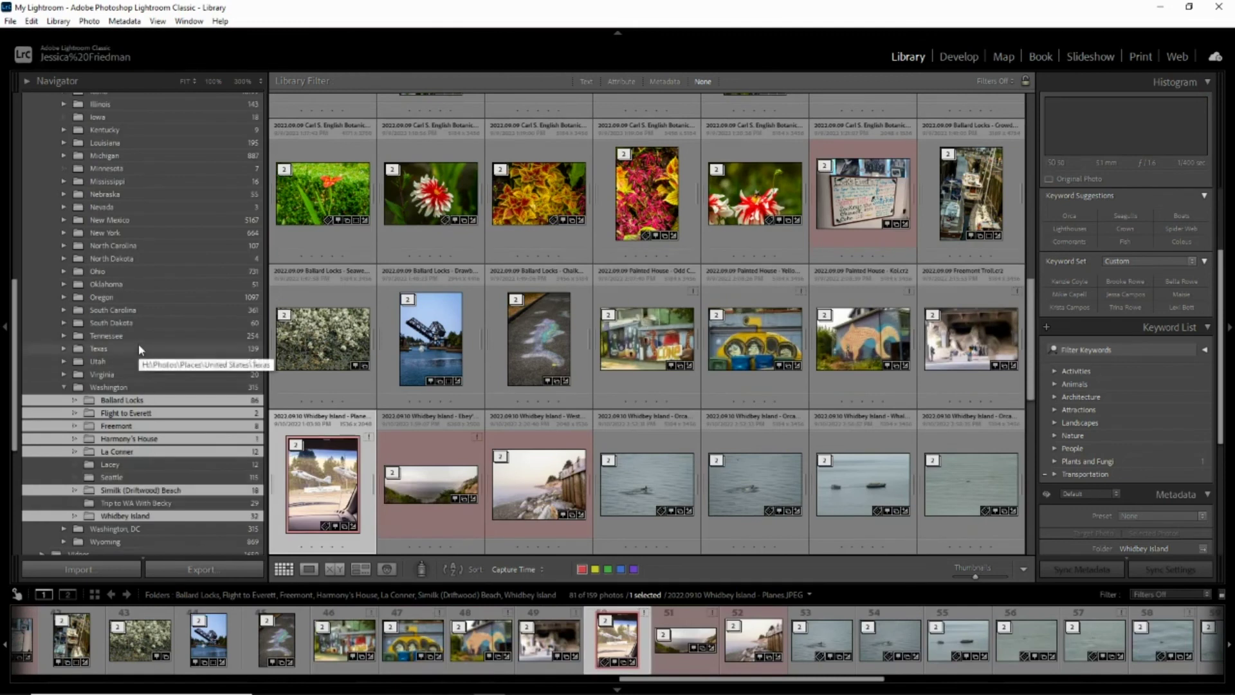
Select the folders from Agate Beach through Charleston, plus the Eugene folder, inside !! Backup.
scroll(137, 344, up, 15)
click(148, 213)
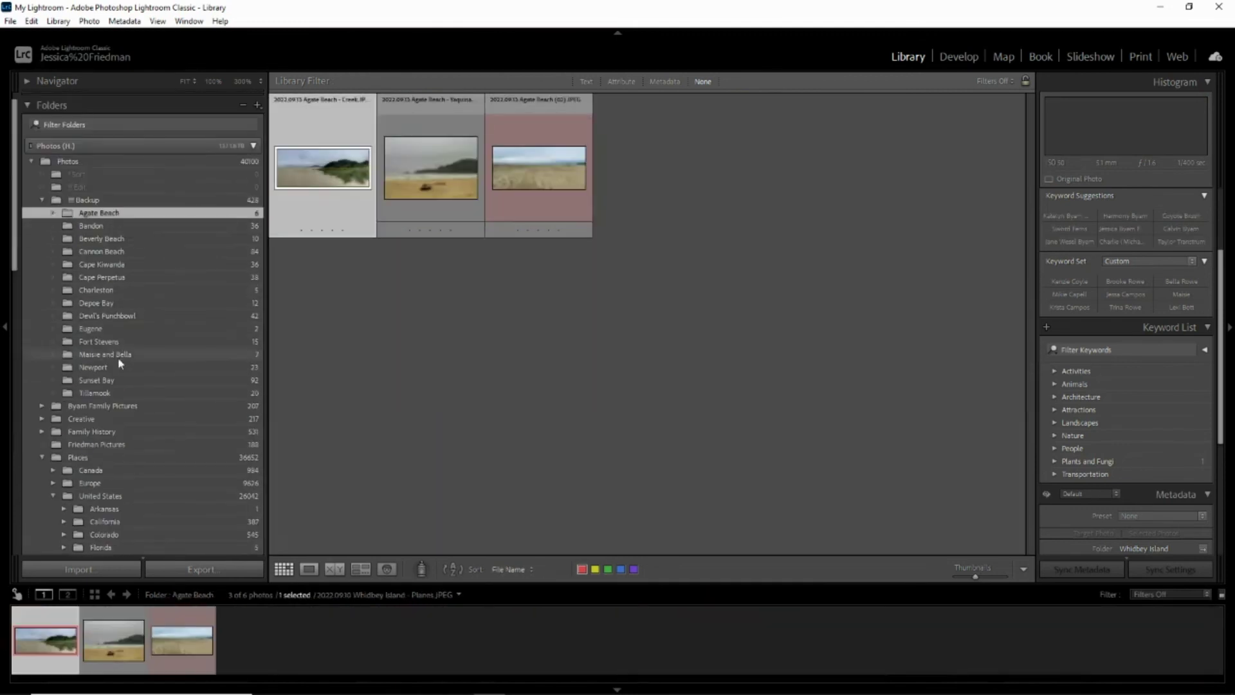
shift+click(116, 226)
shift+click(118, 251)
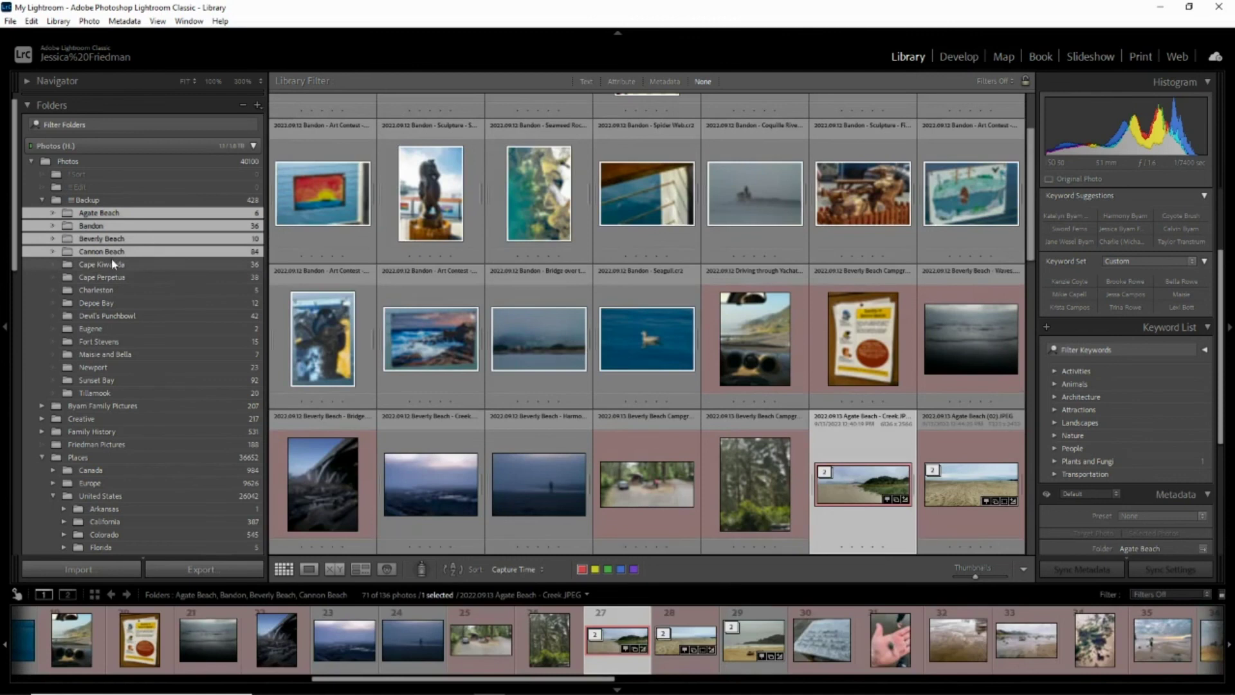
shift+click(116, 290)
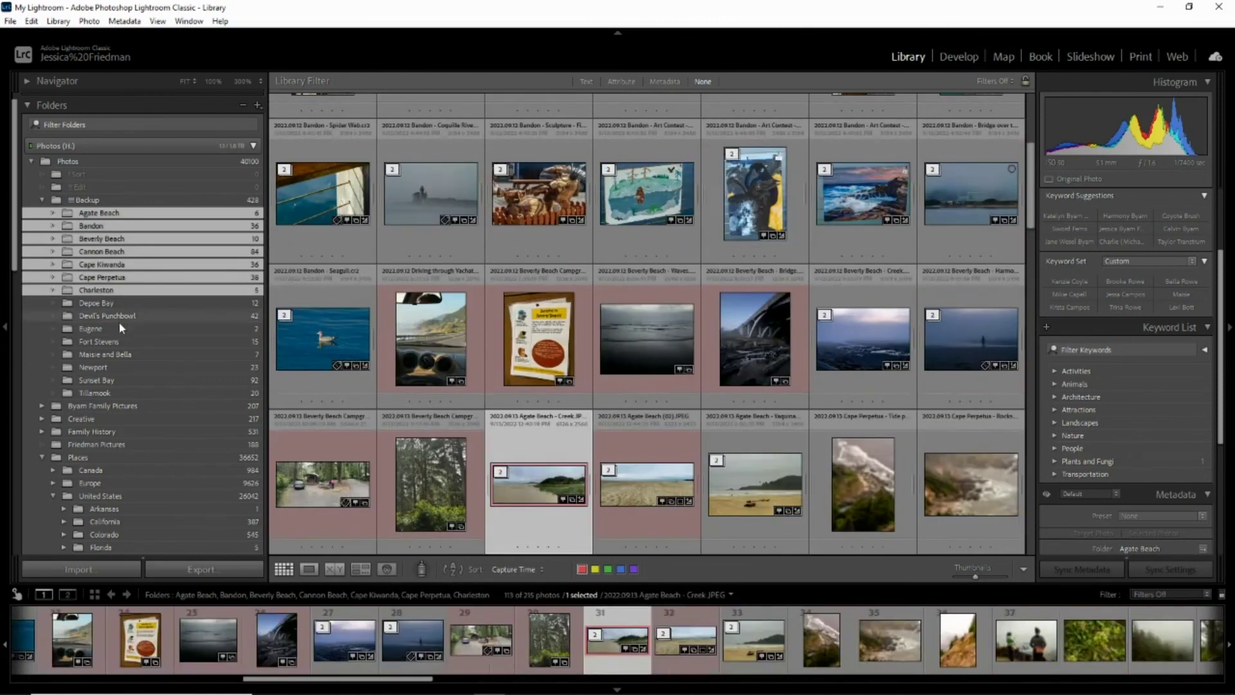
ctrl+click(116, 328)
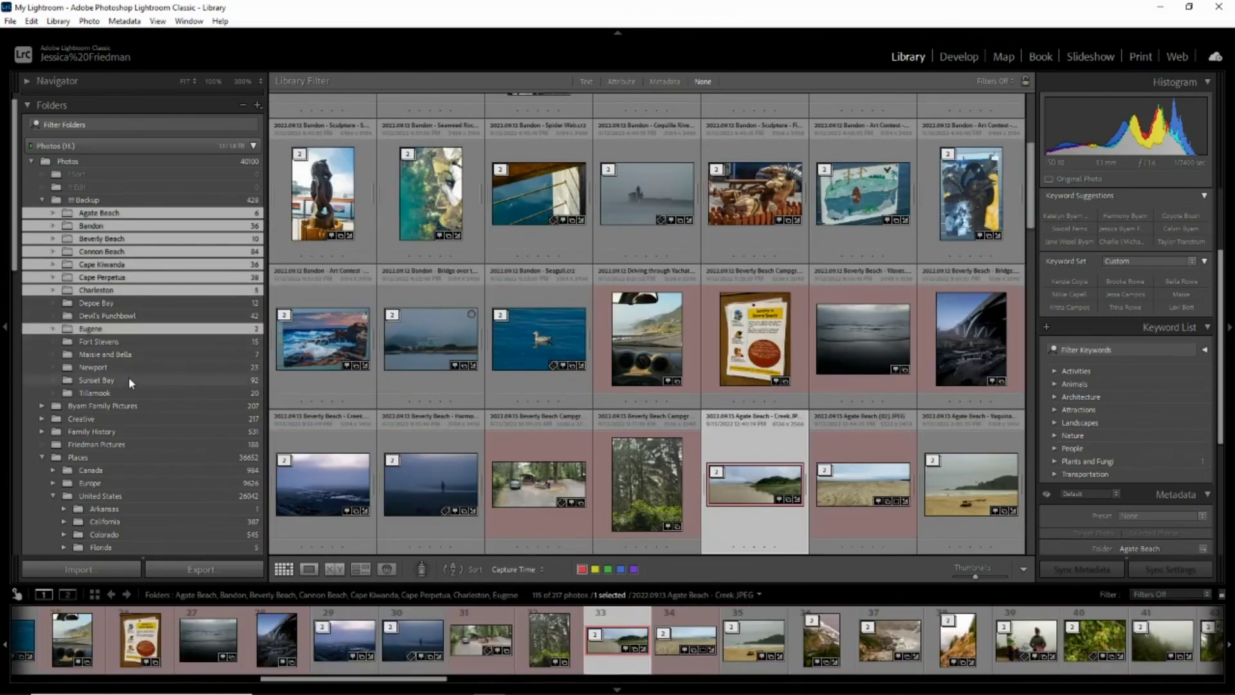